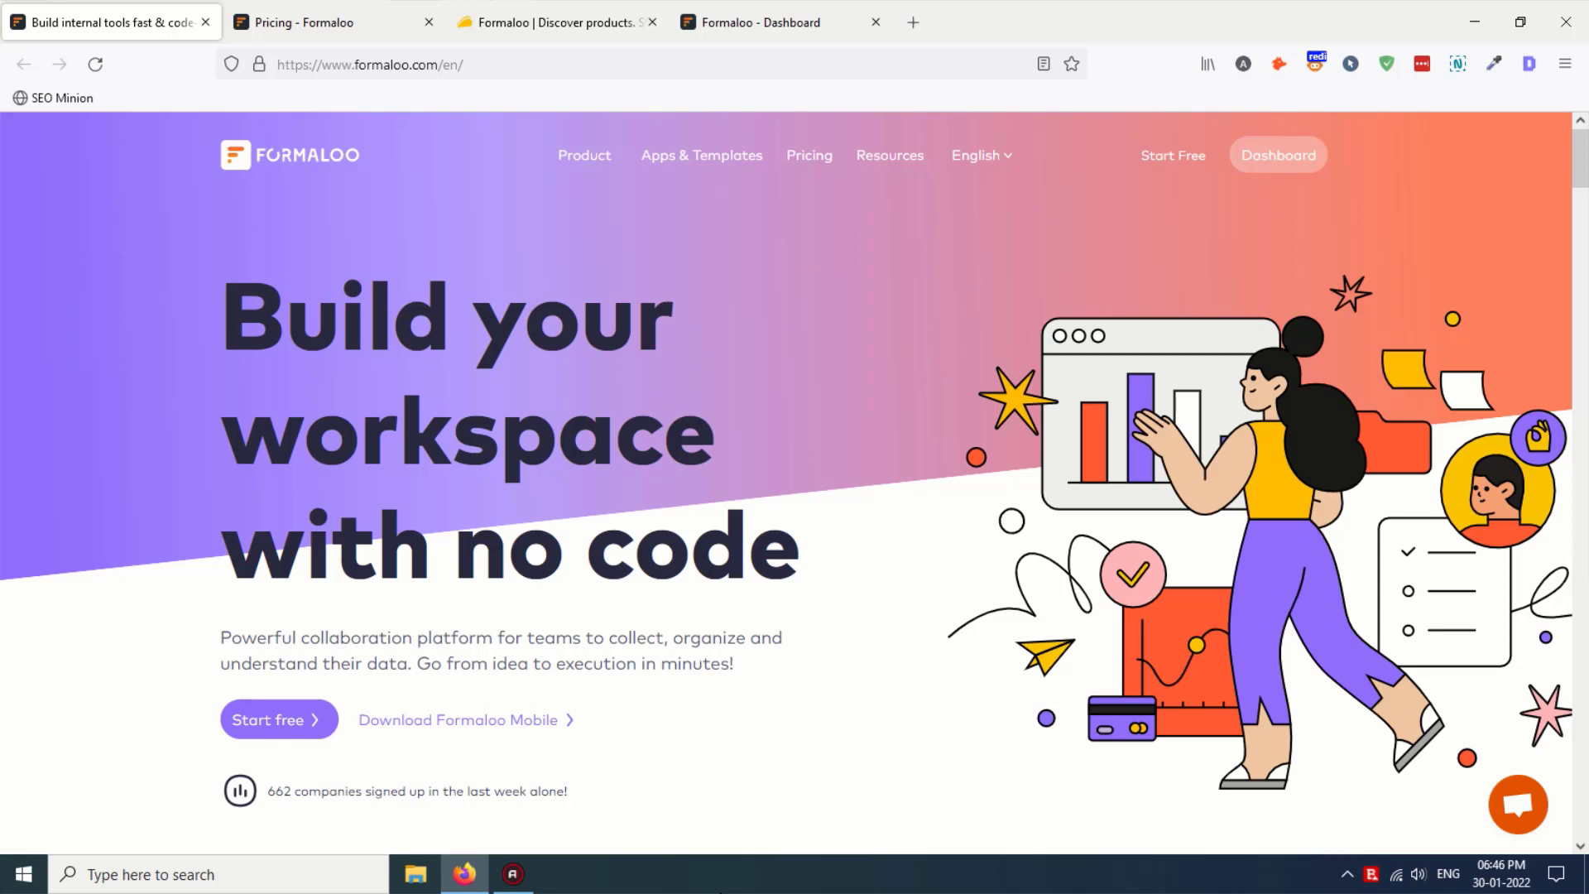
Step: Review Formaloo's pricing plans and the AppSumo deal's license tiers, including the options in the License Tier 4 selector
{"action": "left_click_drag", "start_coordinate": [315, 23], "coordinate": [984, 25]}
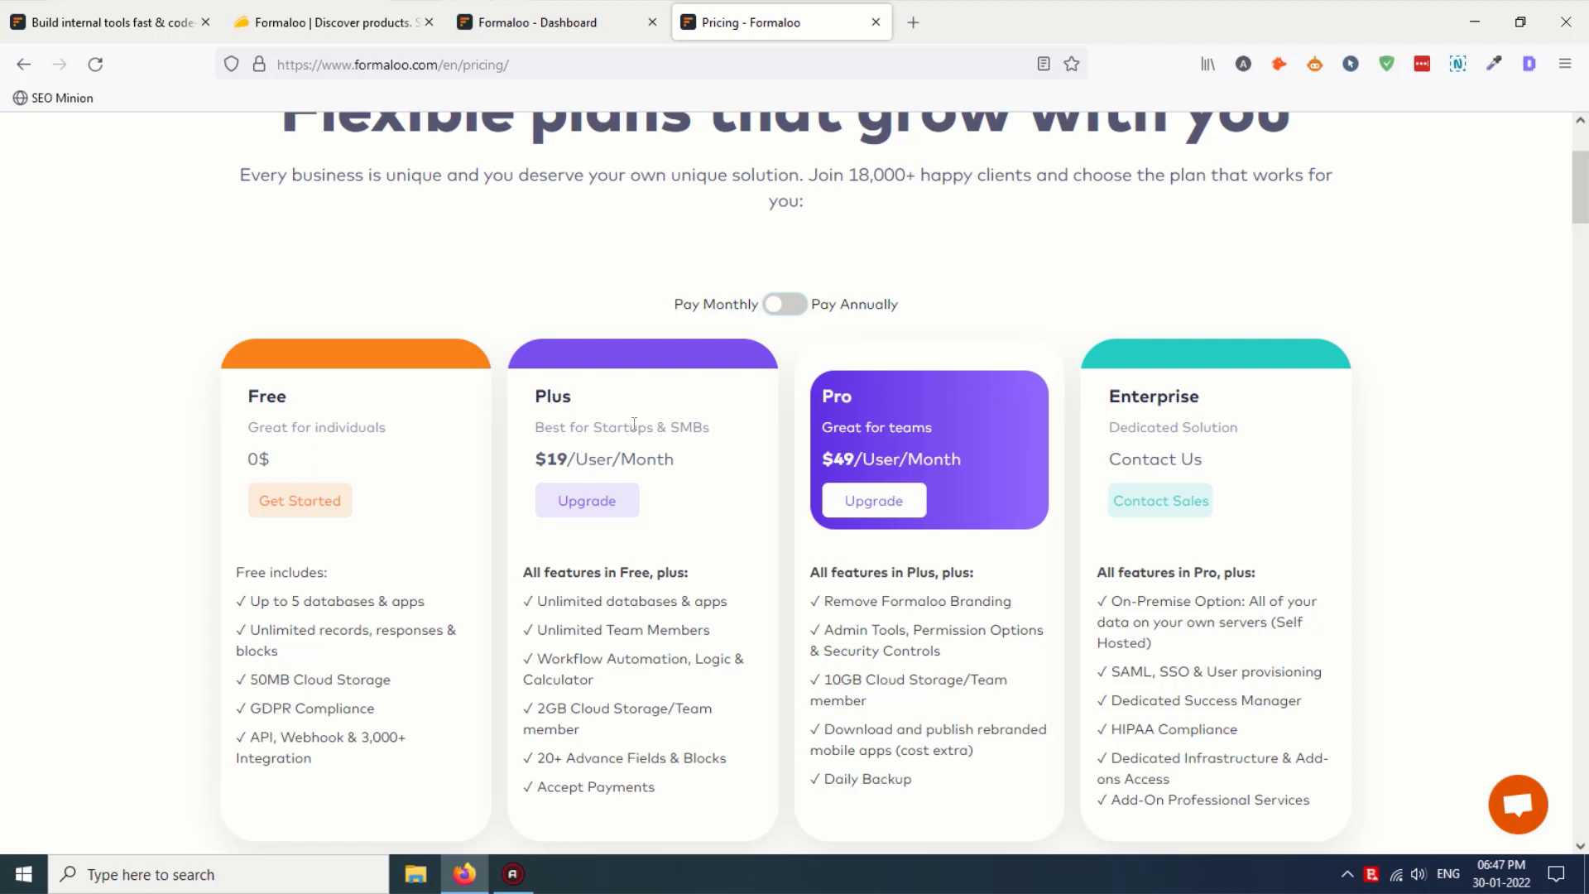
{"action": "left_click_drag", "start_coordinate": [331, 22], "coordinate": [952, 29]}
{"action": "scroll", "coordinate": [953, 184], "scroll_direction": "up", "scroll_amount": 2}
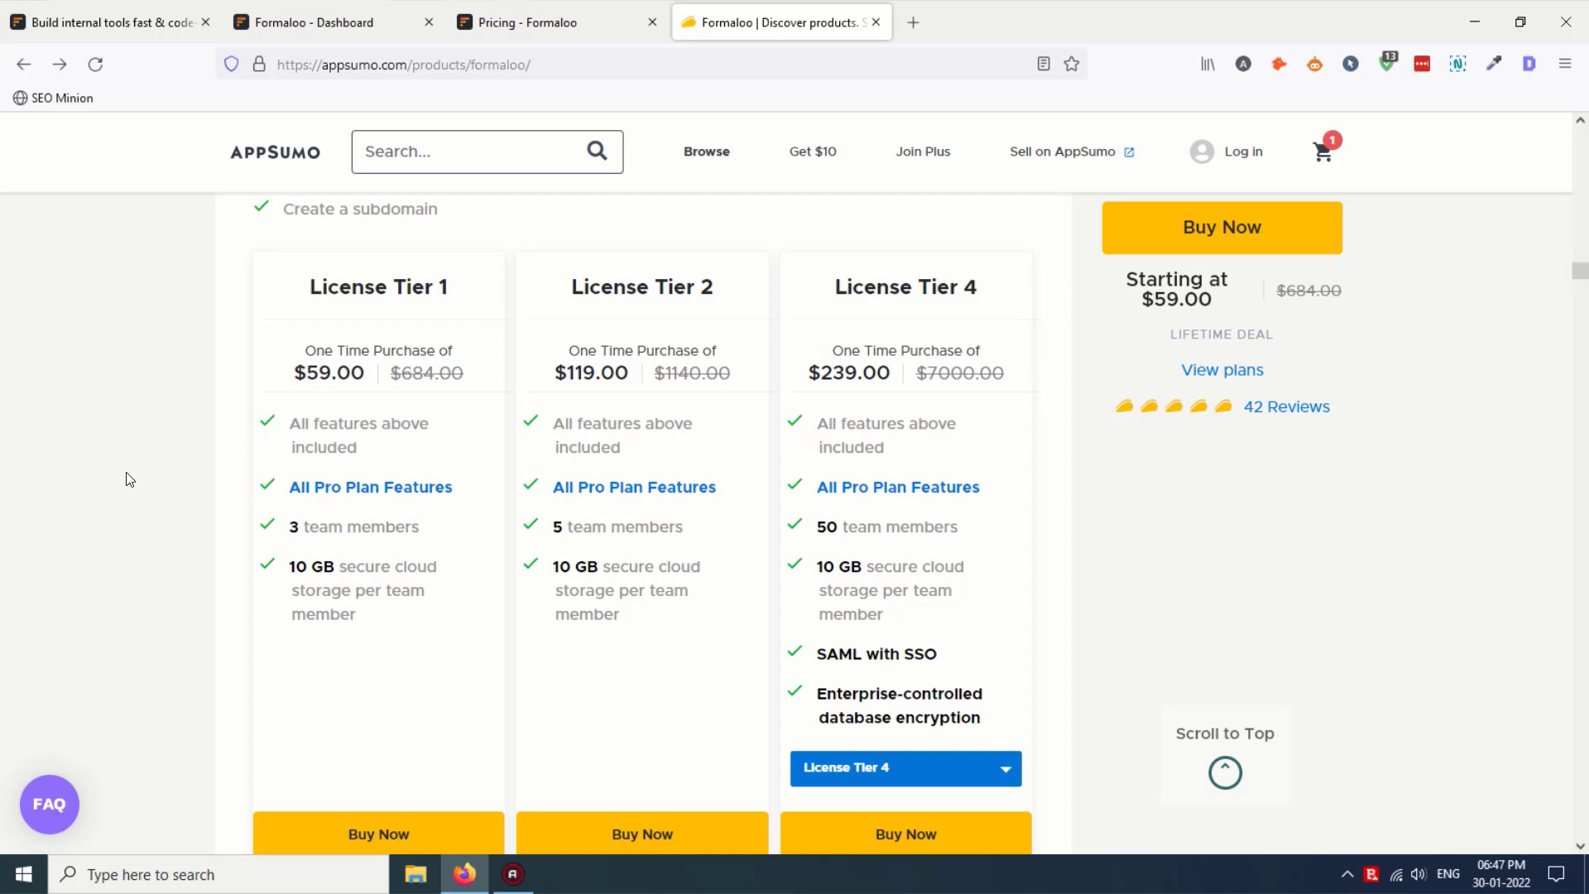
{"action": "left_click", "coordinate": [890, 771]}
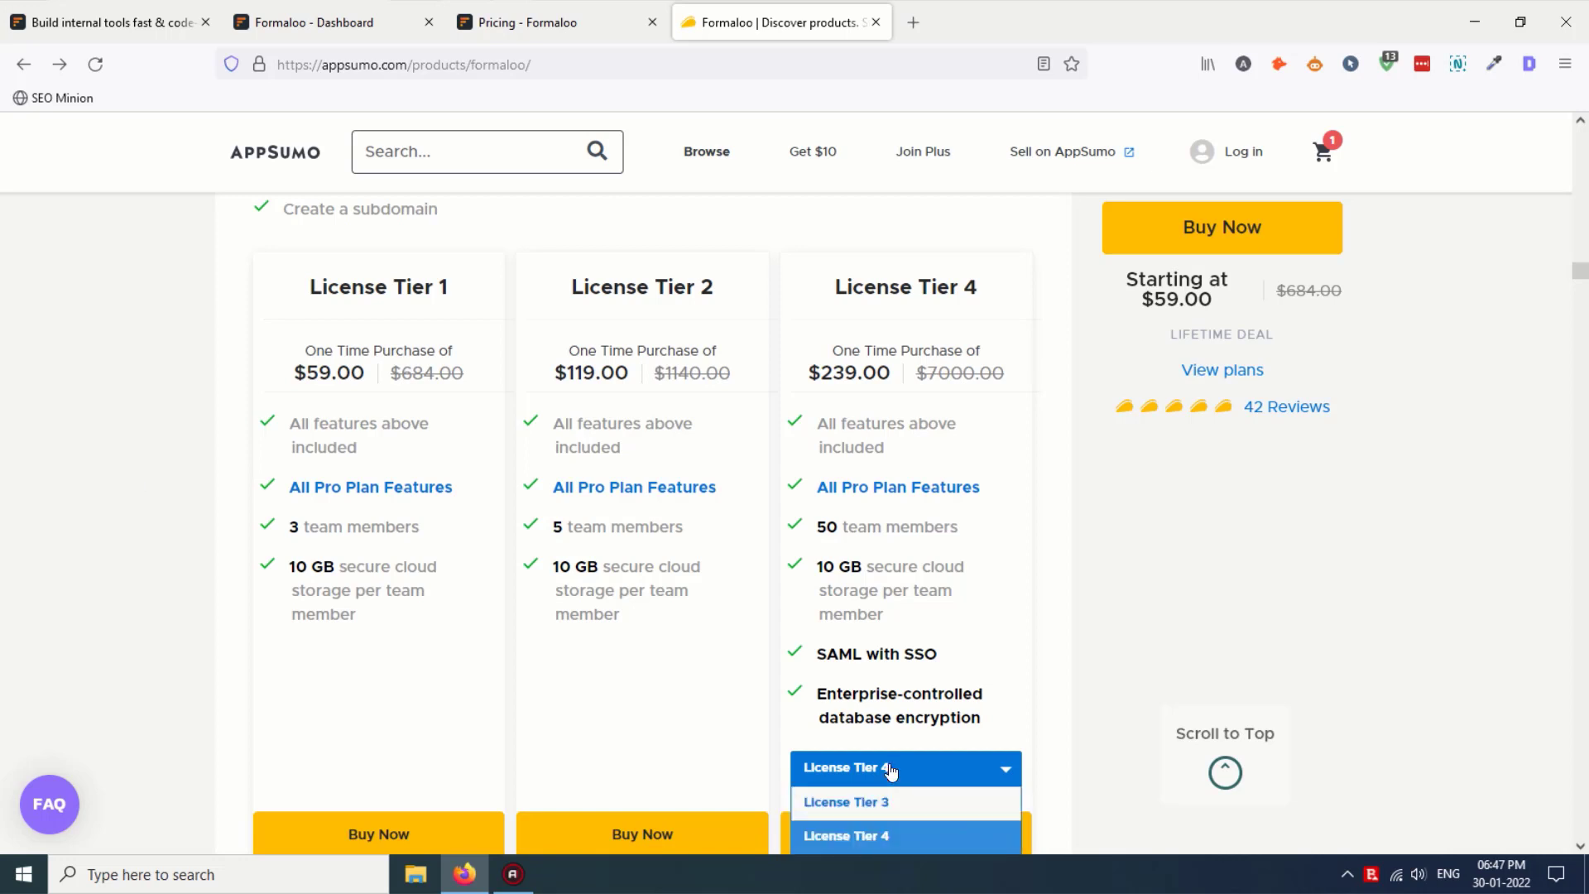
{"action": "scroll", "coordinate": [1121, 787], "scroll_direction": "down", "scroll_amount": 2}
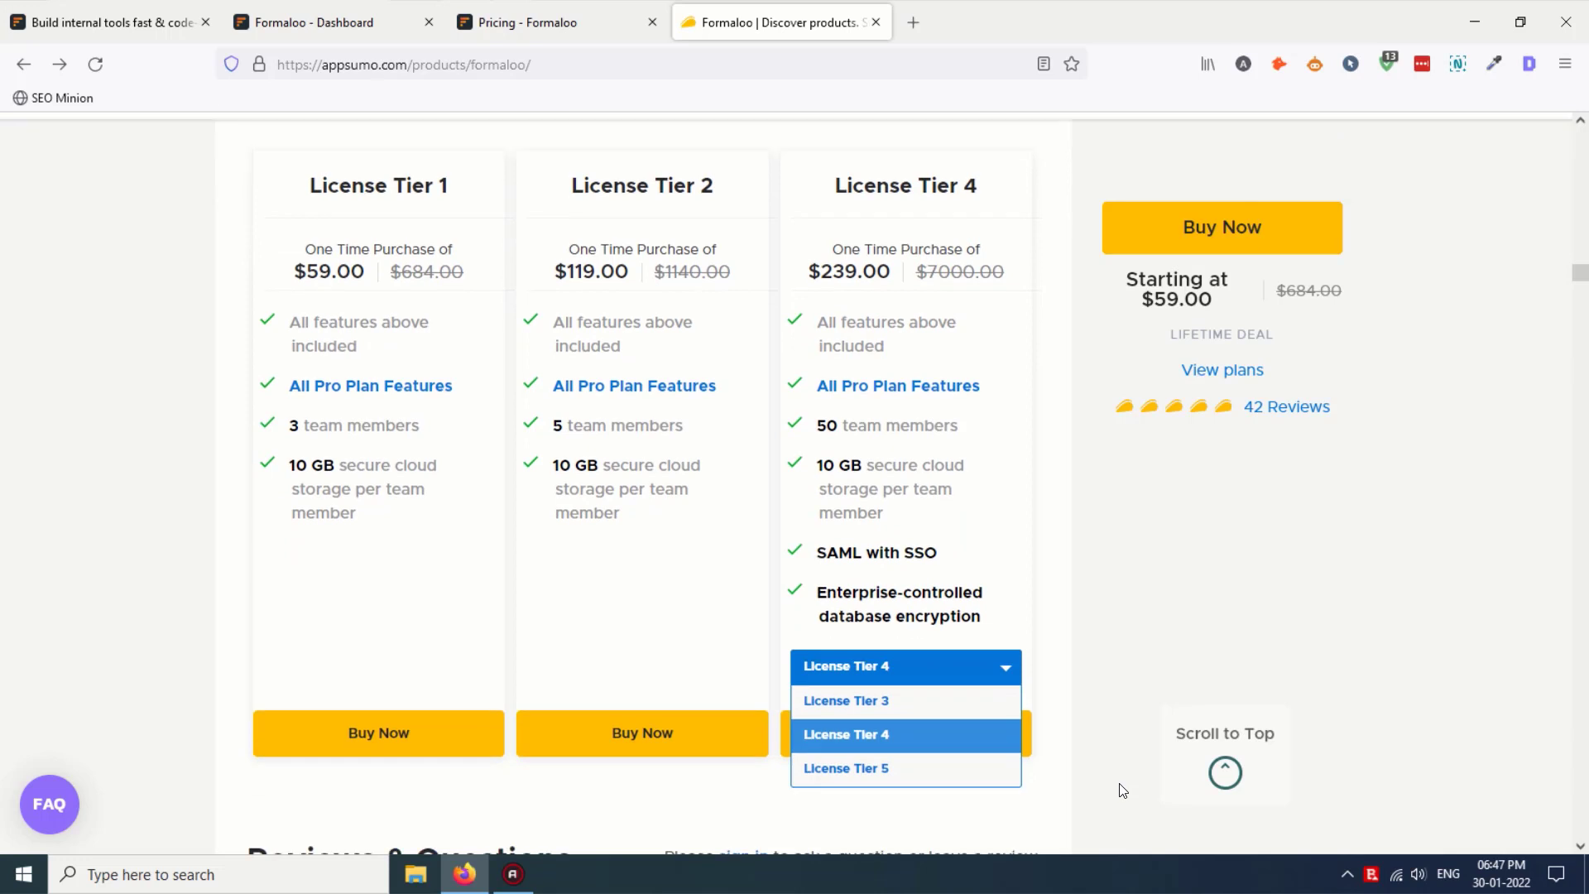
{"action": "left_click", "coordinate": [999, 555]}
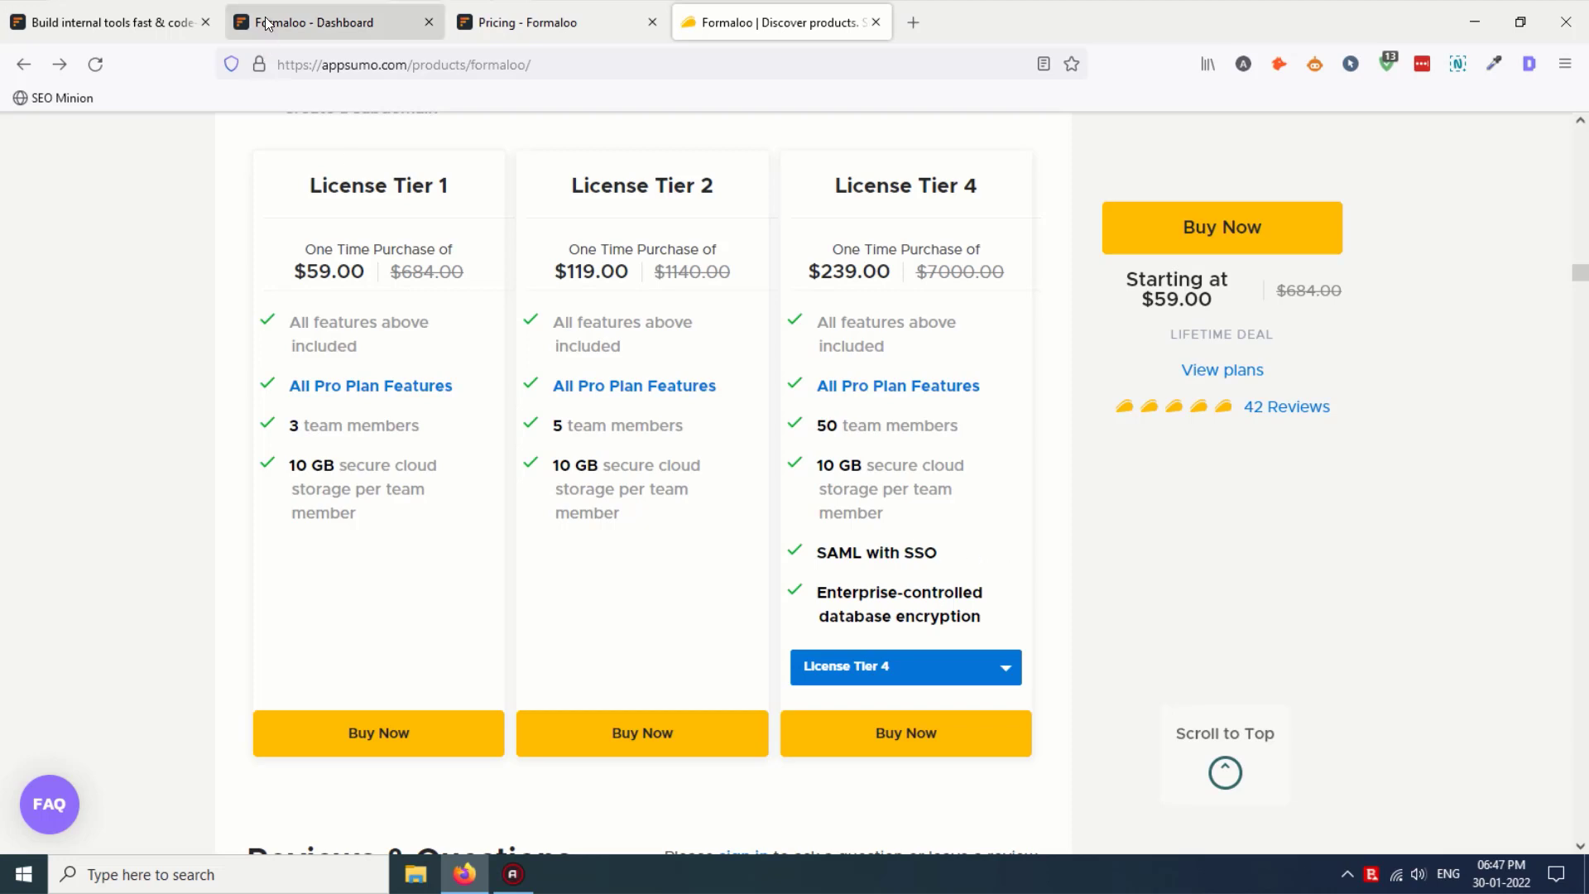
Step: Go to the Formaloo dashboard and view the form types offered for a blank formaloo, without creating one
{"action": "left_click_drag", "start_coordinate": [265, 24], "coordinate": [918, 6]}
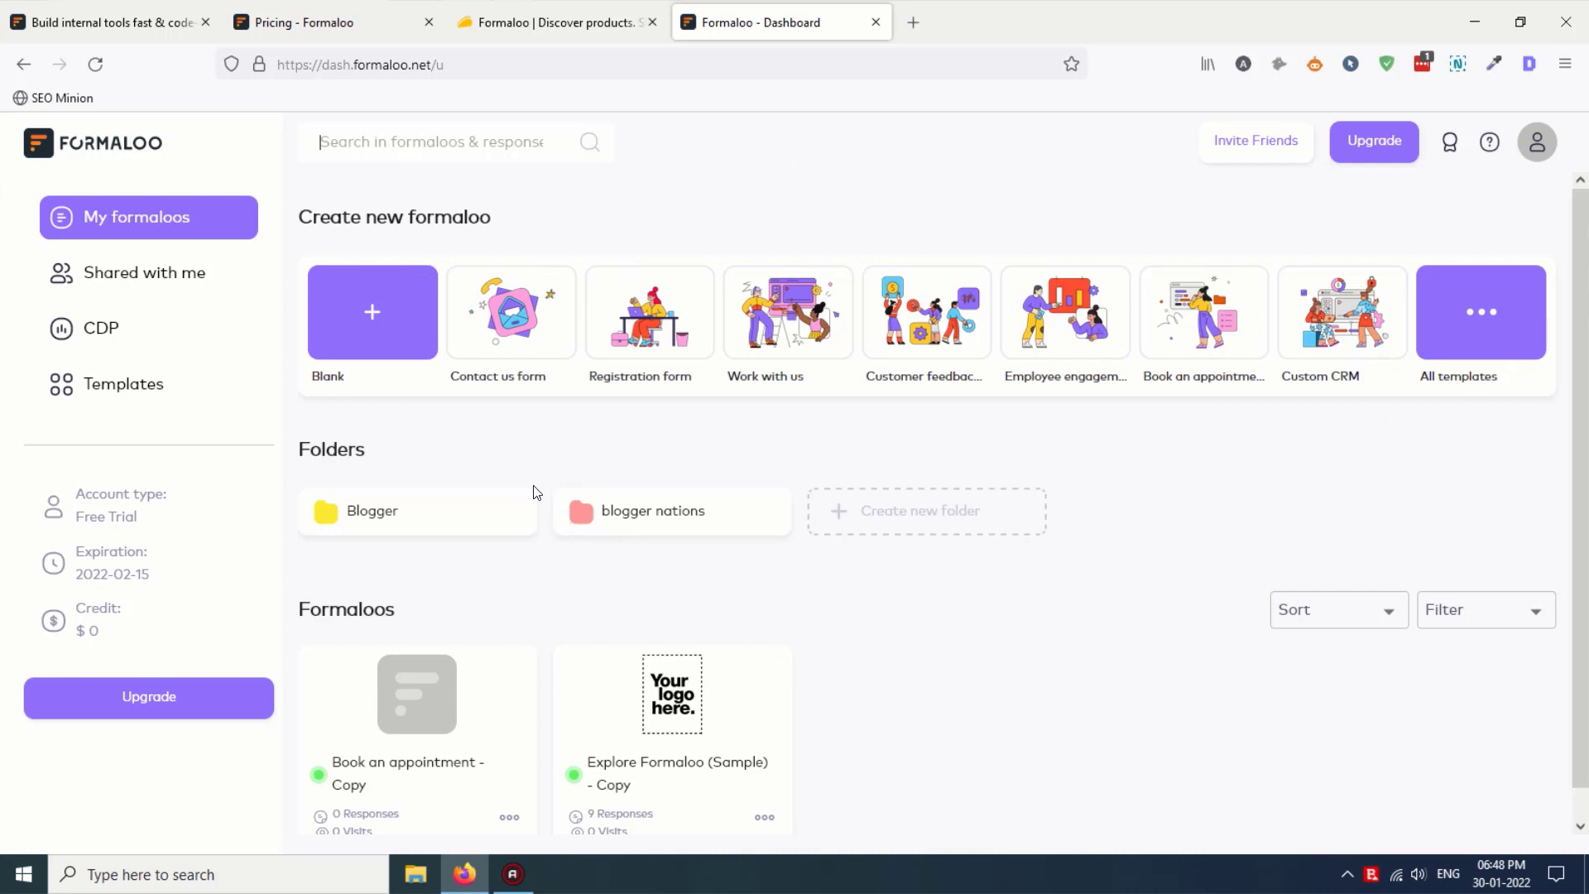
{"action": "left_click", "coordinate": [358, 337]}
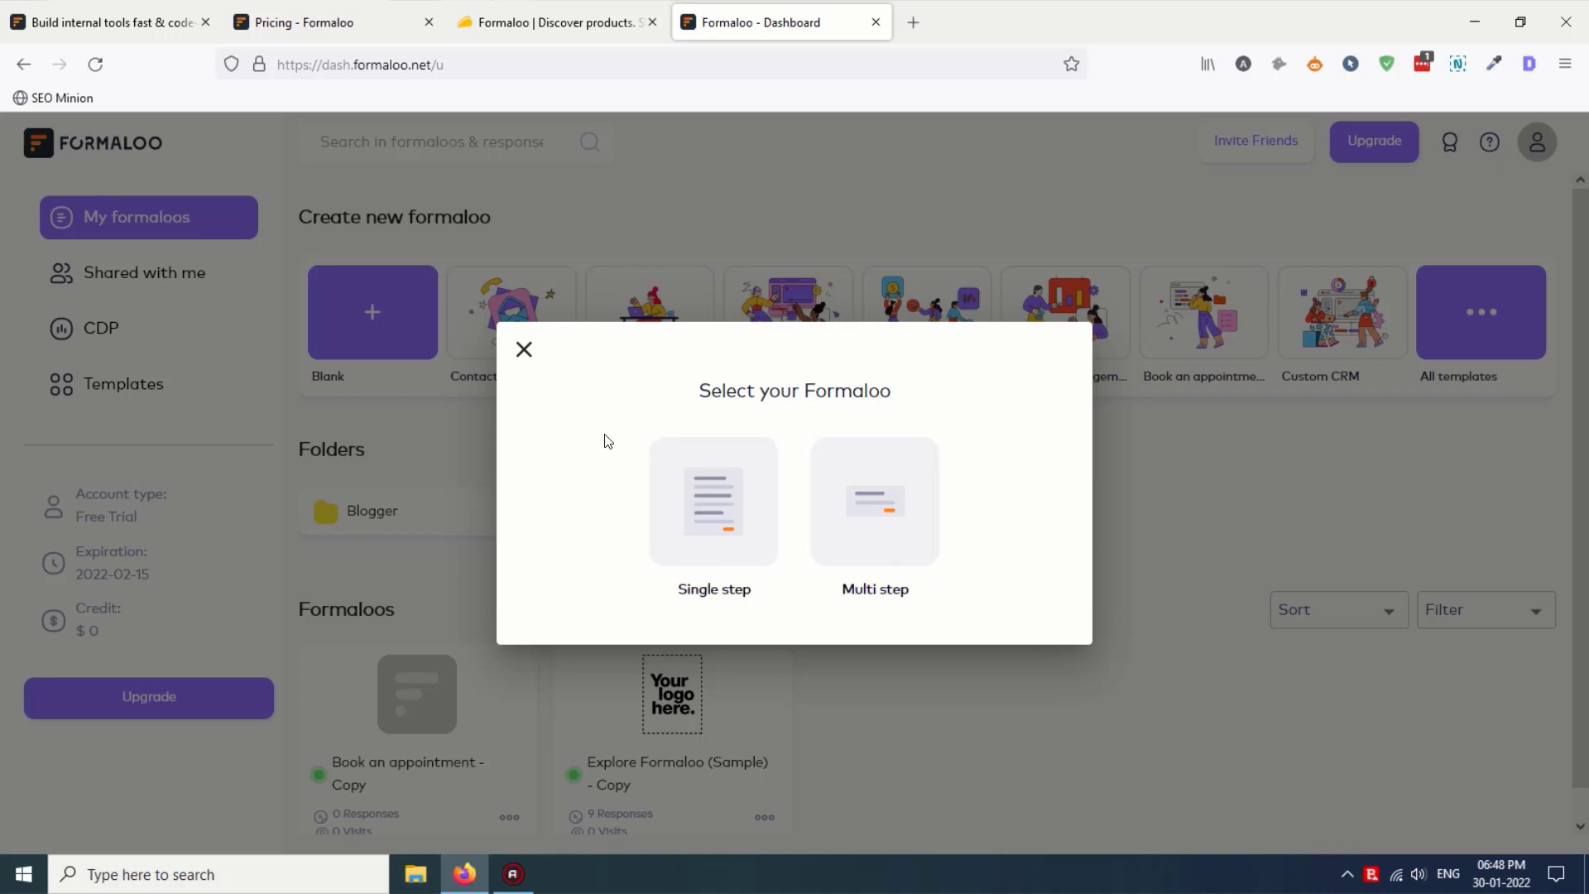
{"action": "left_click", "coordinate": [524, 349]}
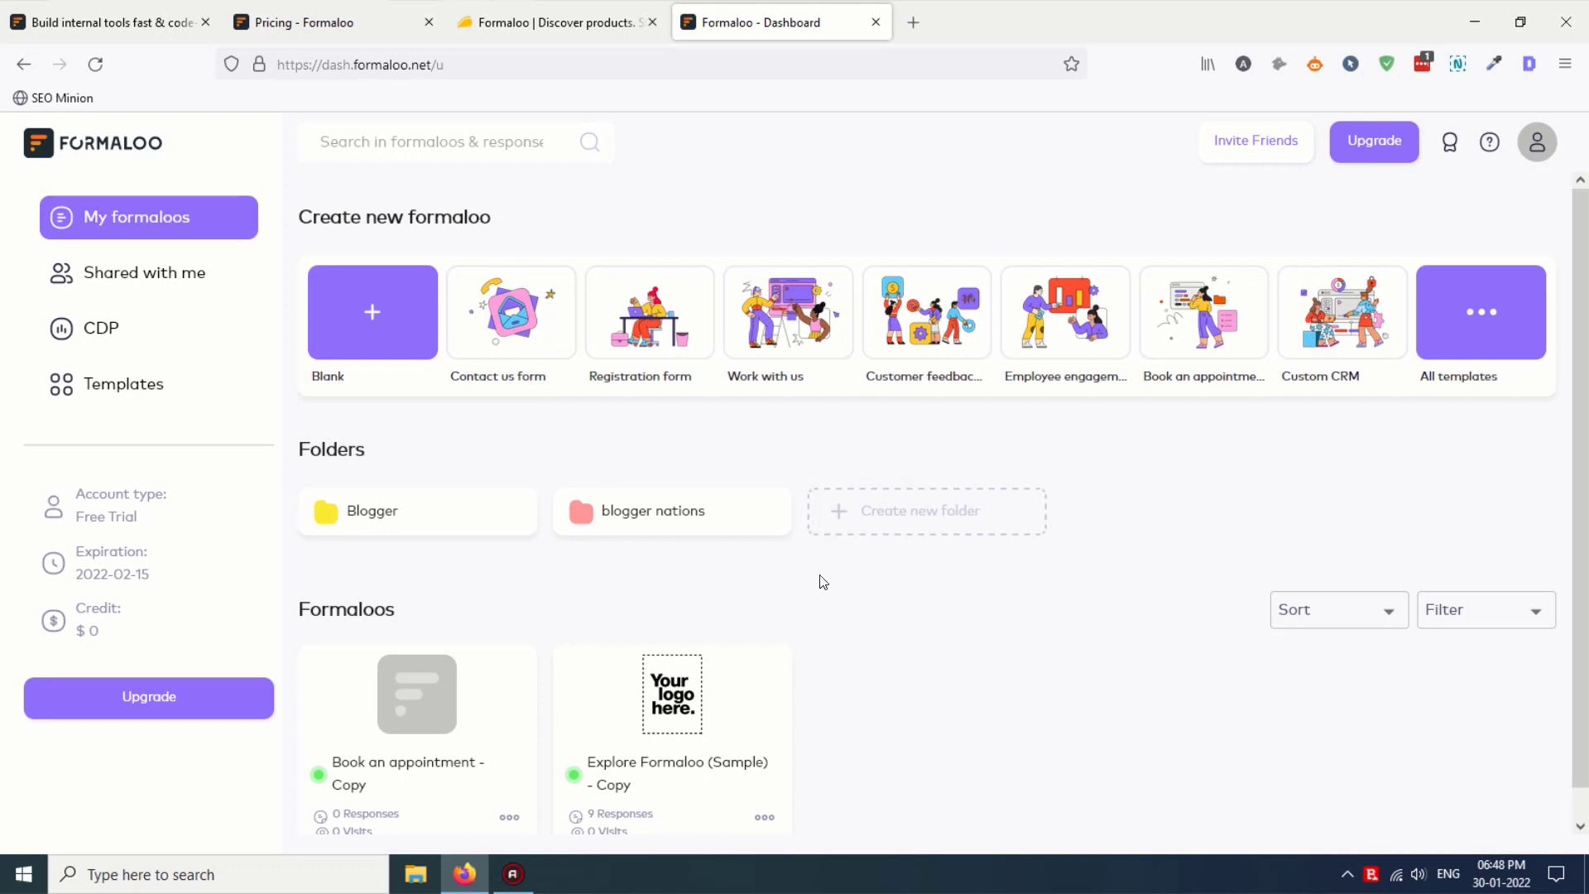
Step: Create a new folder titled Blogger Nations with the periwinkle folder color
{"action": "left_click", "coordinate": [880, 520]}
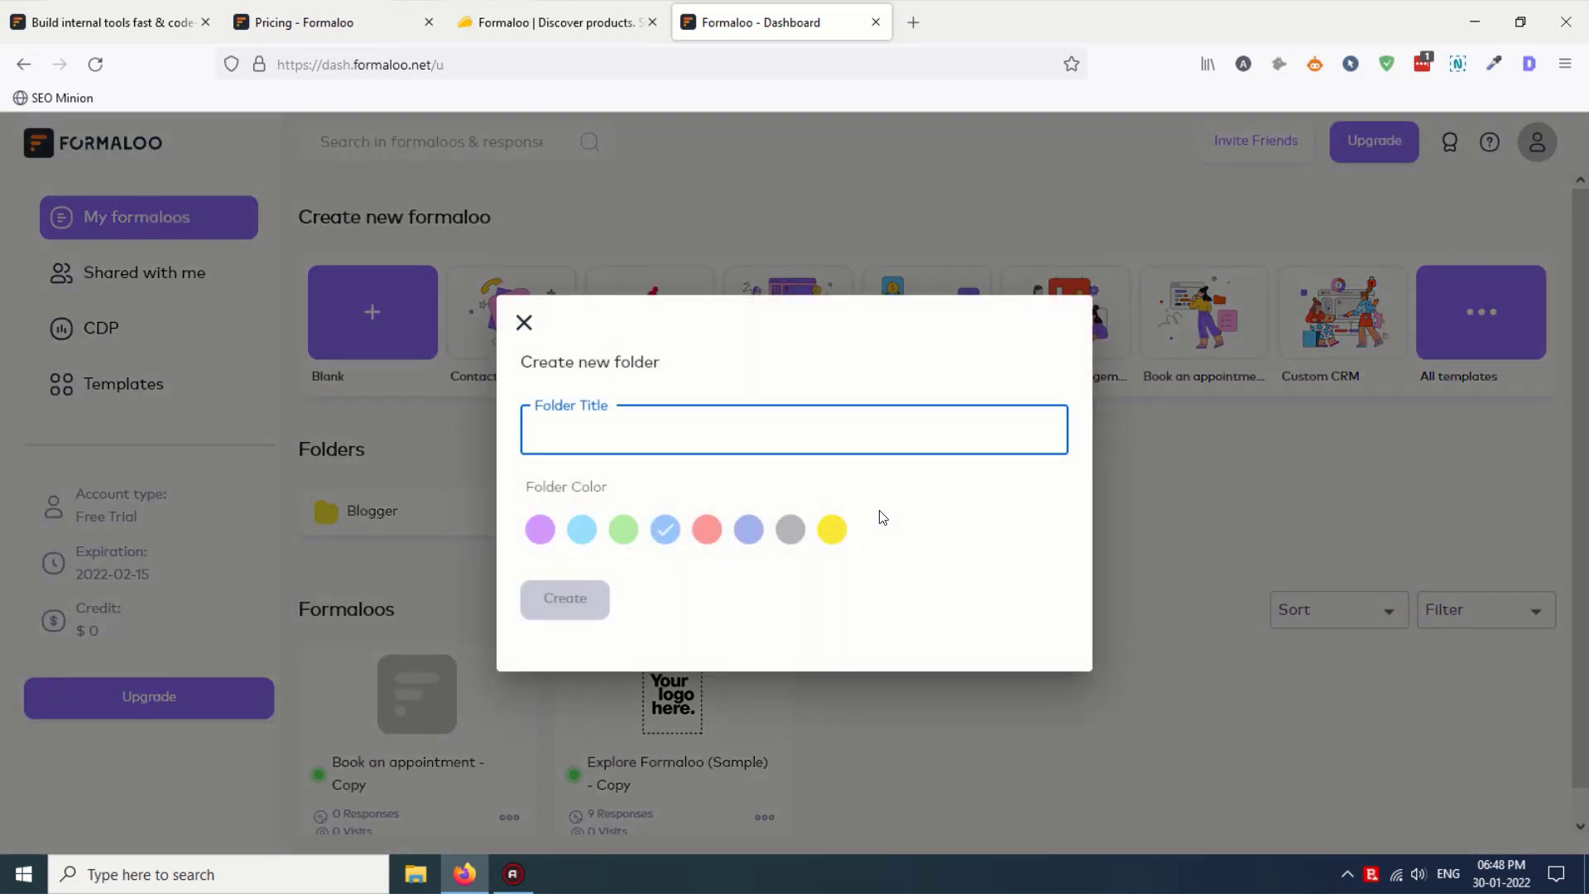
{"action": "type", "text": "Bl"}
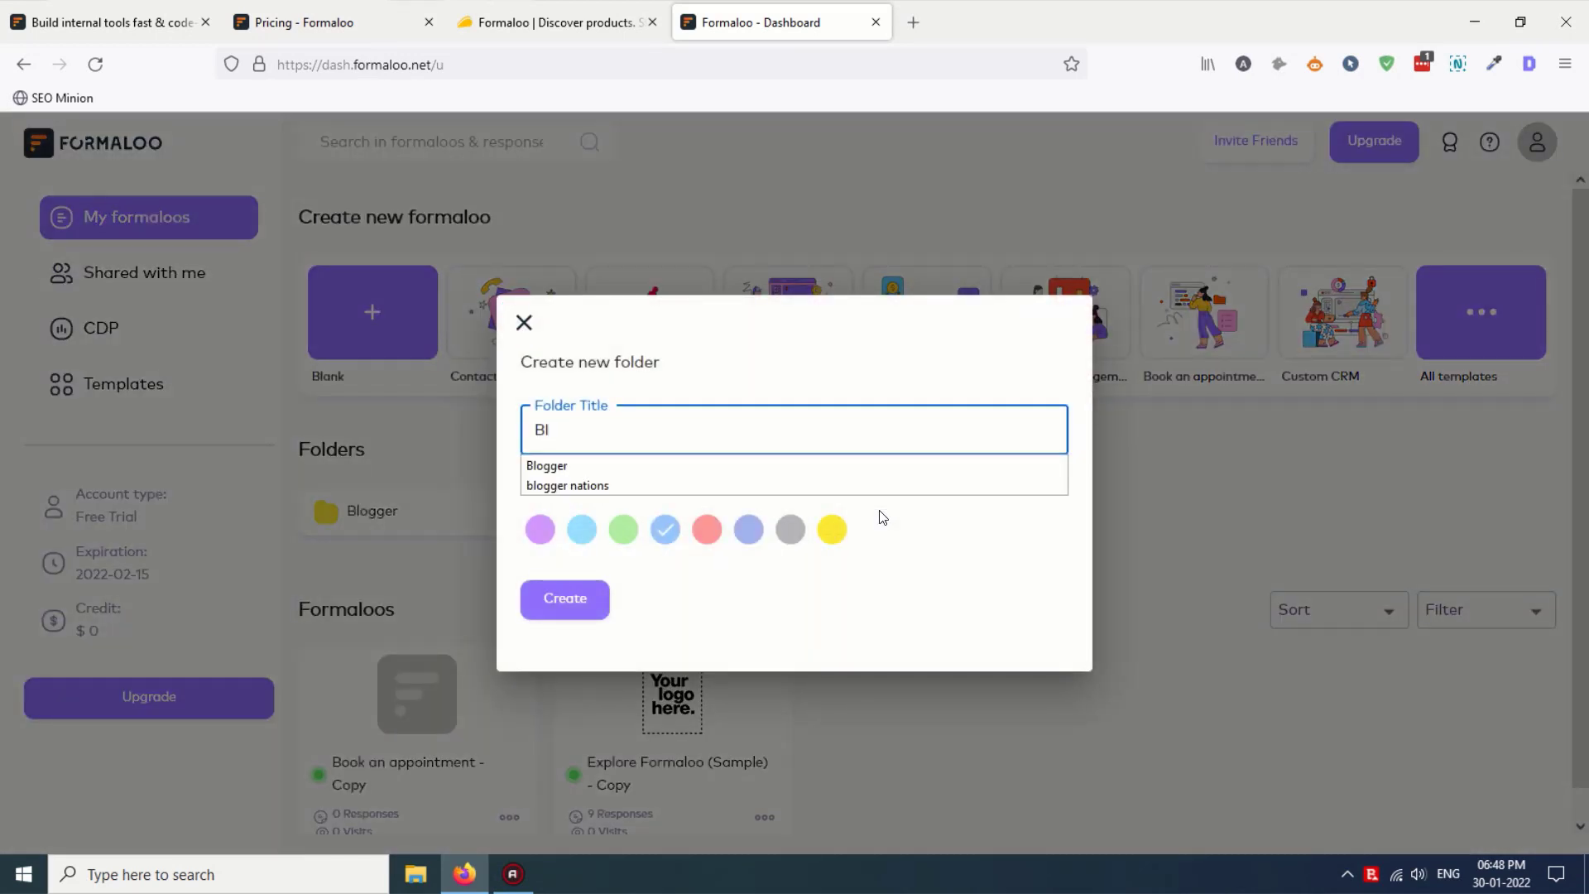
{"action": "type", "text": "ogger Nations"}
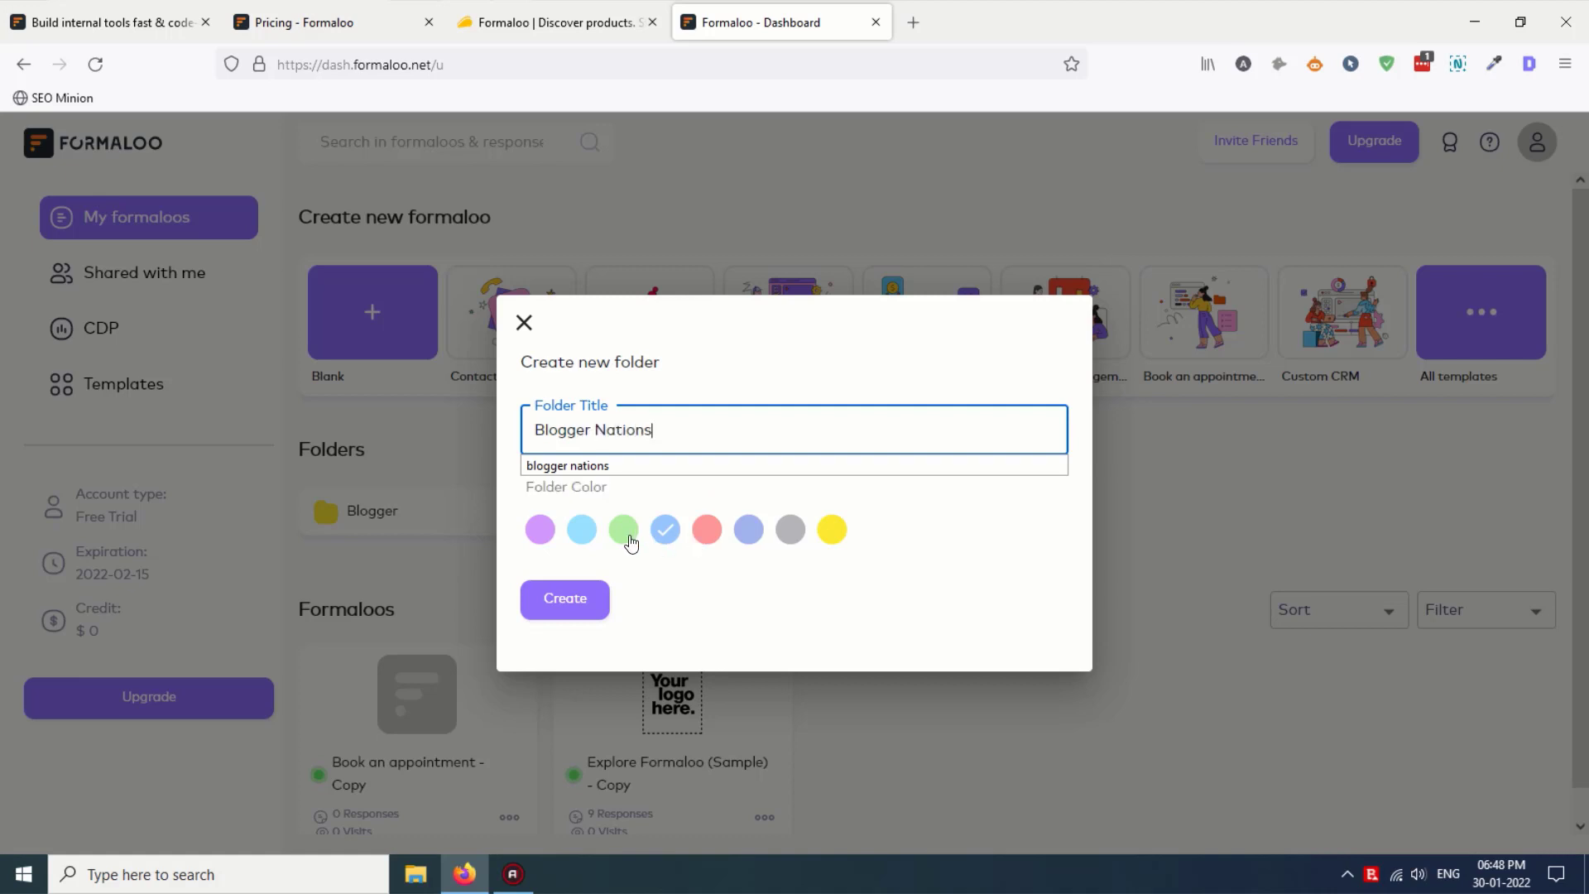
{"action": "left_click", "coordinate": [583, 533]}
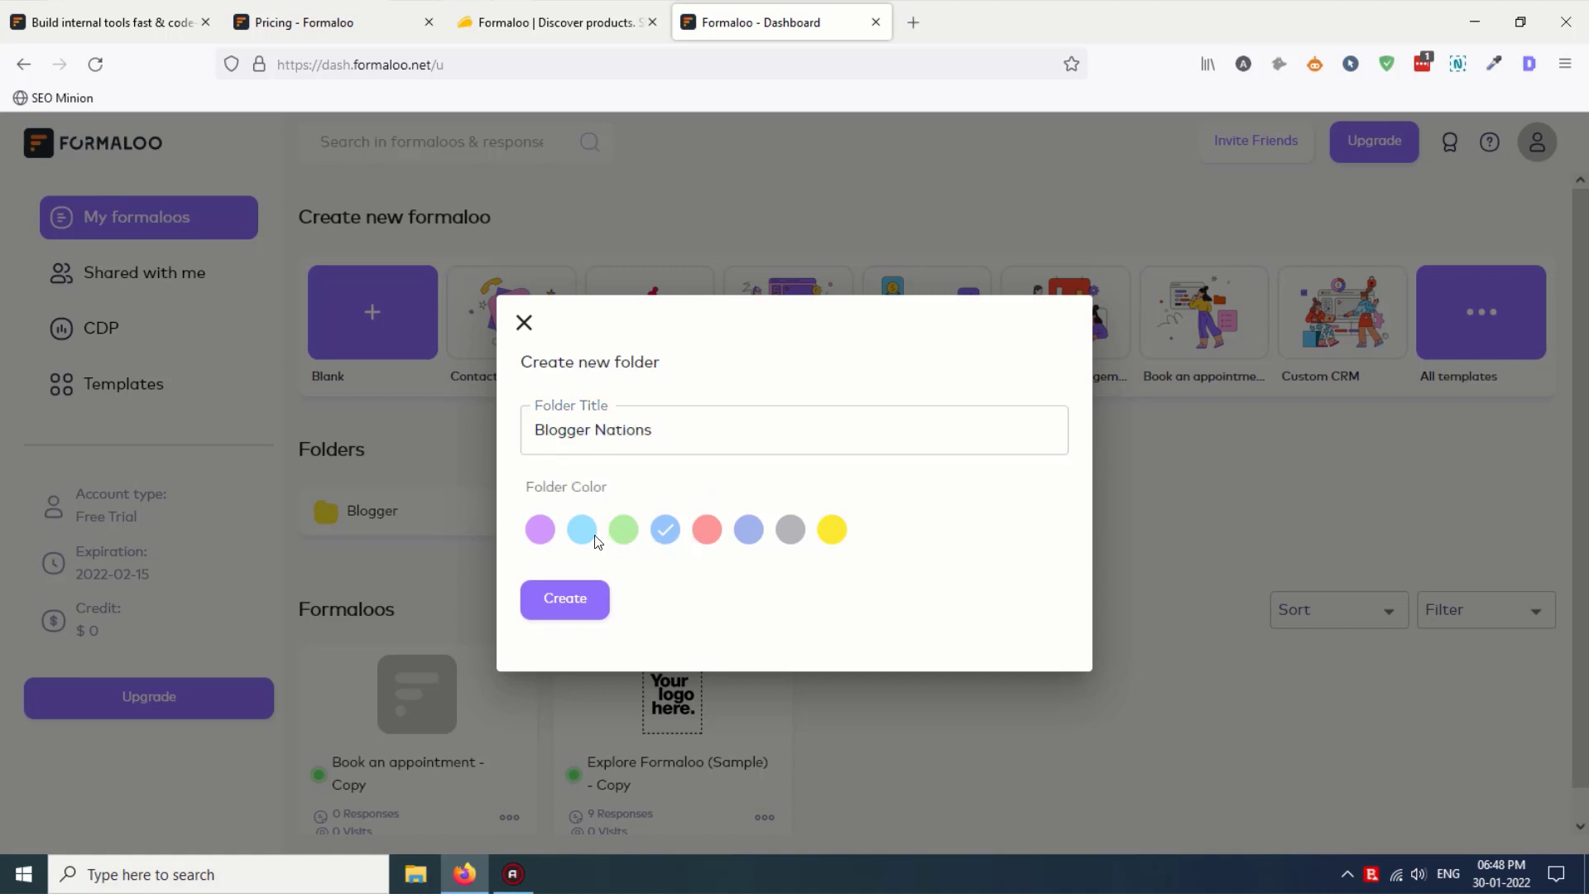
{"action": "left_click", "coordinate": [759, 531]}
{"action": "left_click", "coordinate": [577, 599]}
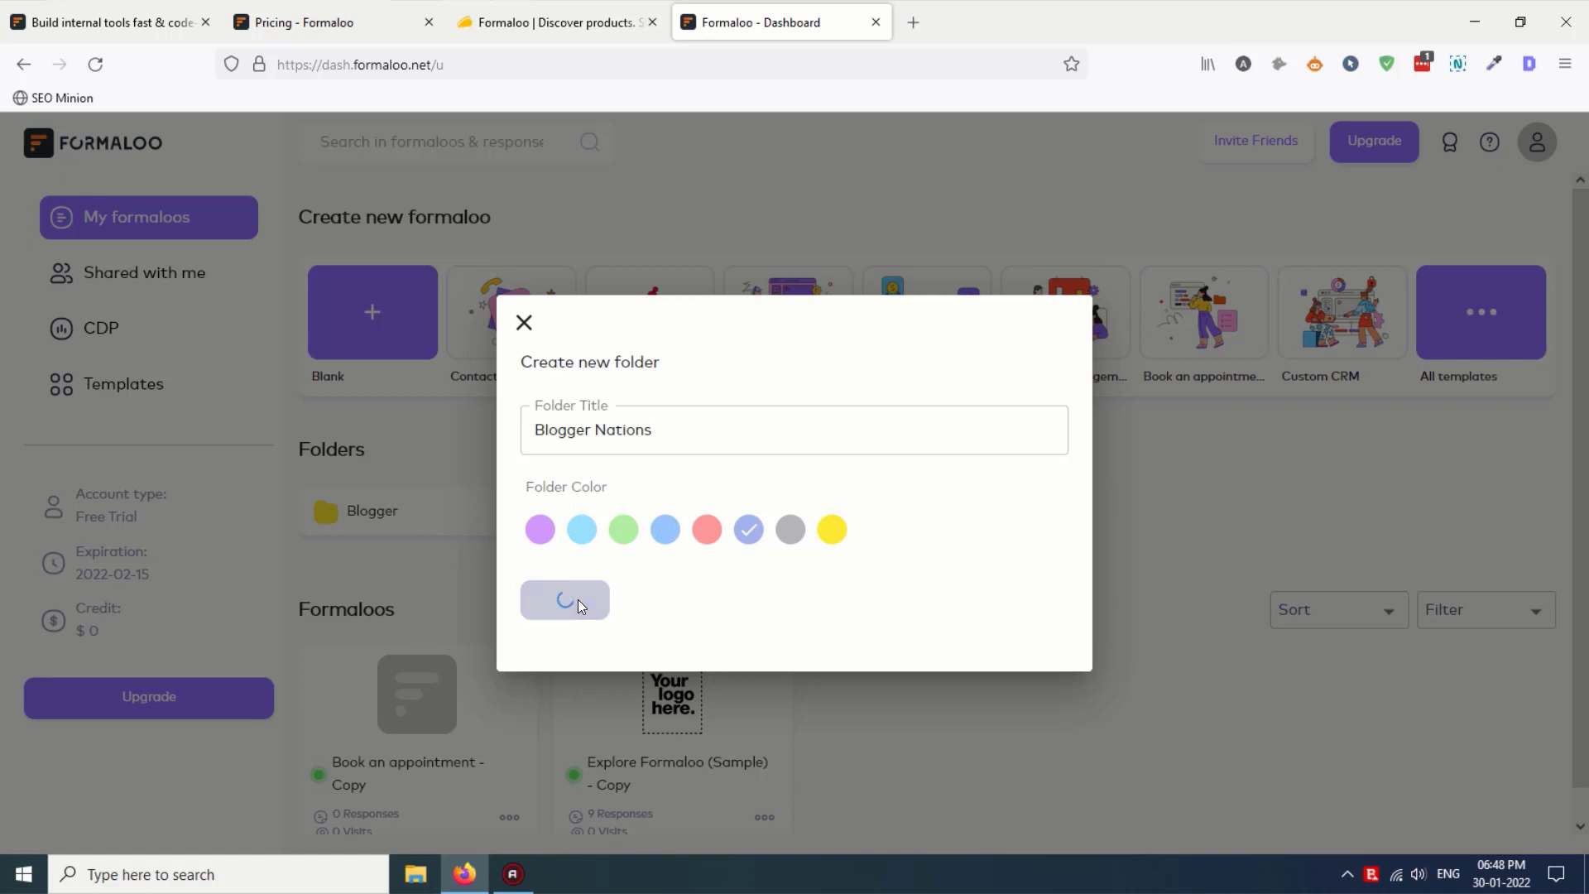
Step: Browse all templates and their categories, and open the demo of the Book an appointment template
{"action": "scroll", "coordinate": [336, 637], "scroll_direction": "down", "scroll_amount": 1}
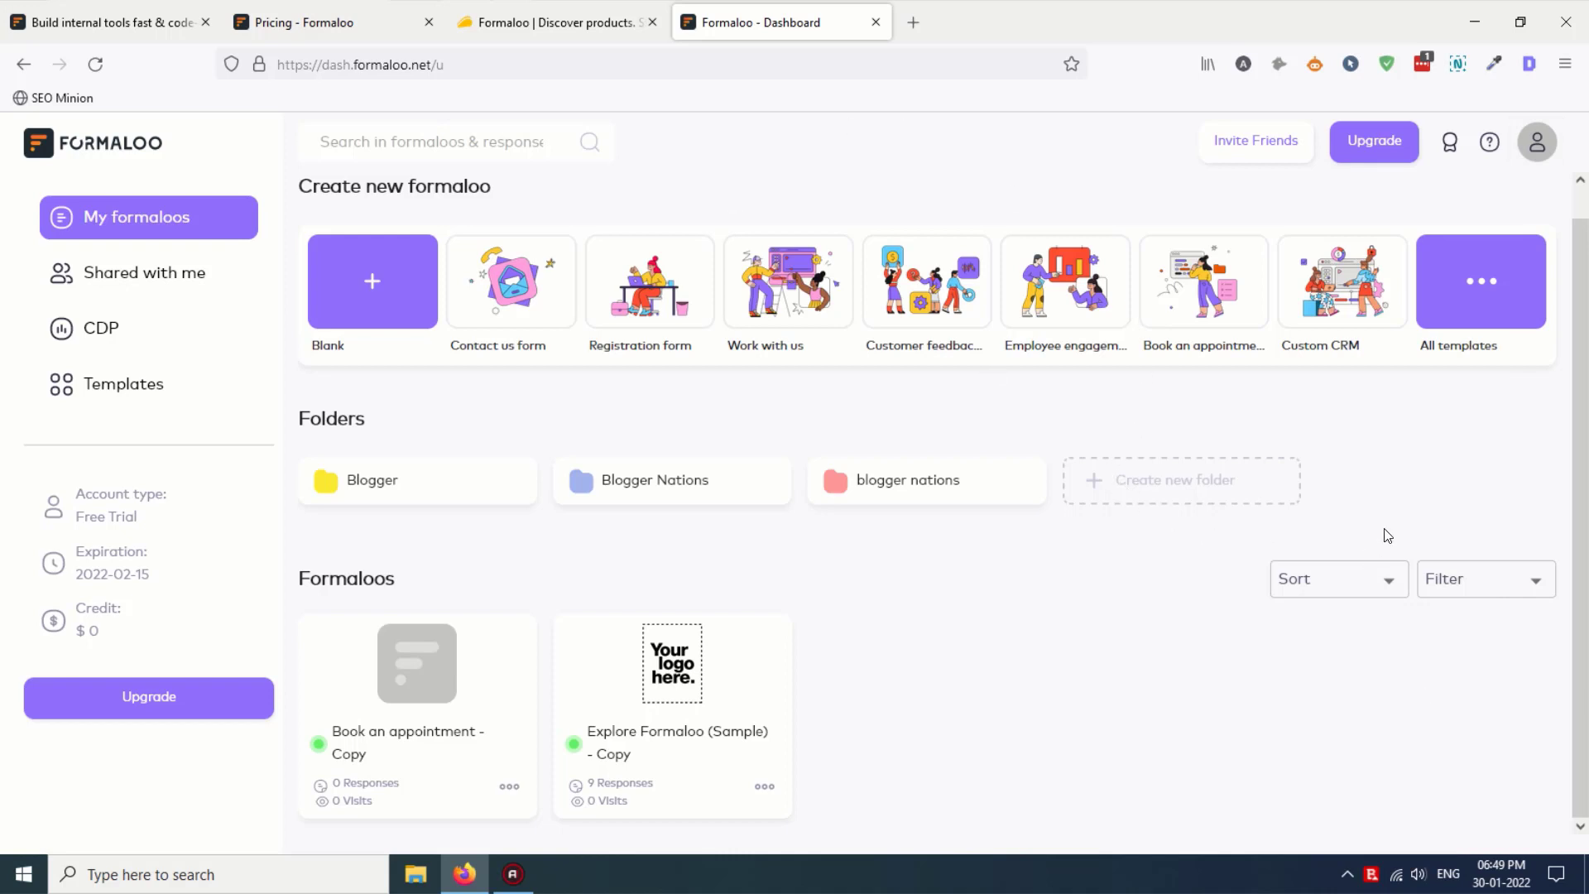
{"action": "left_click", "coordinate": [1464, 295]}
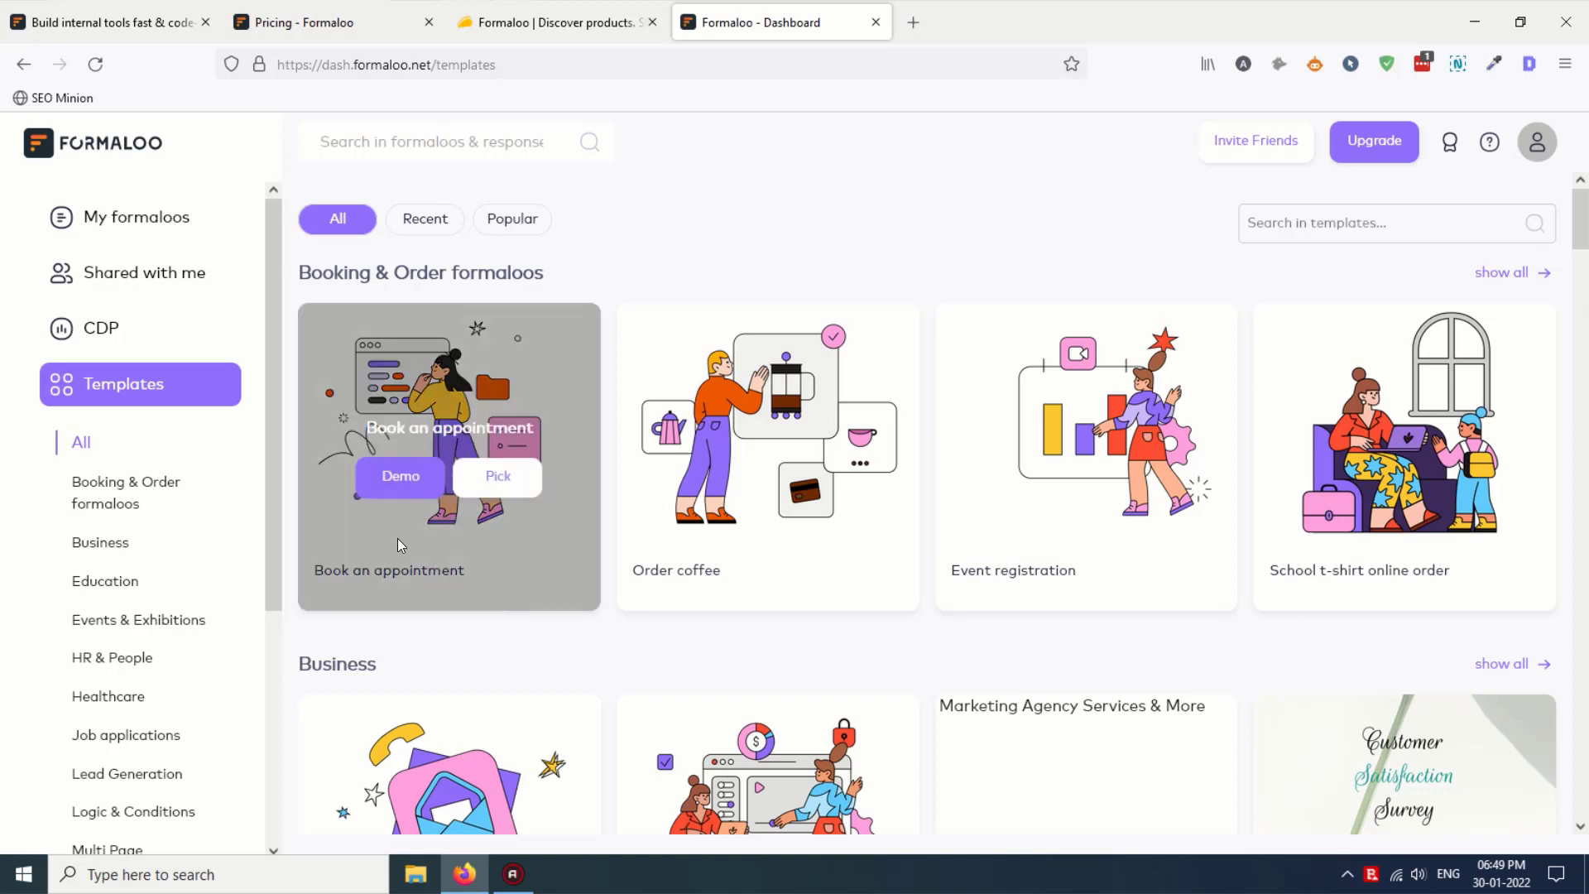
{"action": "scroll", "coordinate": [149, 571], "scroll_direction": "down", "scroll_amount": 3}
{"action": "scroll", "coordinate": [153, 588], "scroll_direction": "down", "scroll_amount": 1}
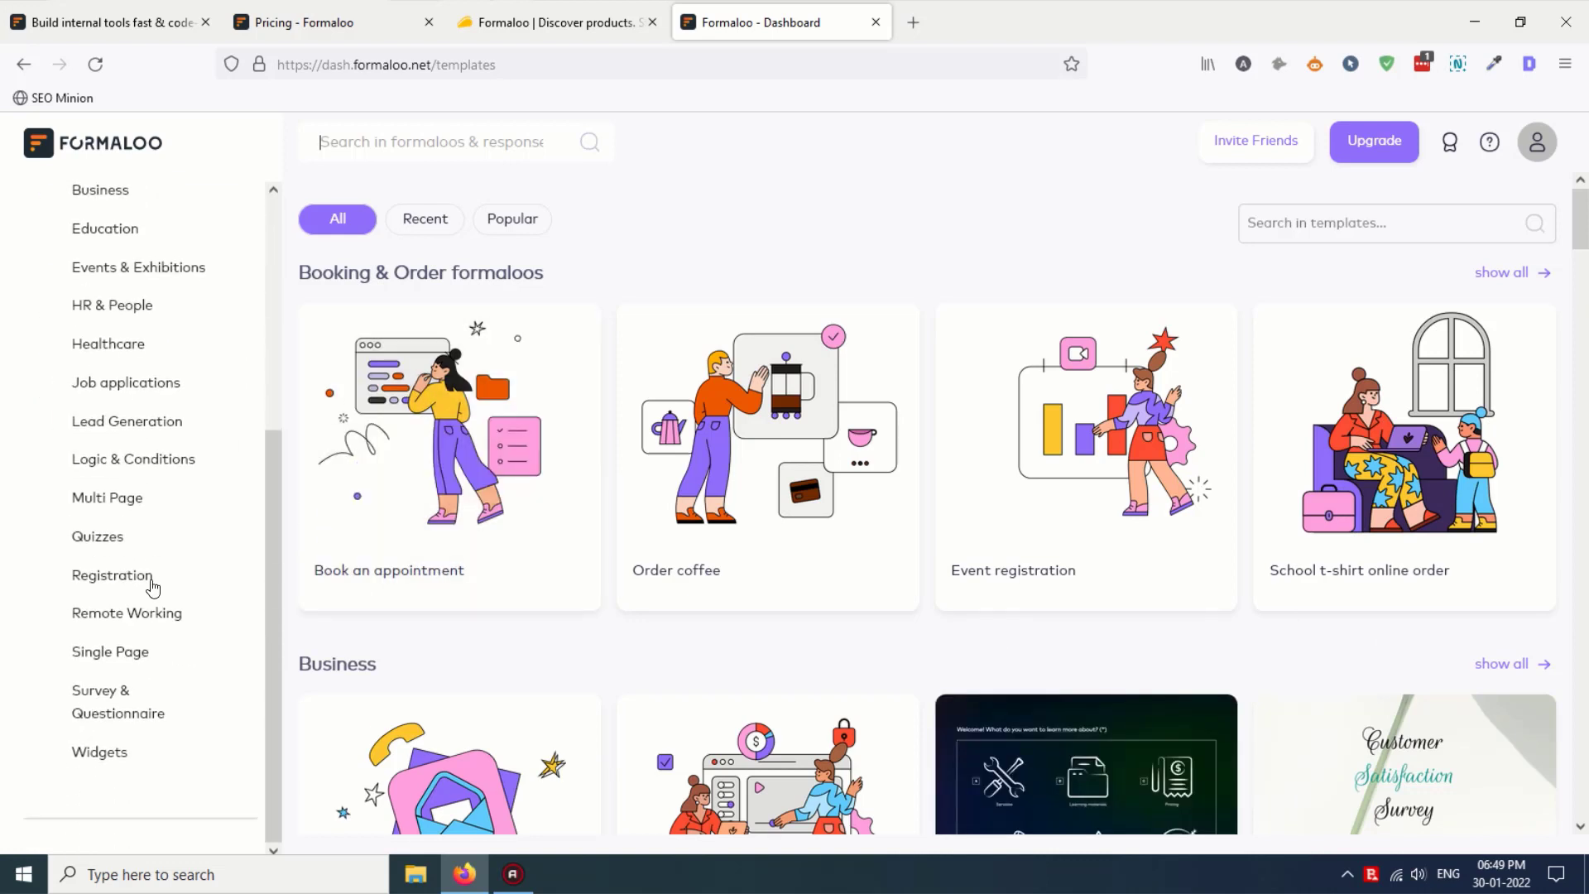
{"action": "scroll", "coordinate": [153, 588], "scroll_direction": "up", "scroll_amount": 5}
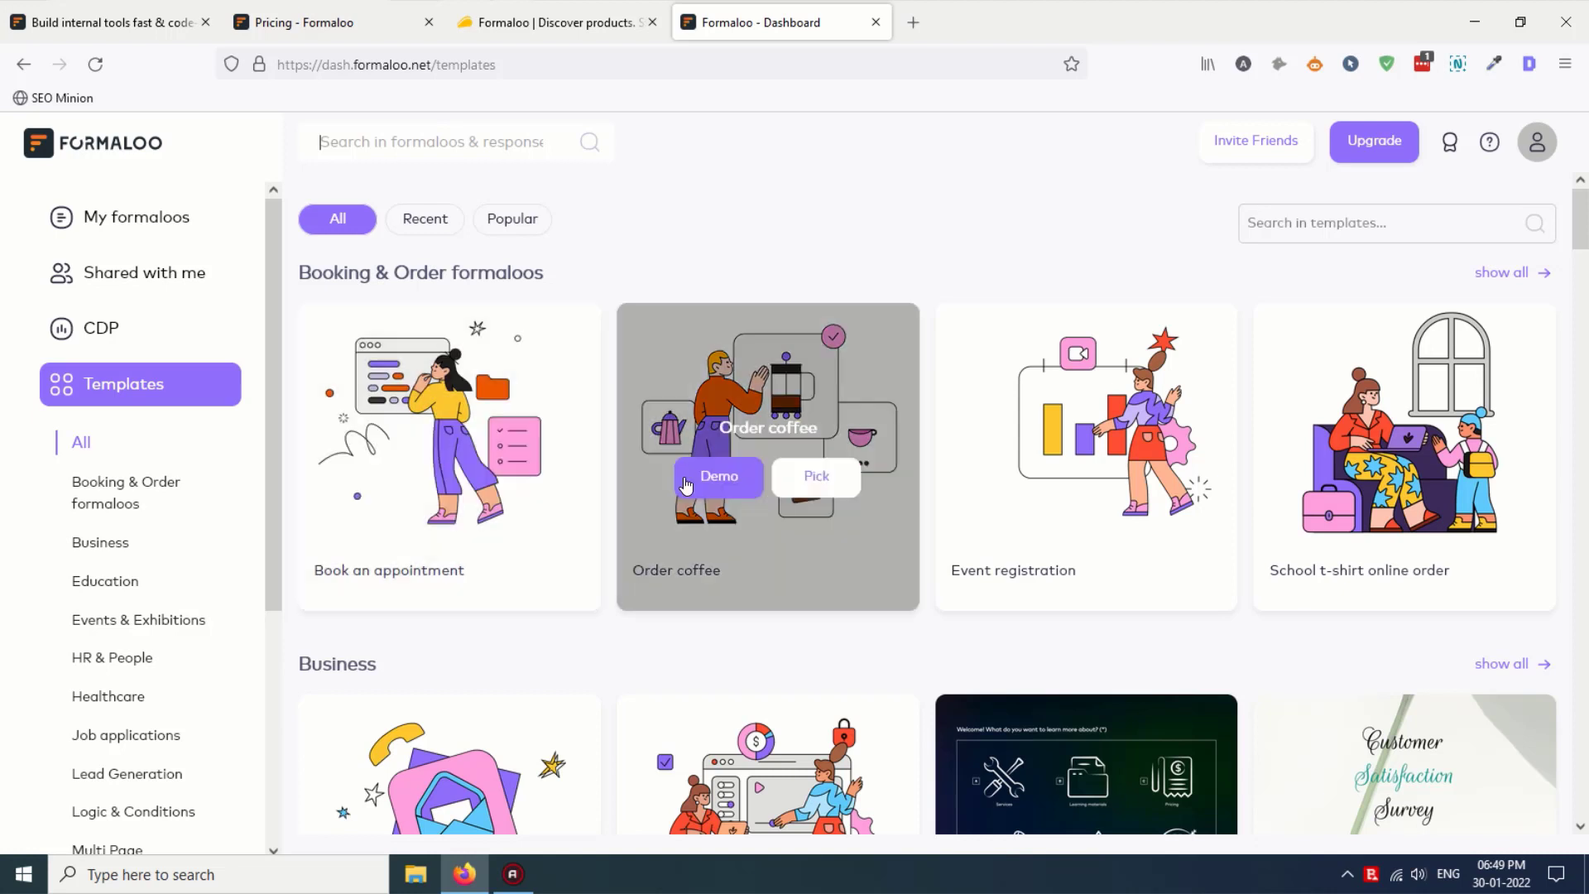
{"action": "mouse_move", "coordinate": [423, 534]}
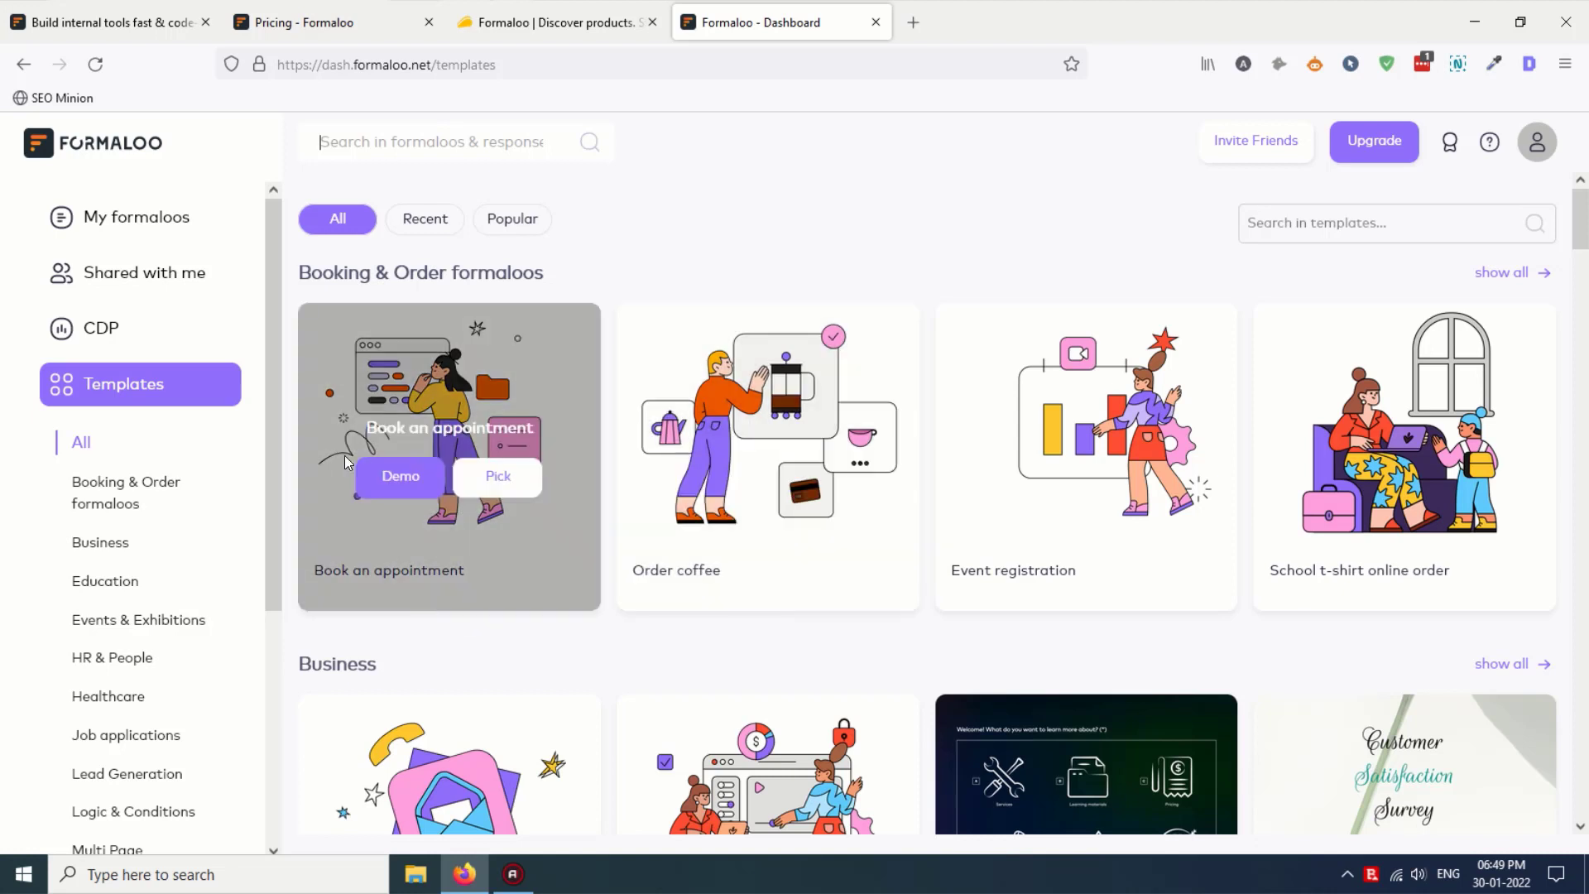
{"action": "mouse_move", "coordinate": [480, 449]}
{"action": "left_click", "coordinate": [404, 480]}
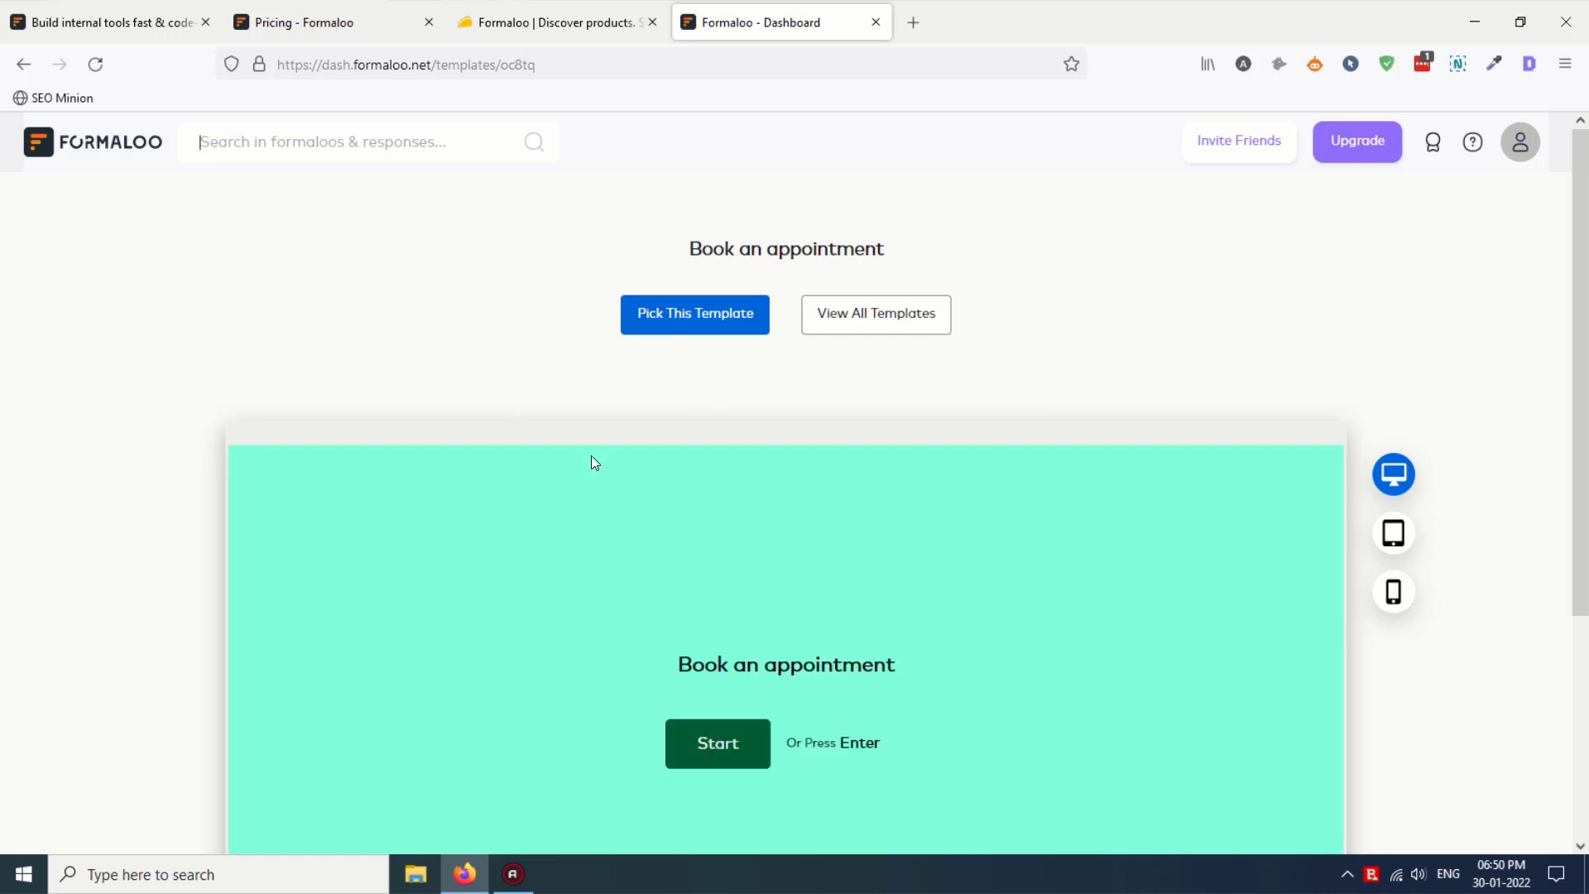
Step: Preview the Book an appointment template at tablet and phone sizes, and pick it for a new form
{"action": "scroll", "coordinate": [1036, 569], "scroll_direction": "down", "scroll_amount": 3}
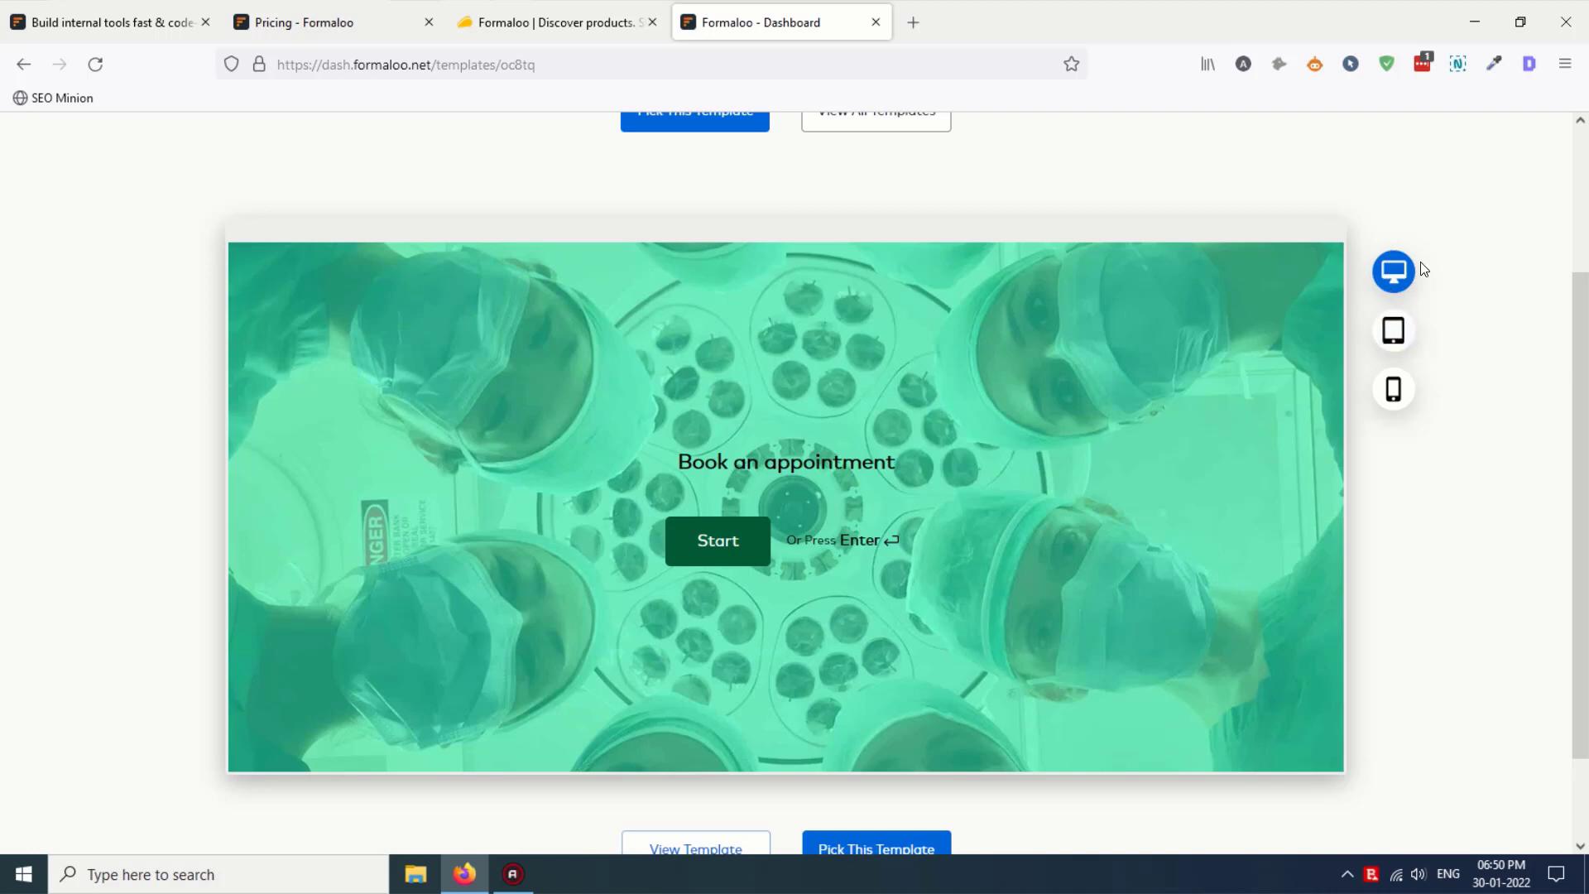
{"action": "left_click", "coordinate": [1393, 331]}
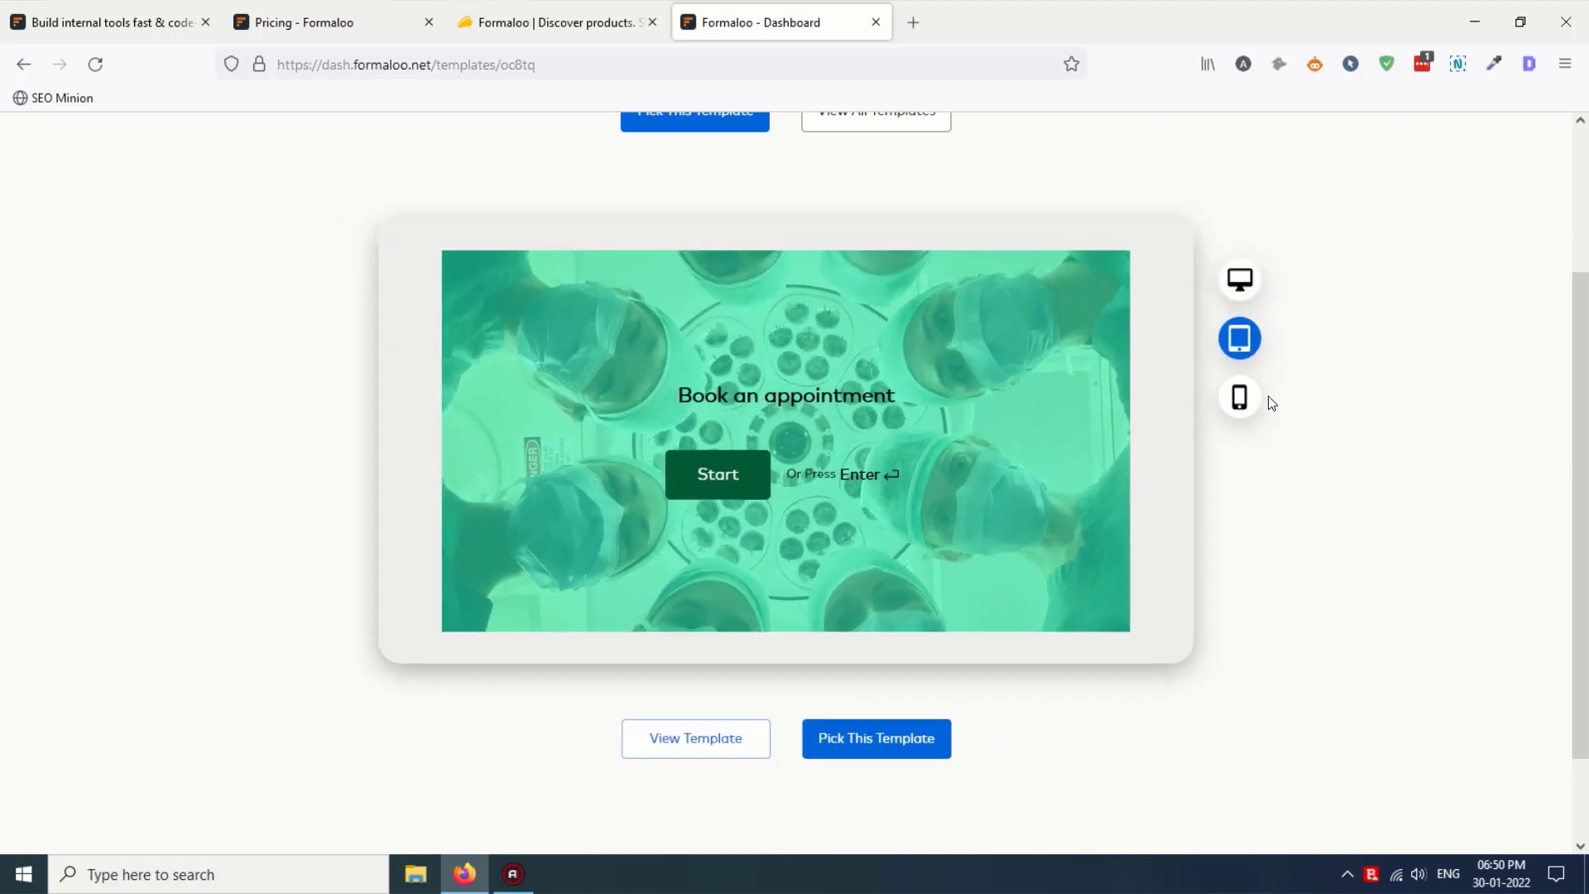
{"action": "left_click", "coordinate": [1238, 397]}
{"action": "scroll", "coordinate": [1248, 405], "scroll_direction": "up", "scroll_amount": 3}
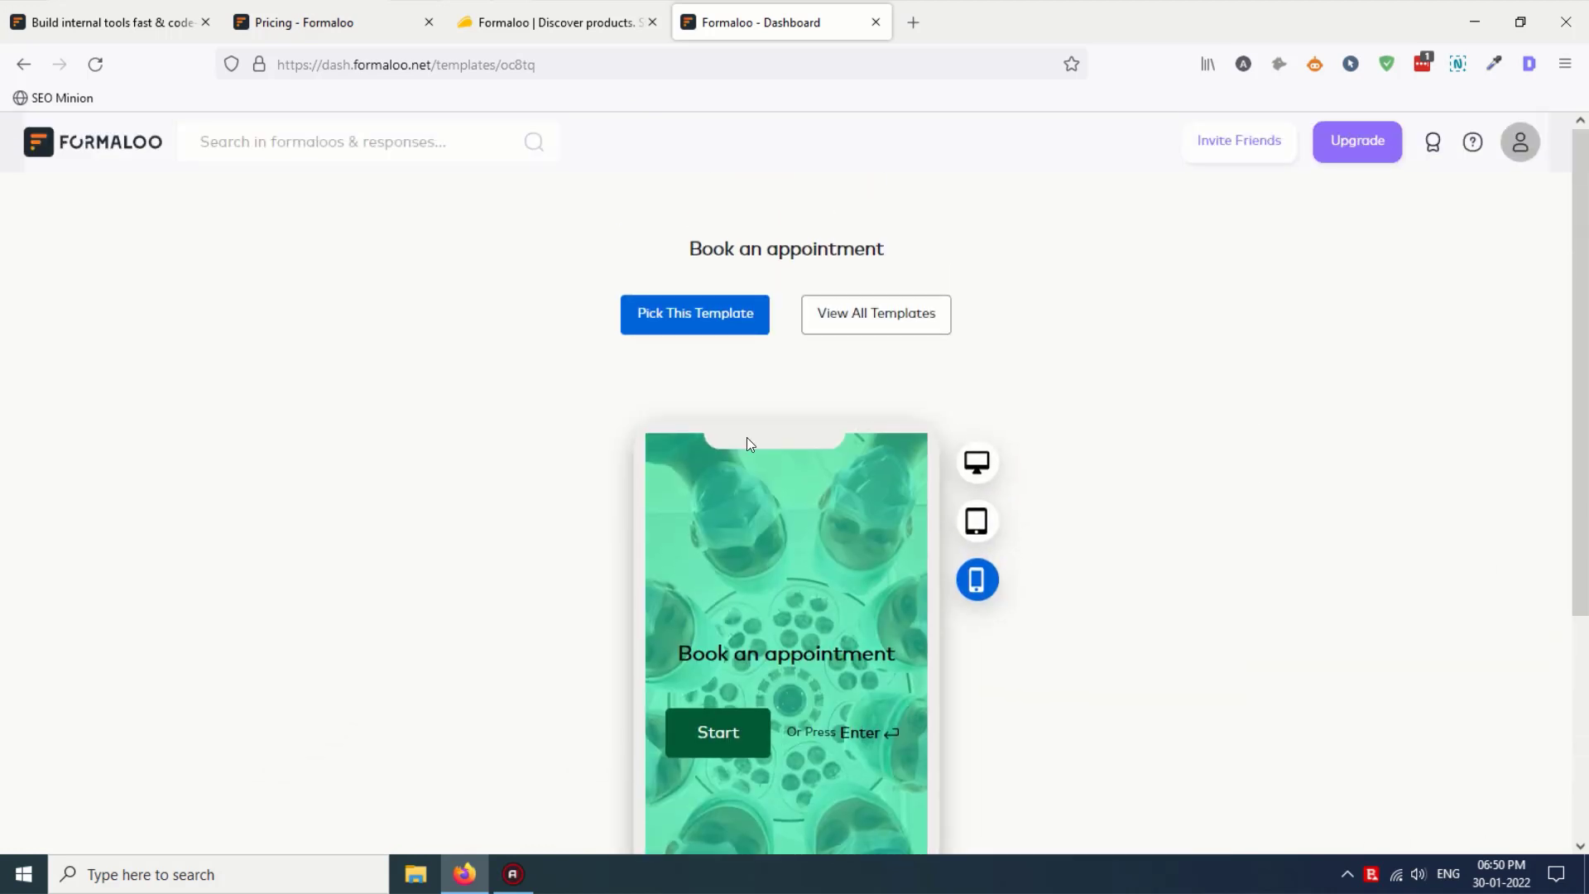
{"action": "scroll", "coordinate": [743, 588], "scroll_direction": "down", "scroll_amount": 4}
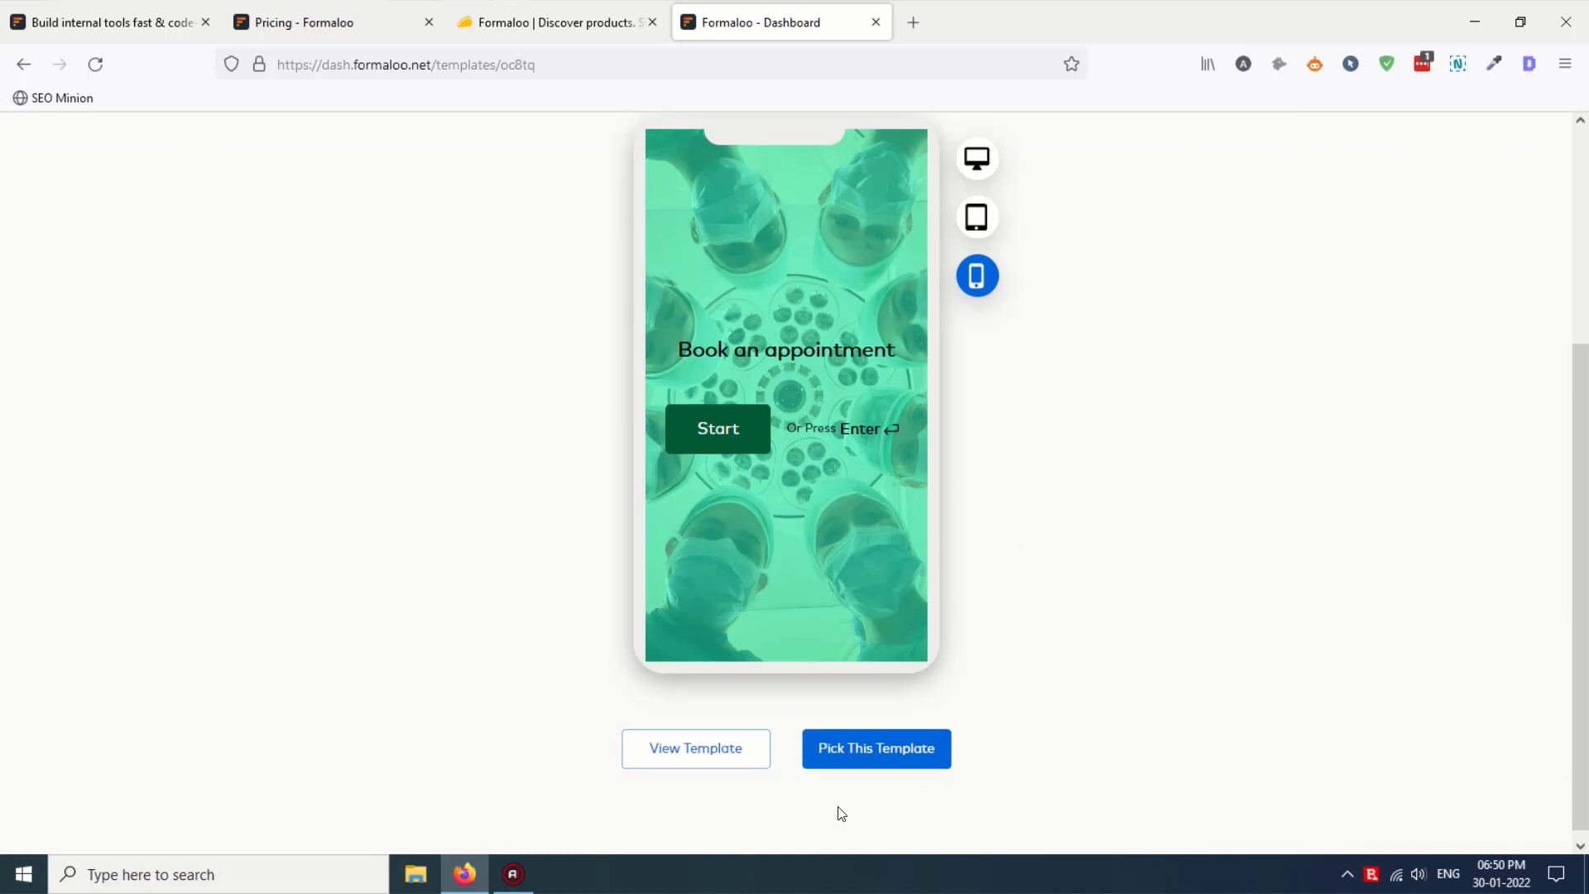
{"action": "left_click", "coordinate": [858, 757]}
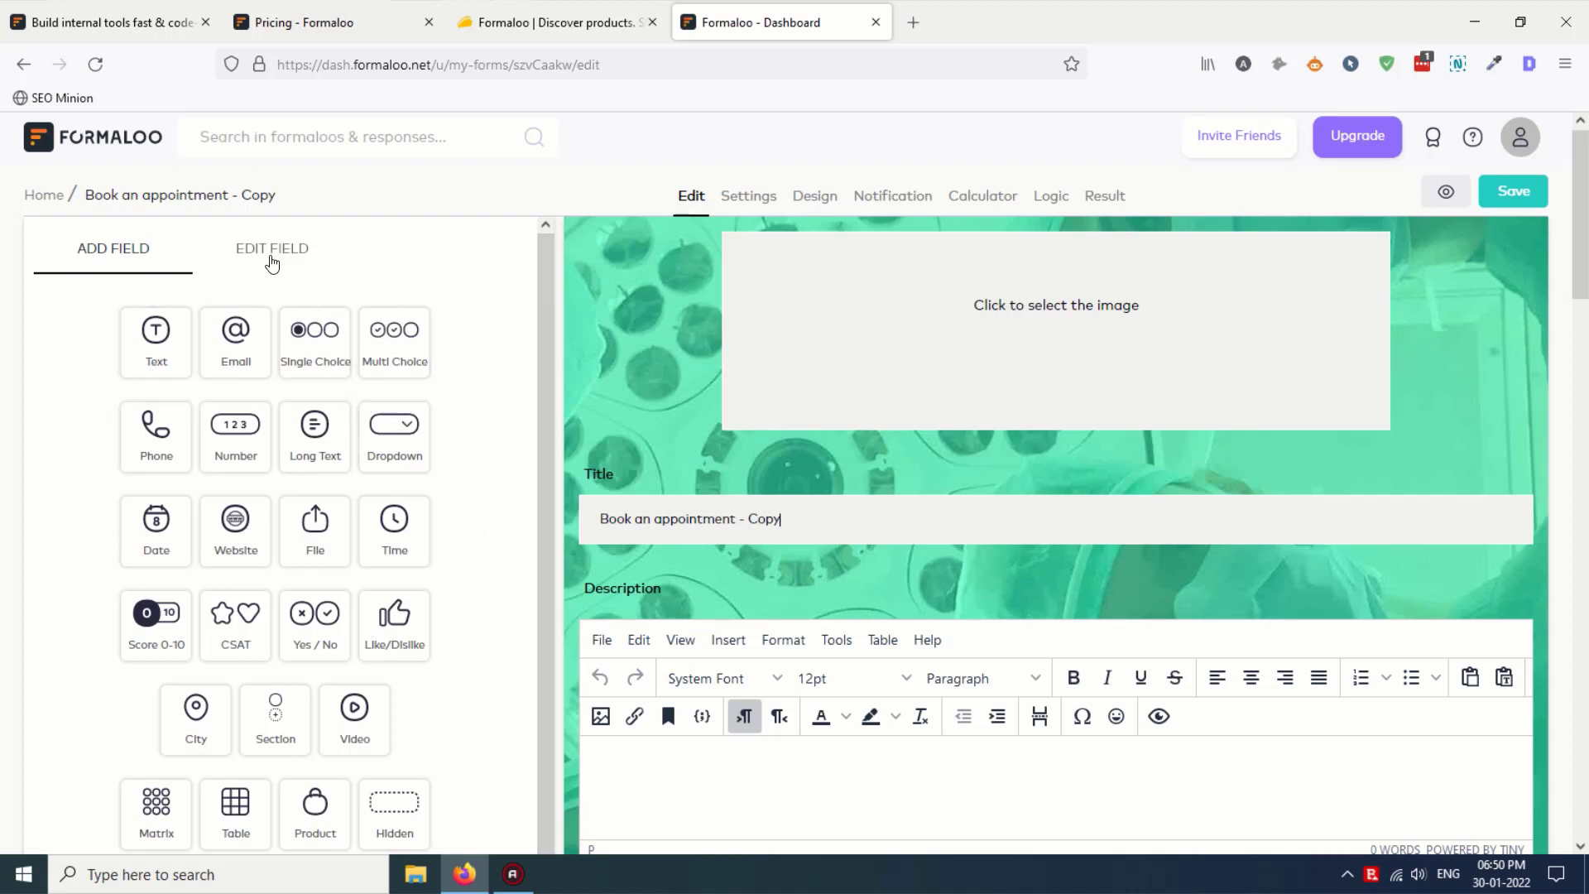
Step: Check the field editing options and add a Text field to the appointment form
{"action": "left_click", "coordinate": [272, 256]}
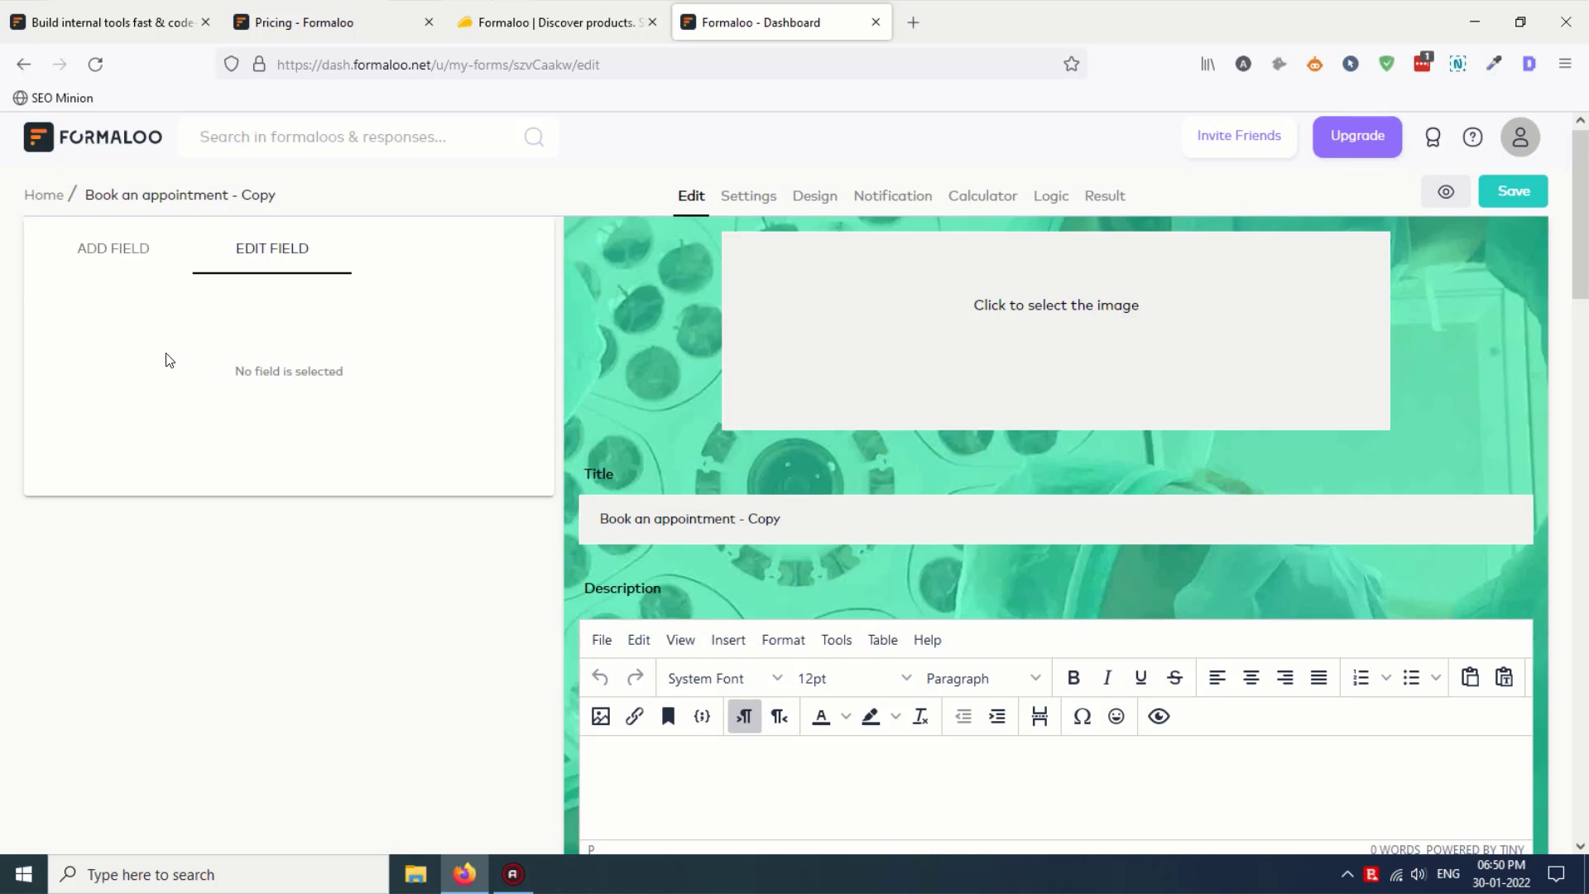
{"action": "left_click", "coordinate": [102, 253]}
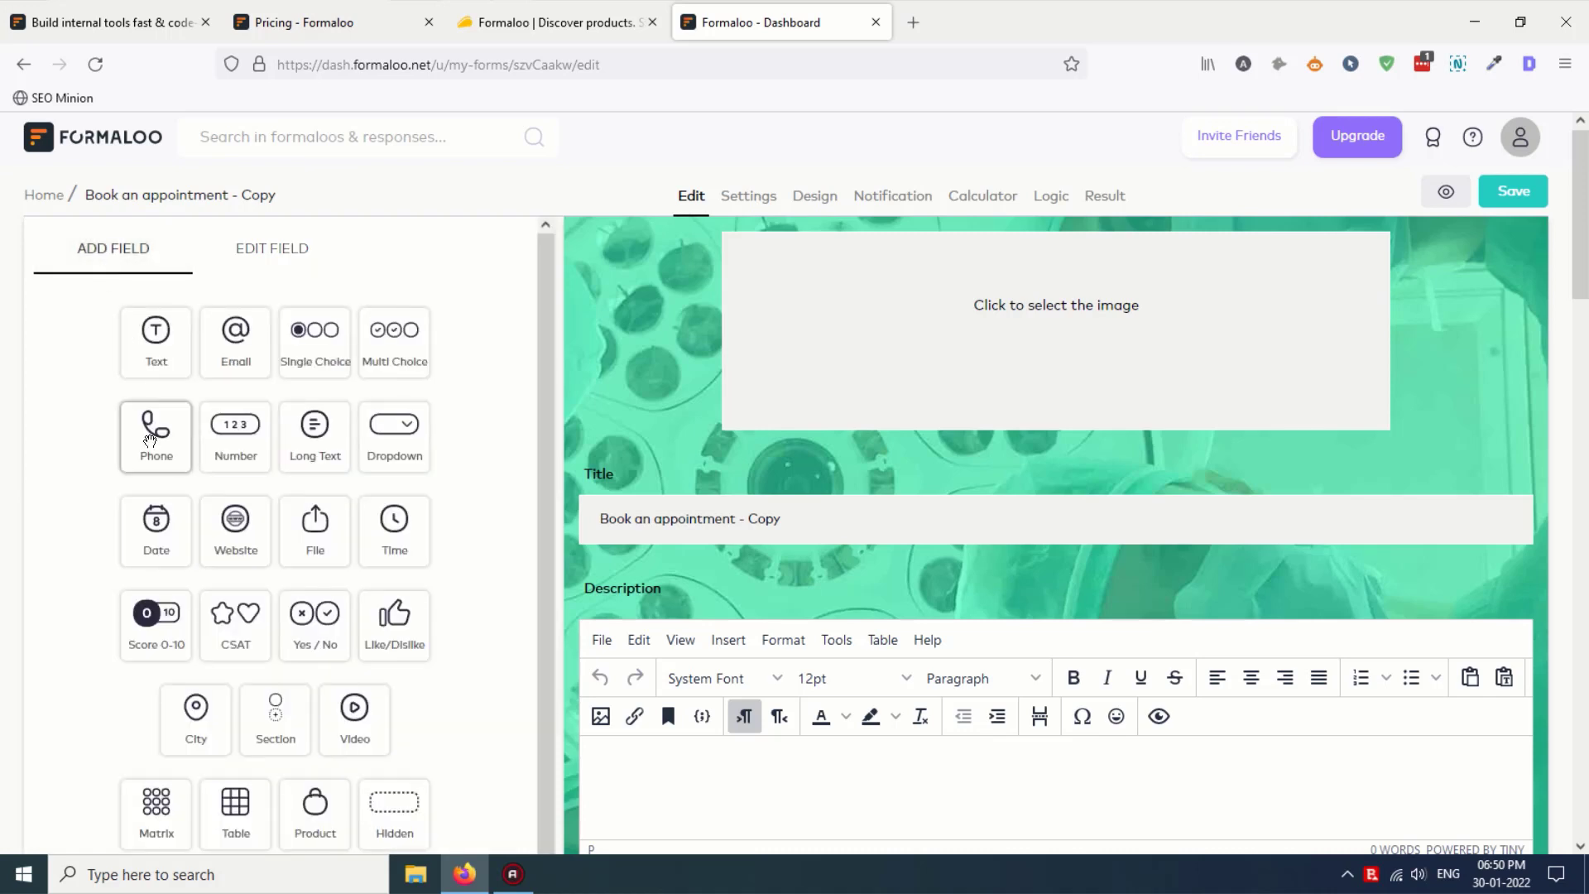
{"action": "left_click", "coordinate": [149, 348]}
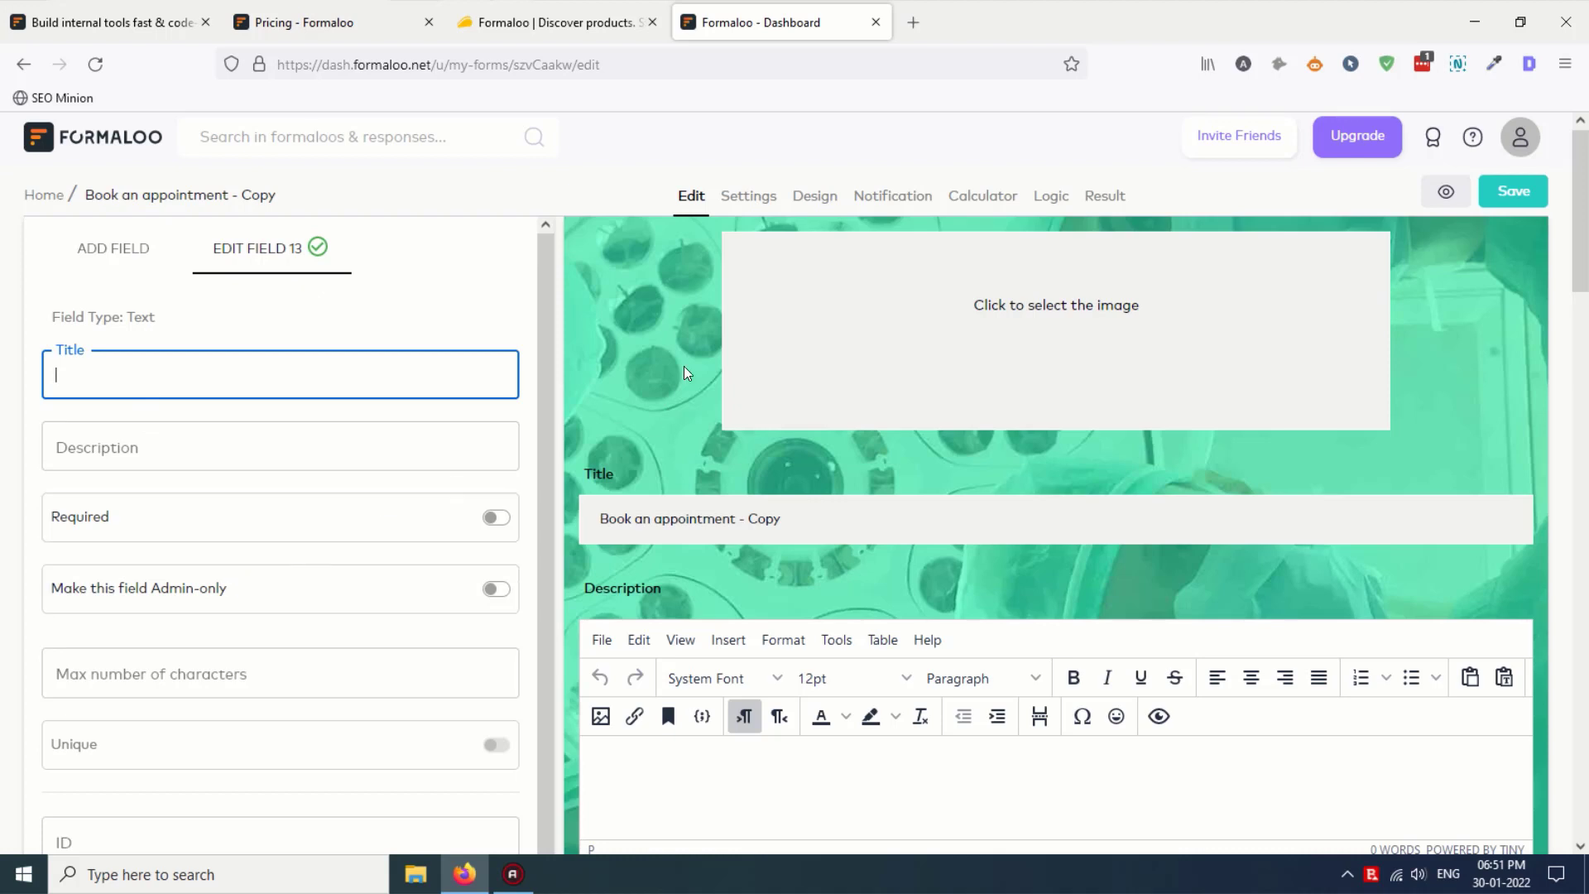
Step: Examine the form's settings, from address, category and active dates to redirect URL, timer, maximum responses and payment
{"action": "left_click", "coordinate": [741, 200]}
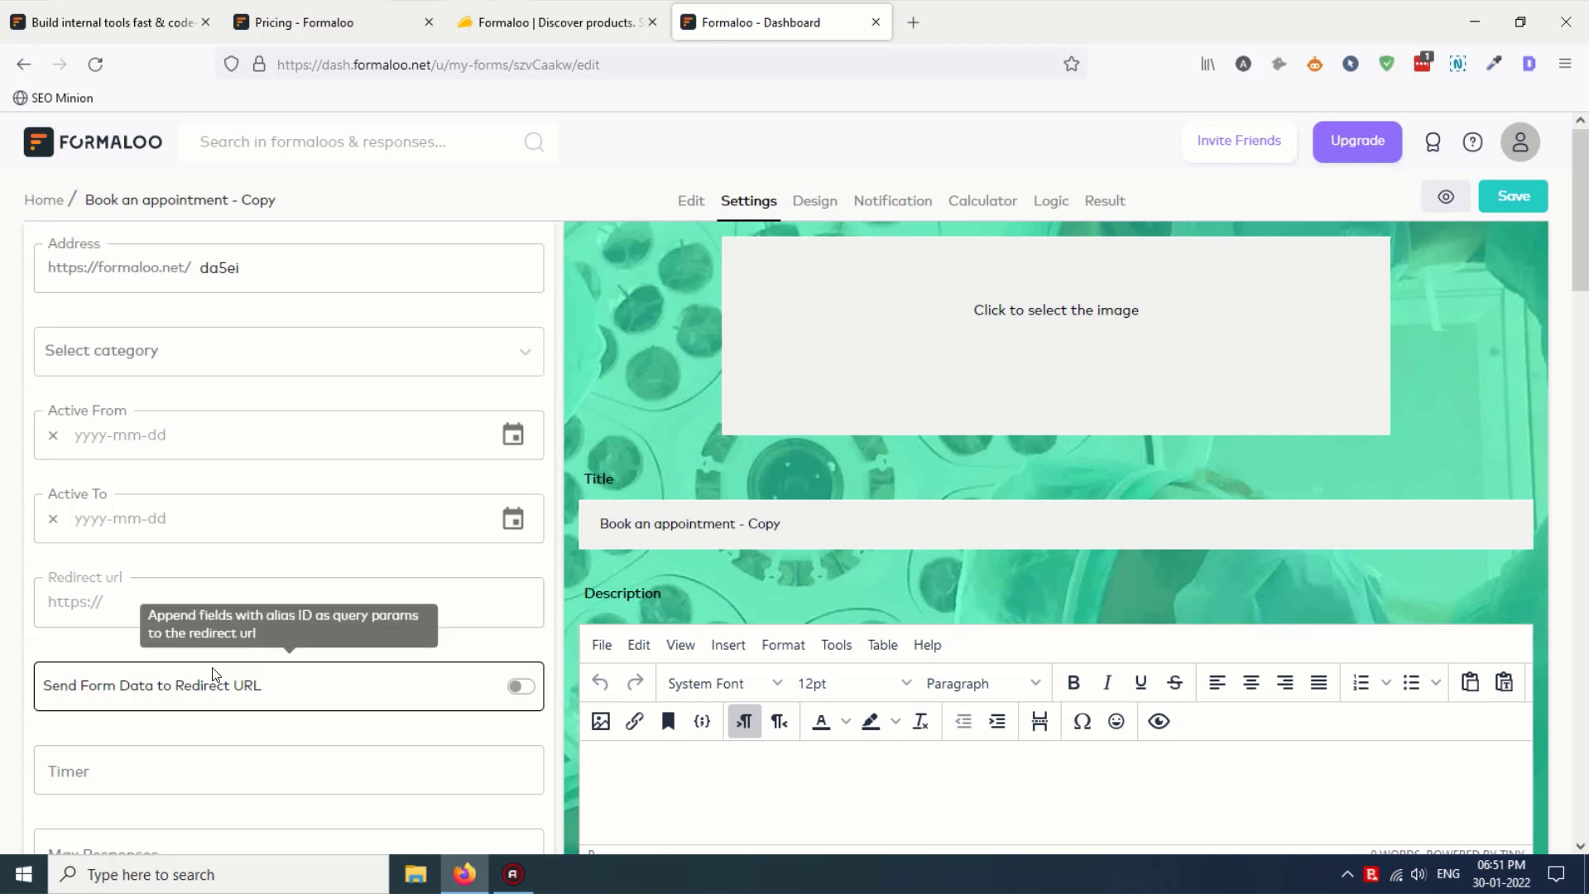
{"action": "scroll", "coordinate": [212, 673], "scroll_direction": "down", "scroll_amount": 5}
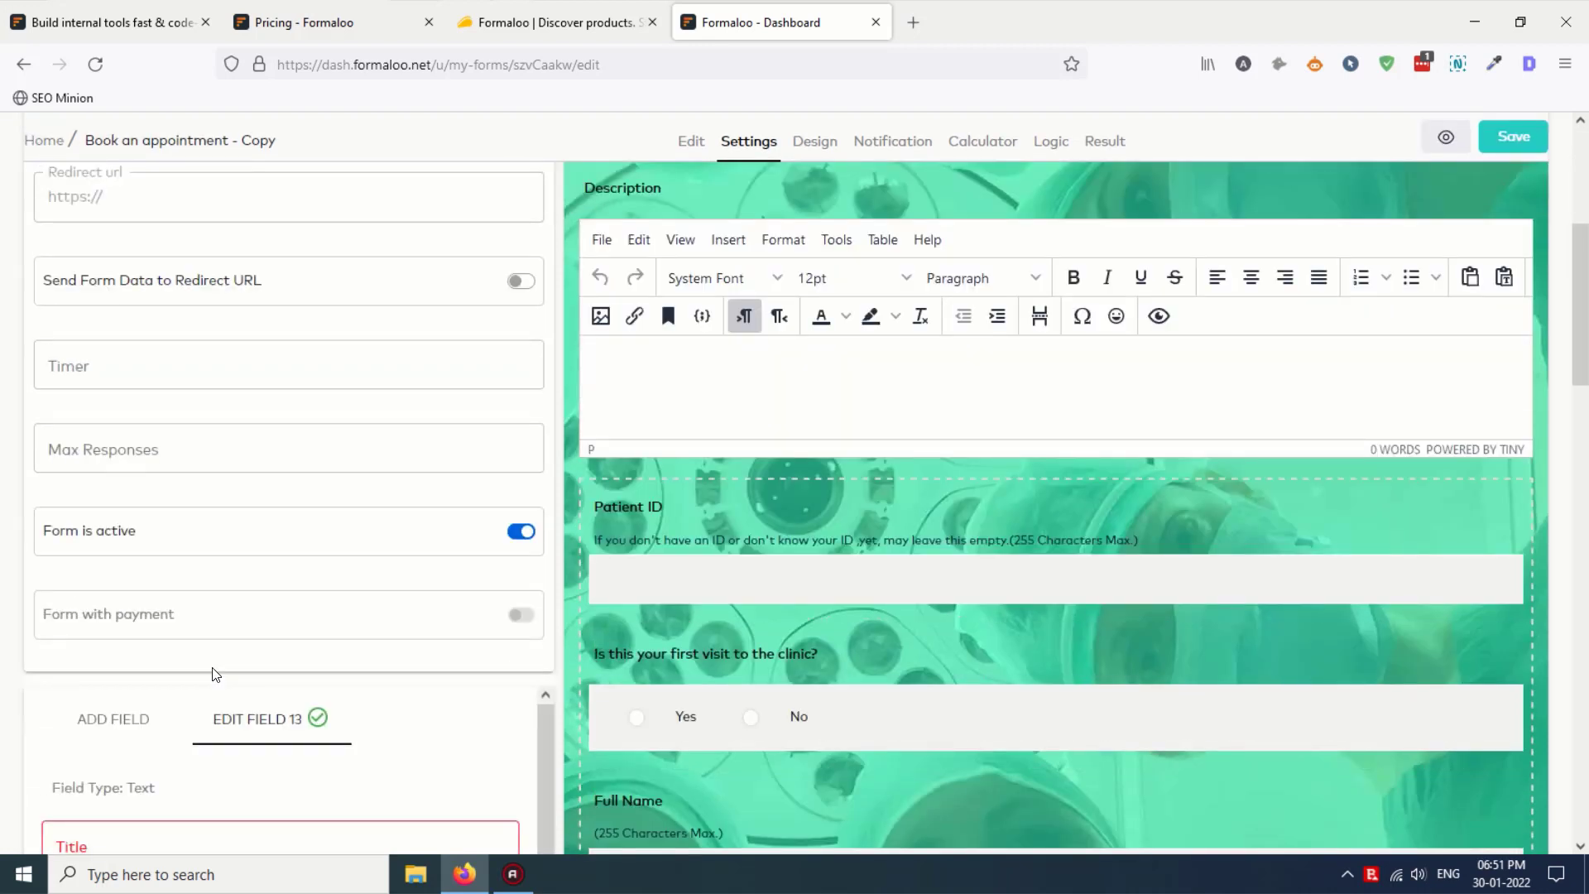
{"action": "scroll", "coordinate": [213, 673], "scroll_direction": "up", "scroll_amount": 1}
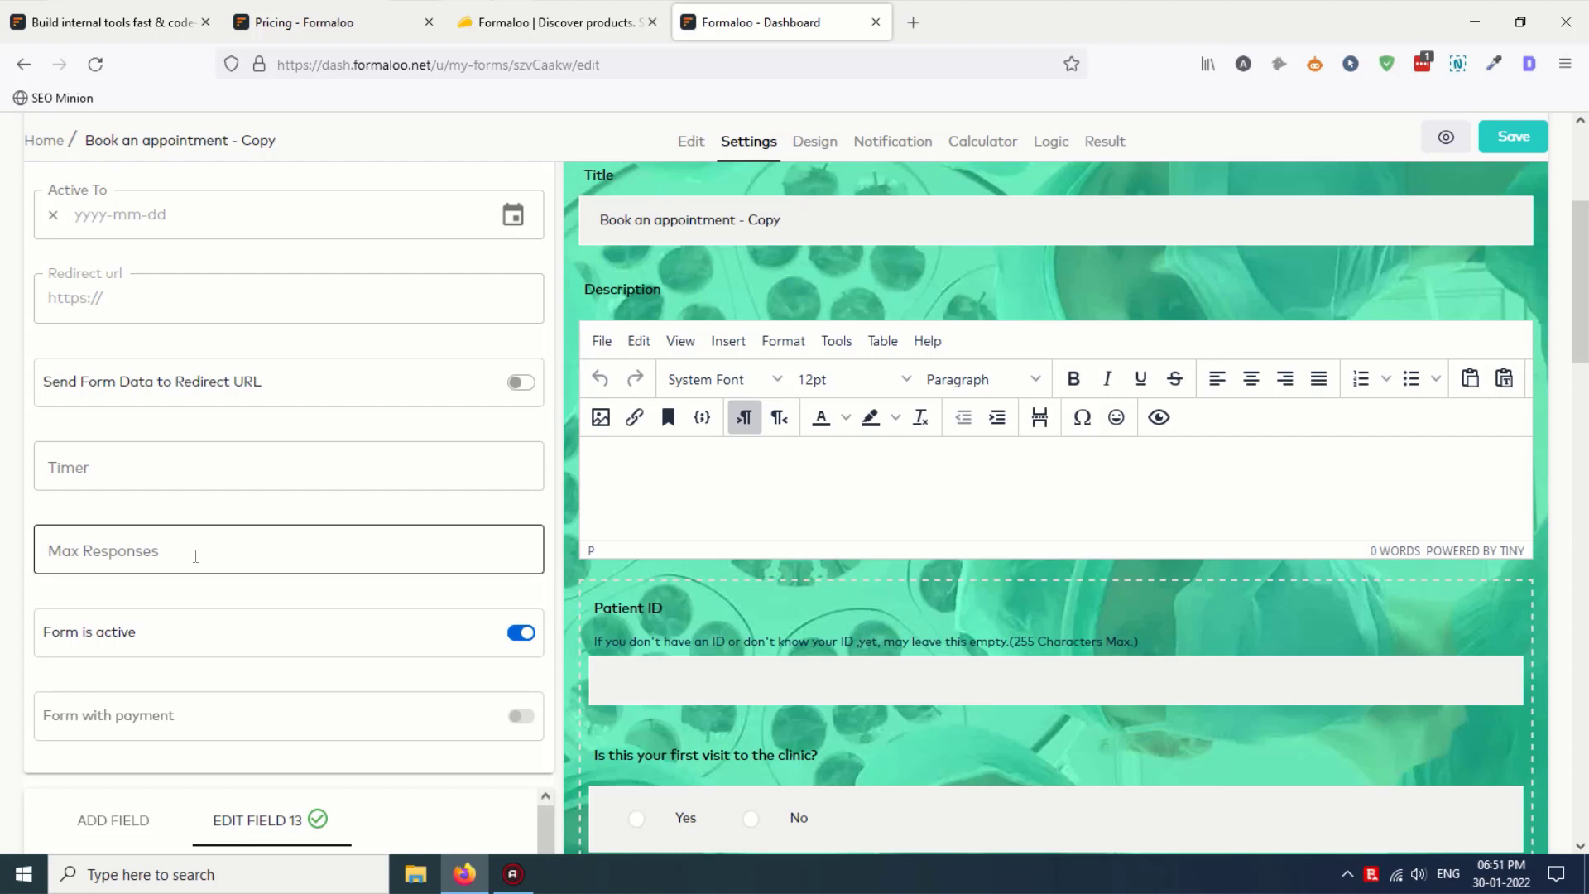
{"action": "scroll", "coordinate": [195, 555], "scroll_direction": "down", "scroll_amount": 2}
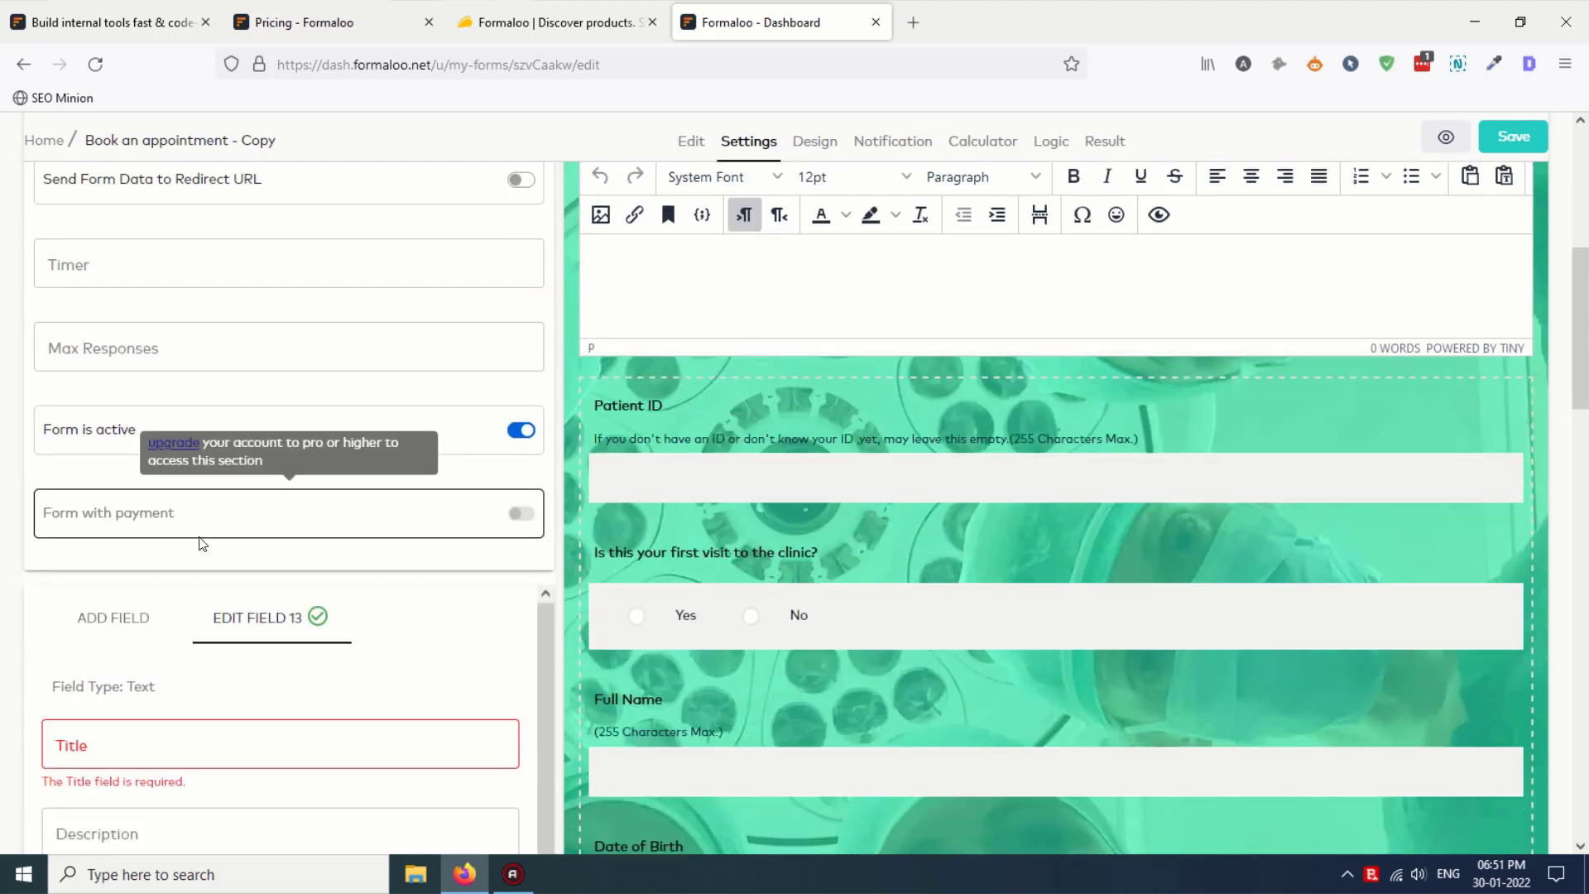
{"action": "scroll", "coordinate": [193, 530], "scroll_direction": "up", "scroll_amount": 4}
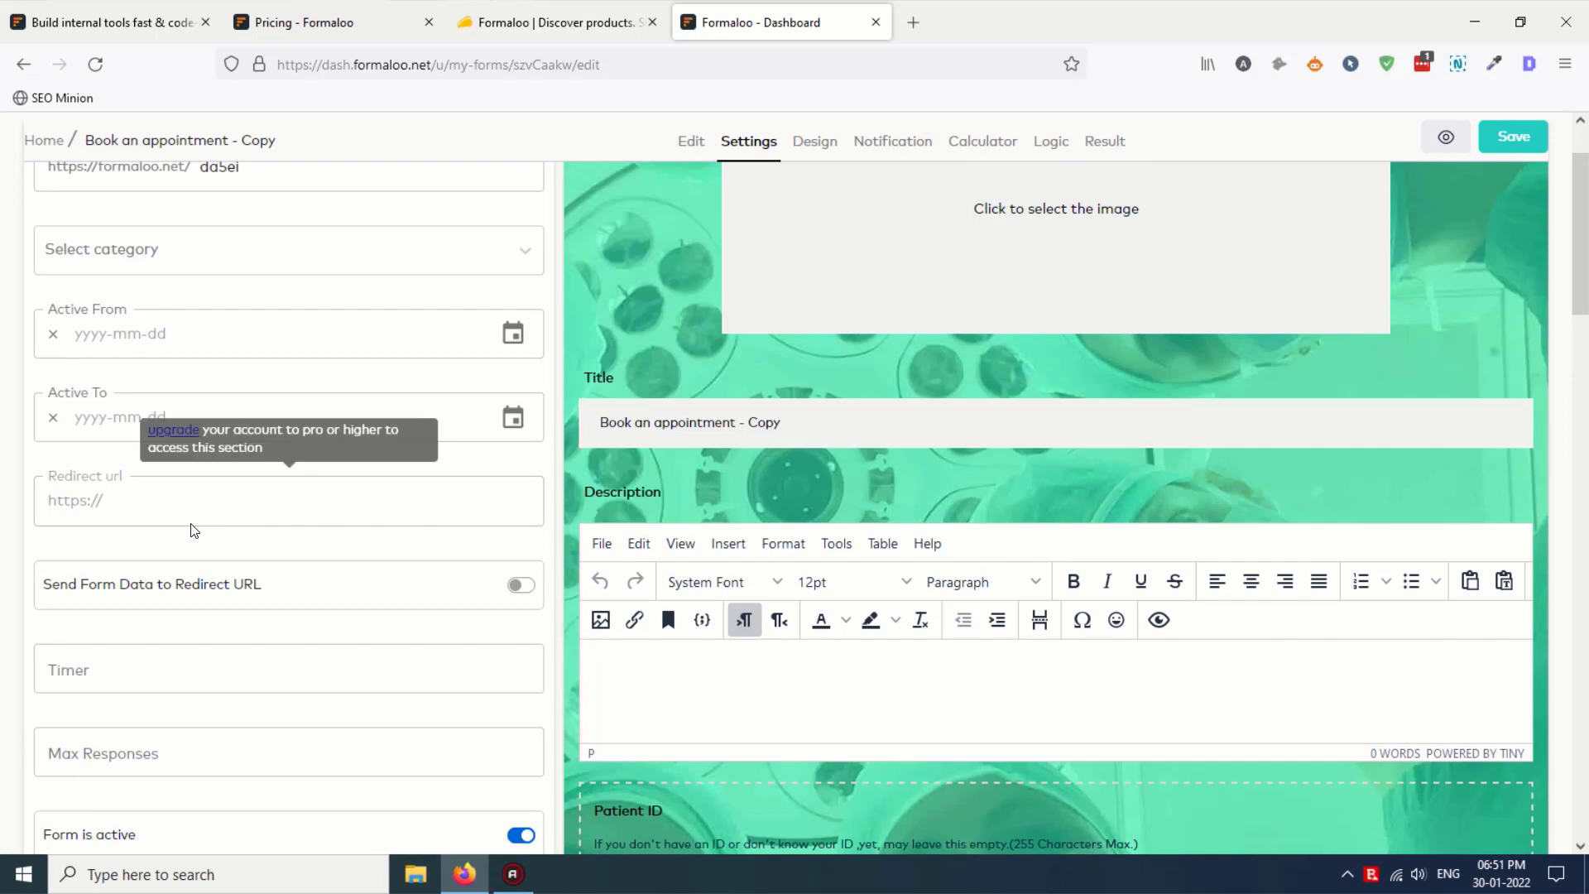
{"action": "scroll", "coordinate": [193, 531], "scroll_direction": "up", "scroll_amount": 2}
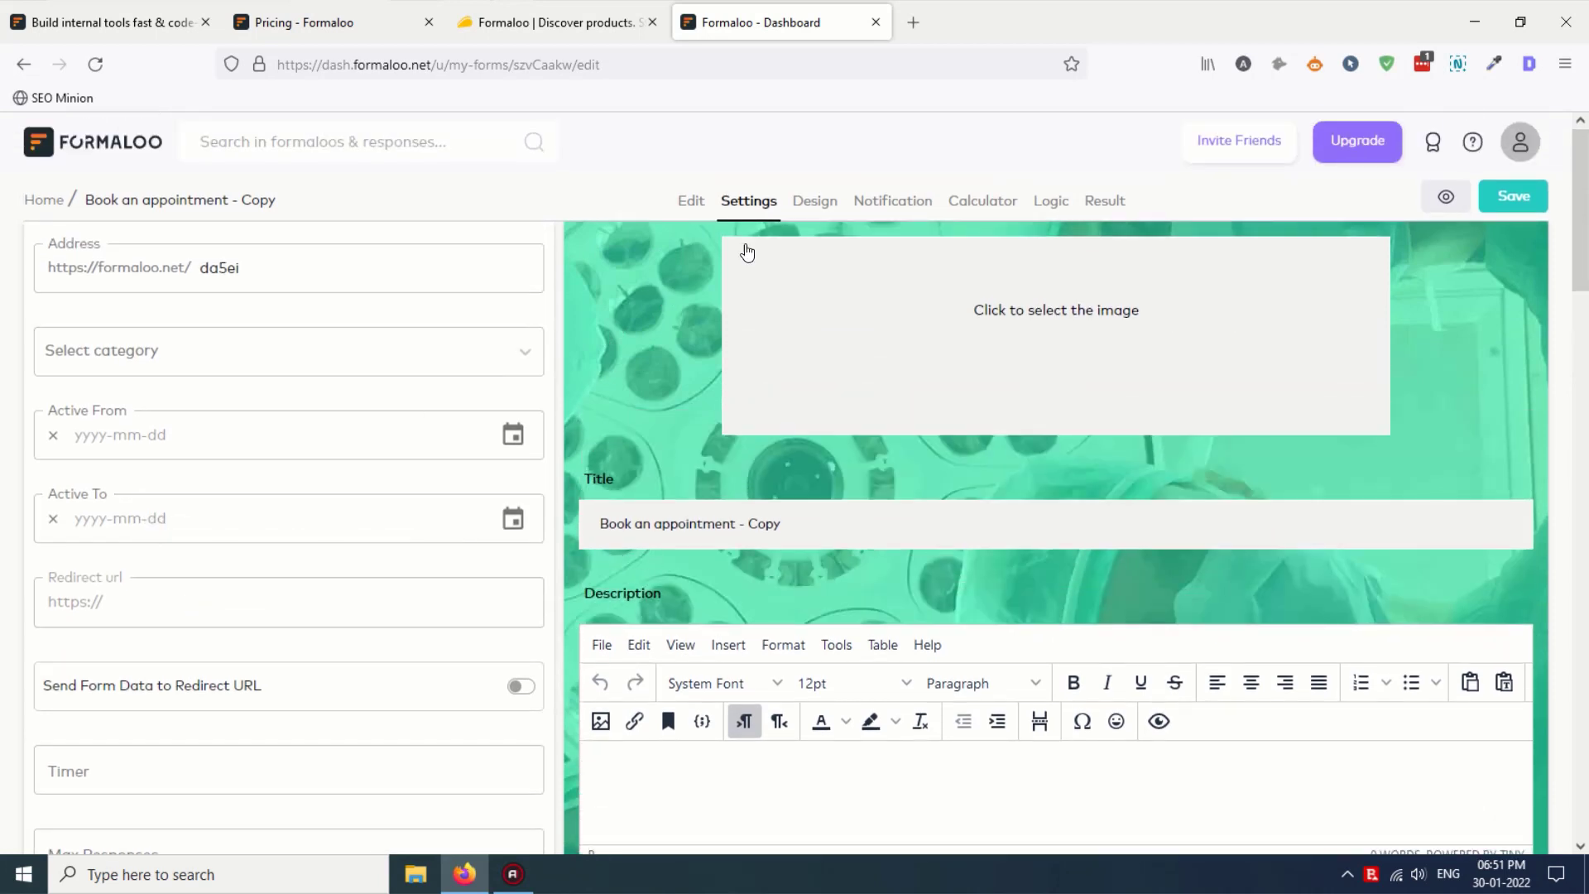
Step: In the form's design settings, try the Single step form type and switch the form to Widget
{"action": "left_click", "coordinate": [814, 202]}
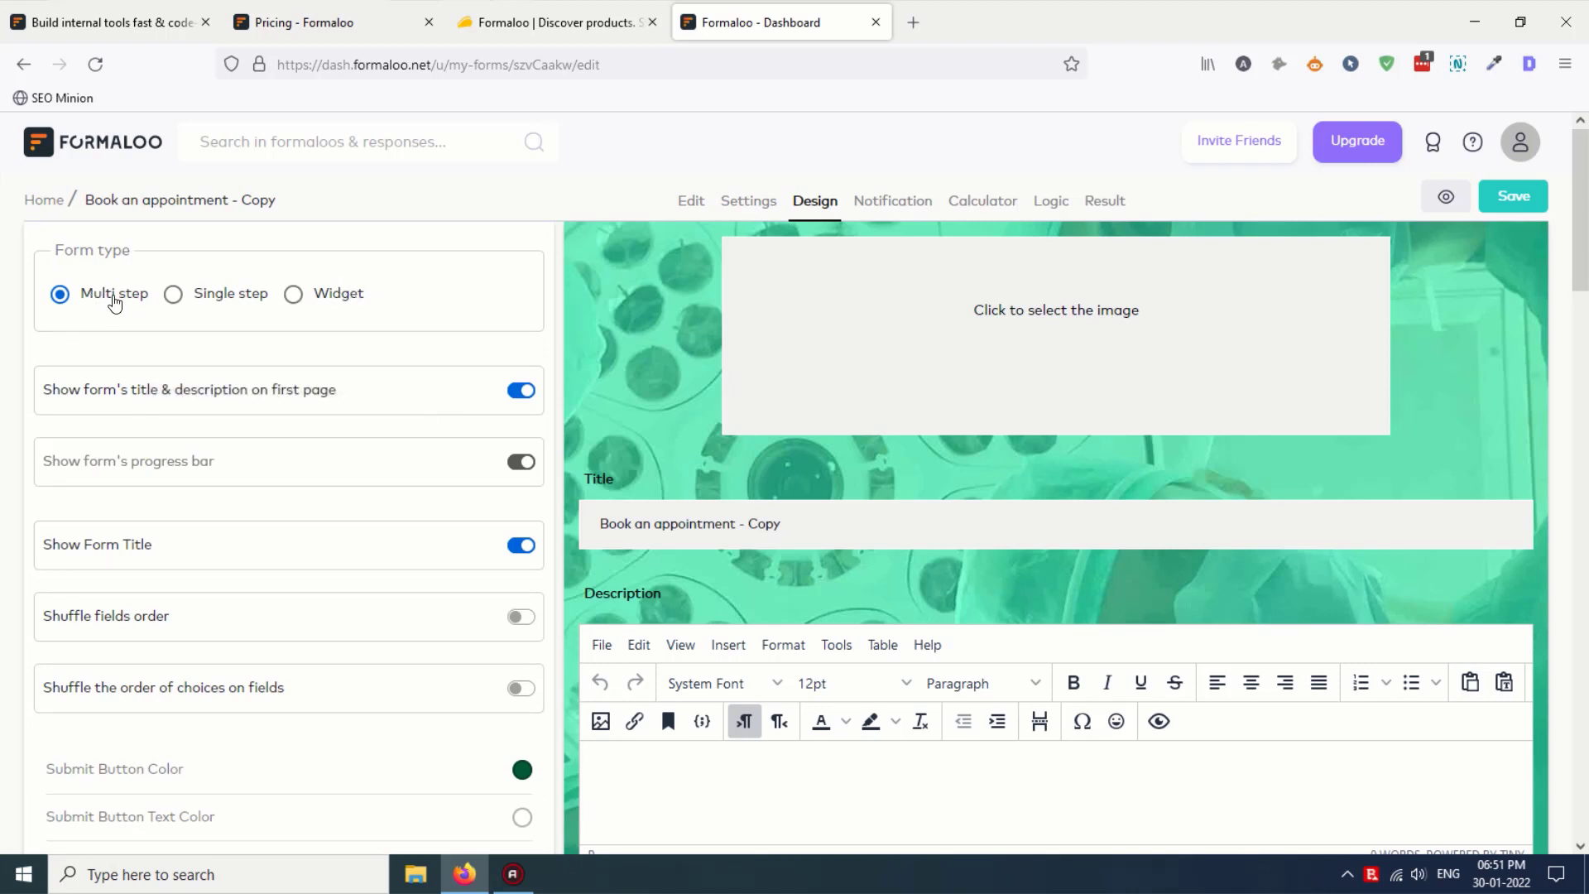
{"action": "left_click", "coordinate": [182, 299]}
{"action": "left_click", "coordinate": [293, 294]}
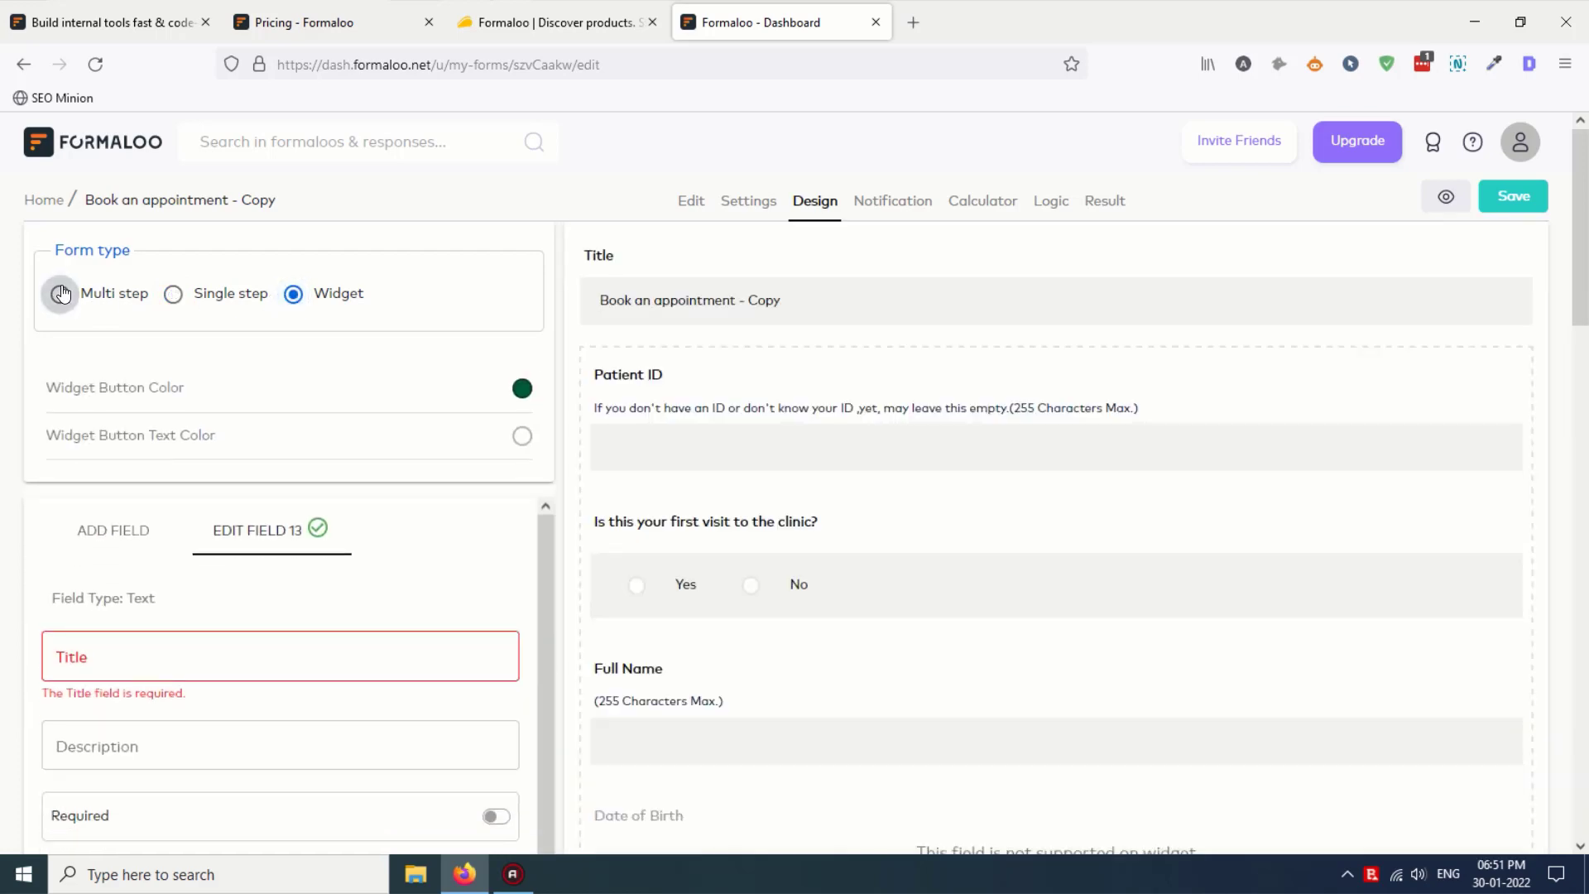
Step: Set the form type to Multi step and review its color, default theme, background image and shadow options
{"action": "left_click", "coordinate": [60, 294]}
{"action": "scroll", "coordinate": [175, 447], "scroll_direction": "down", "scroll_amount": 1}
{"action": "scroll", "coordinate": [175, 447], "scroll_direction": "down", "scroll_amount": 4}
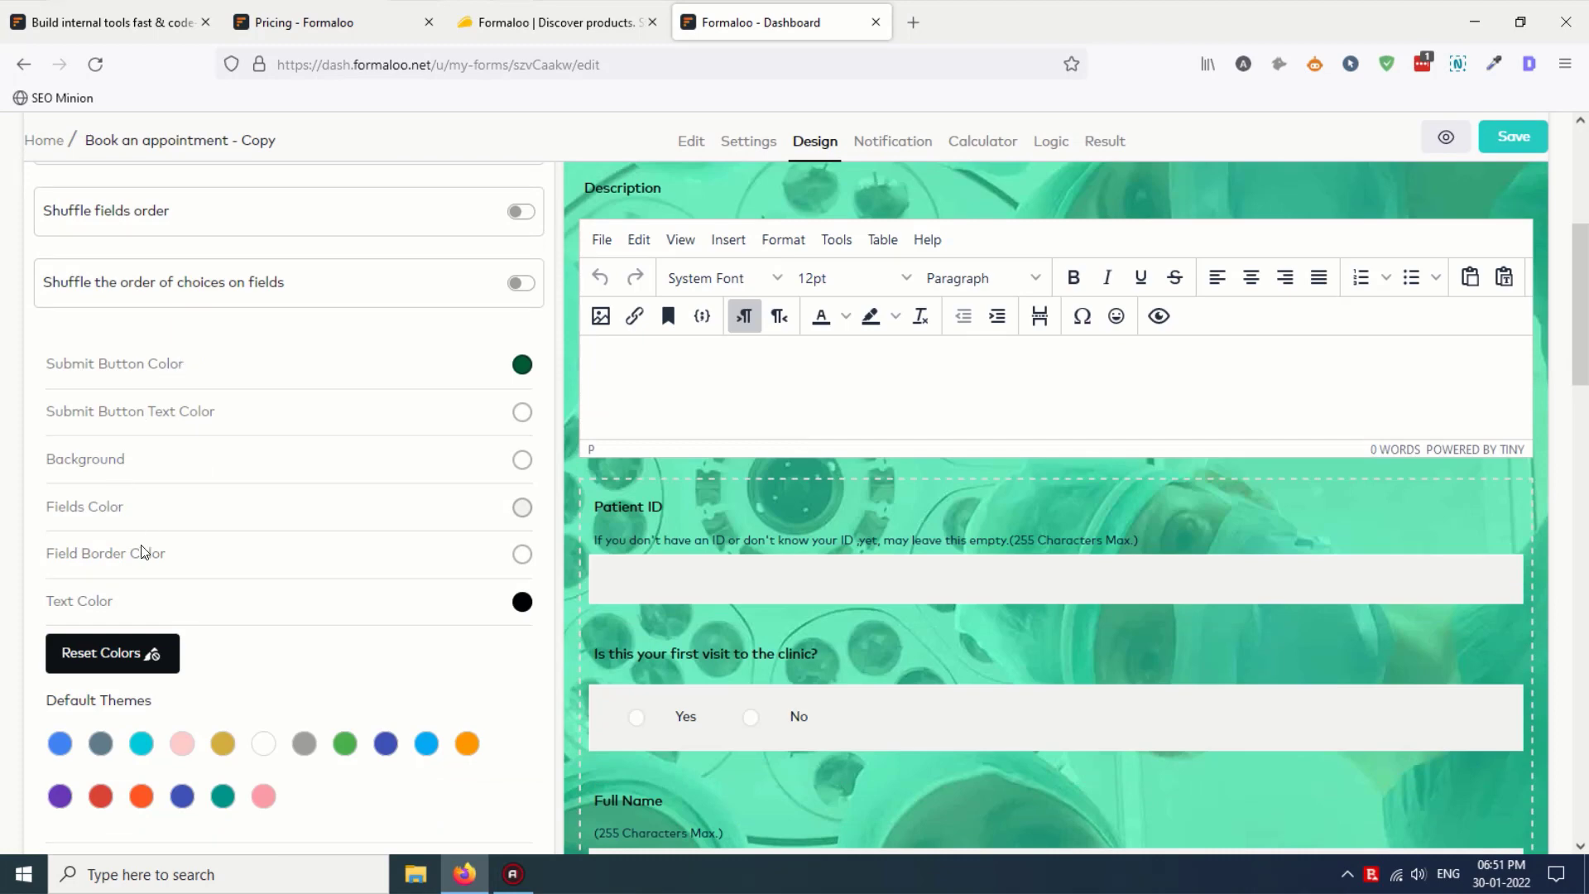
{"action": "scroll", "coordinate": [157, 580], "scroll_direction": "down", "scroll_amount": 2}
{"action": "scroll", "coordinate": [181, 637], "scroll_direction": "down", "scroll_amount": 4}
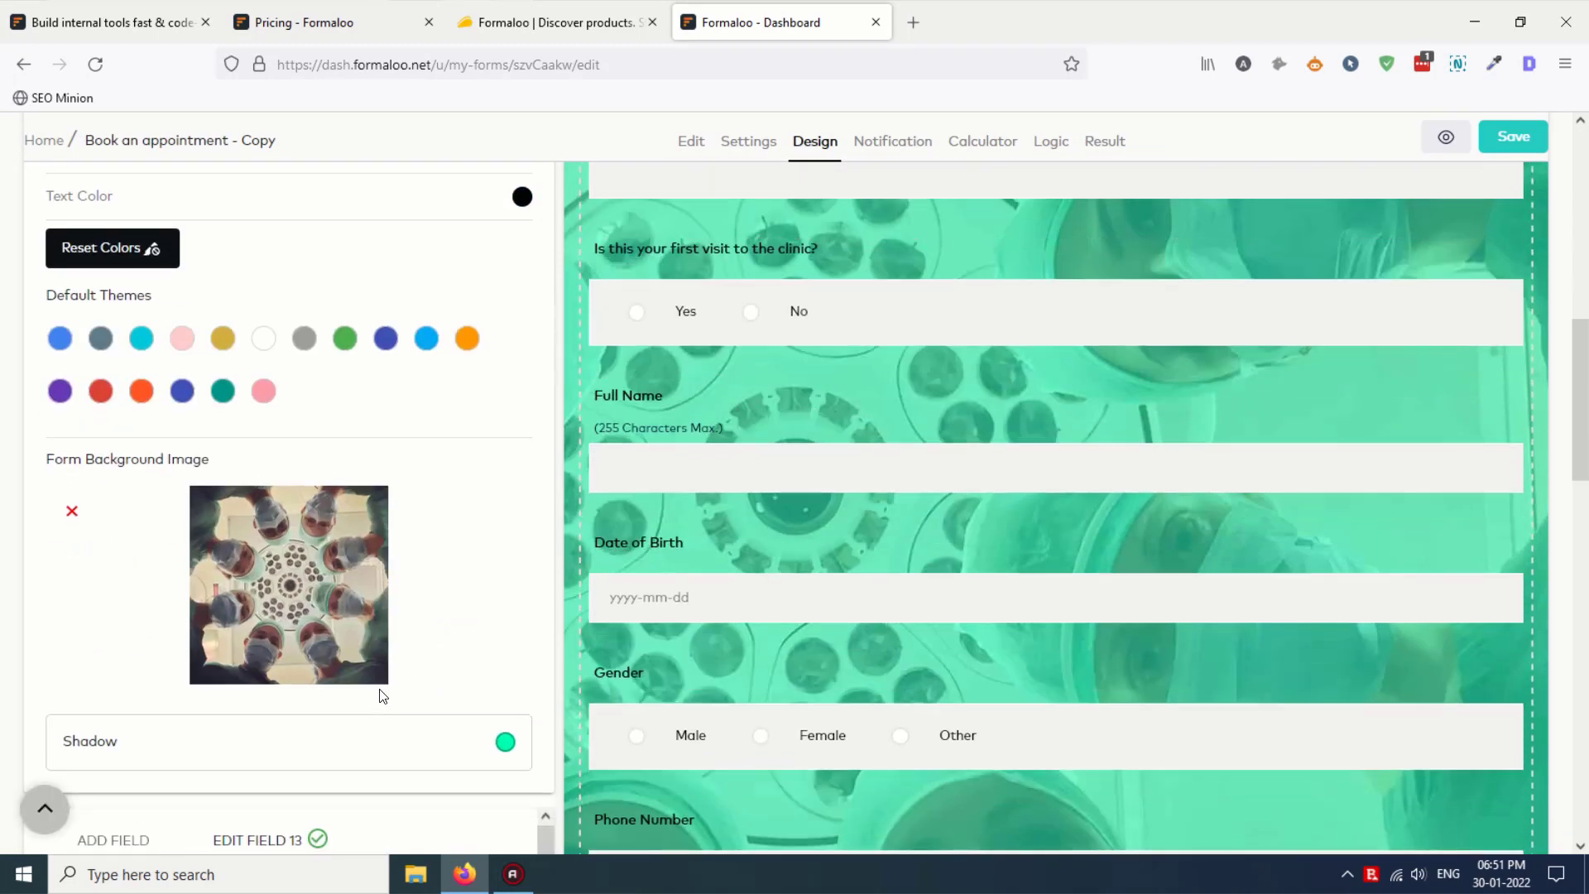
{"action": "scroll", "coordinate": [383, 695], "scroll_direction": "down", "scroll_amount": 4}
{"action": "scroll", "coordinate": [384, 695], "scroll_direction": "down", "scroll_amount": 1}
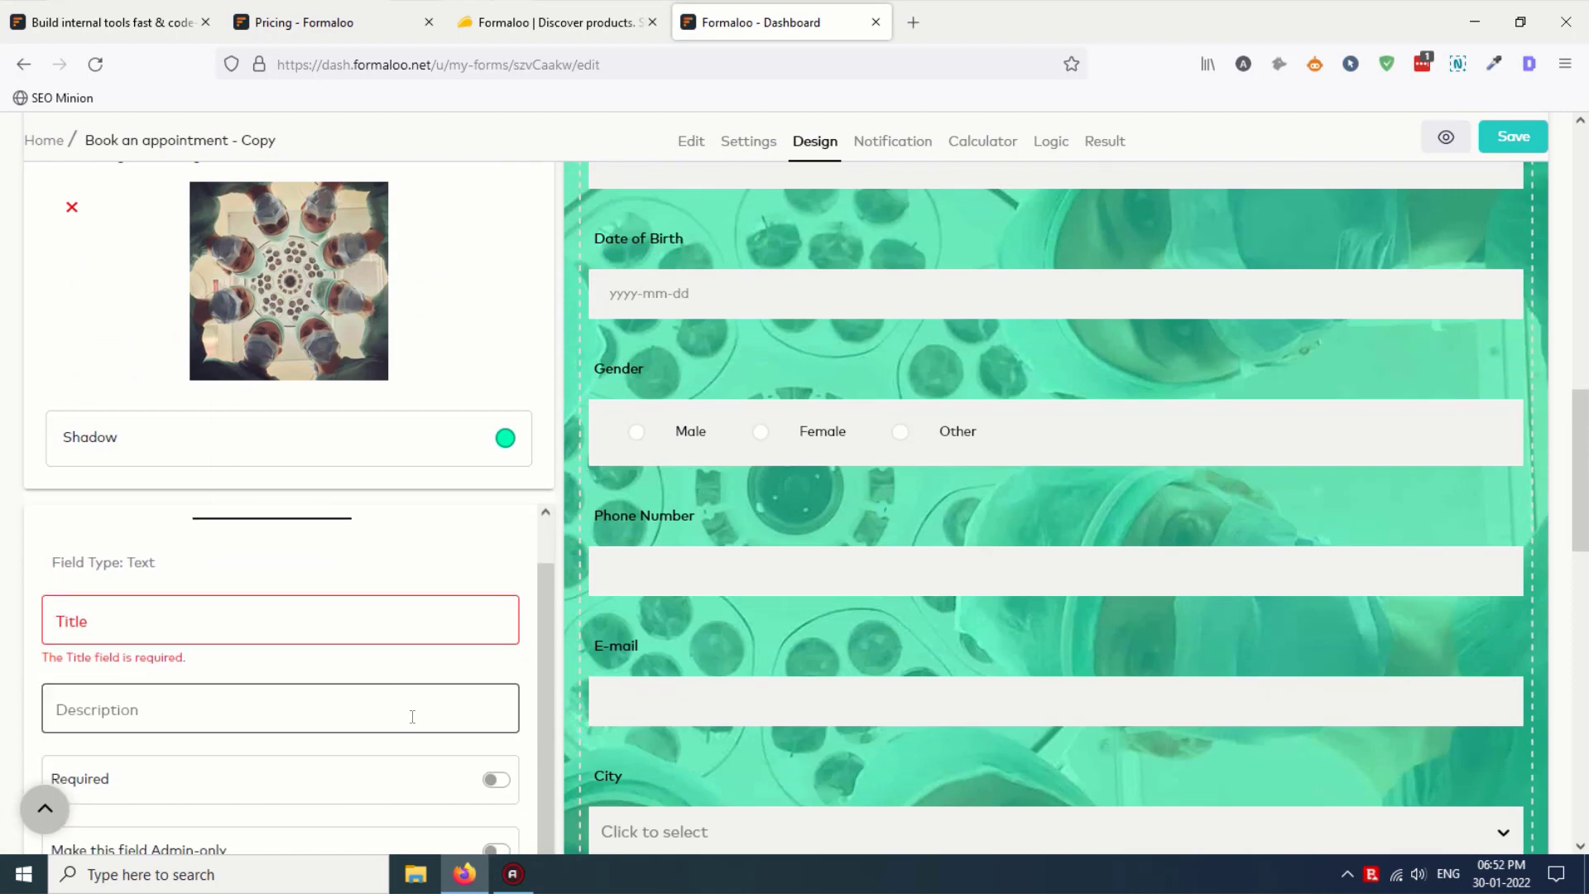
{"action": "scroll", "coordinate": [508, 488], "scroll_direction": "up", "scroll_amount": 4}
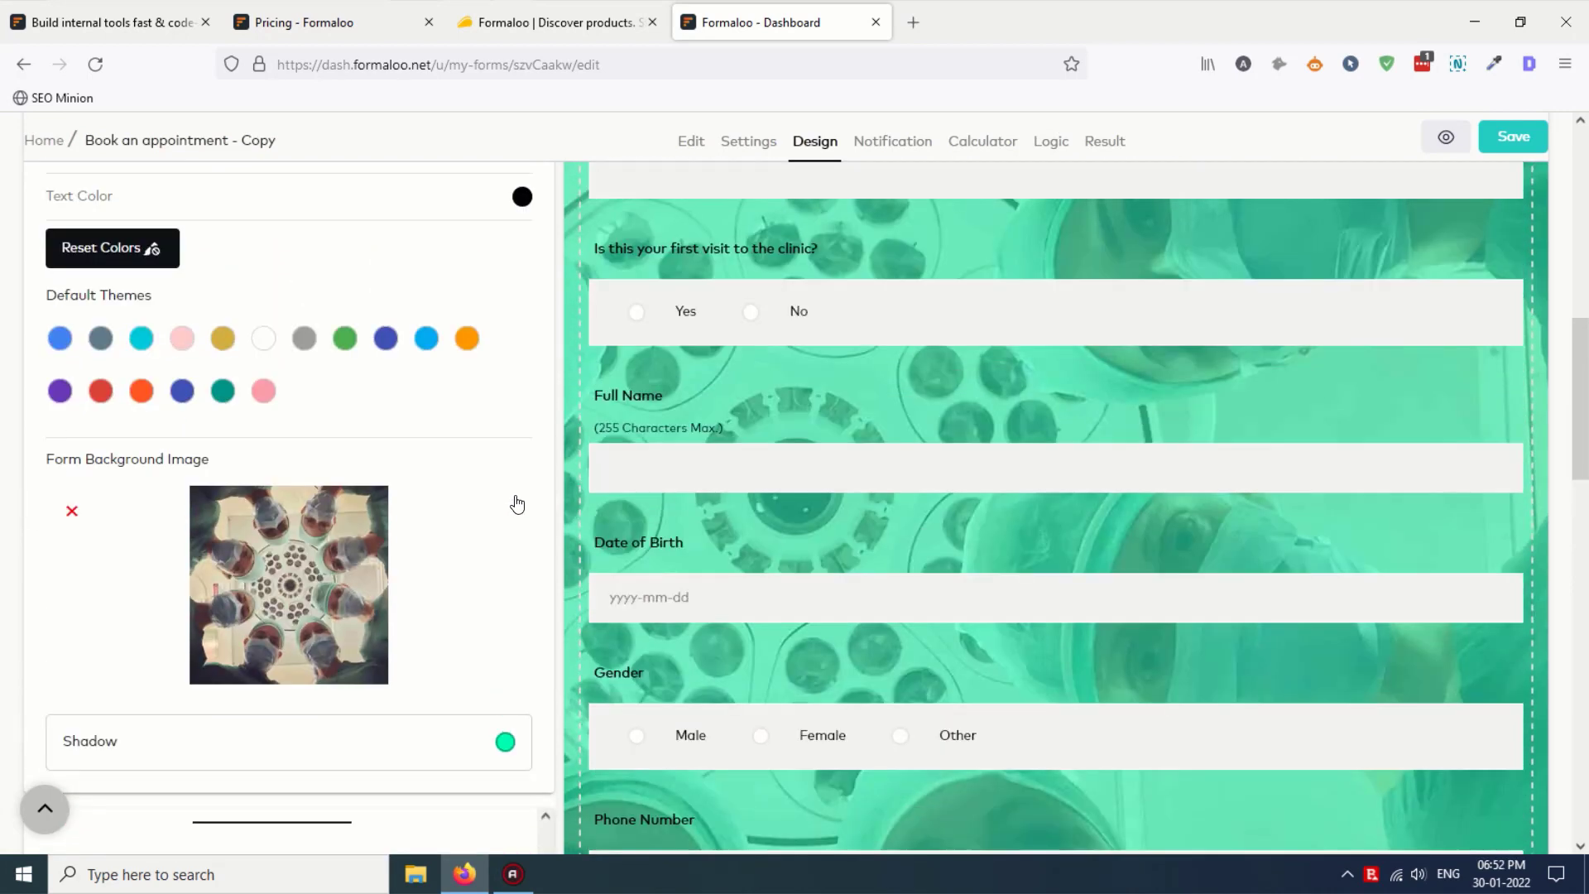
{"action": "scroll", "coordinate": [517, 504], "scroll_direction": "up", "scroll_amount": 15}
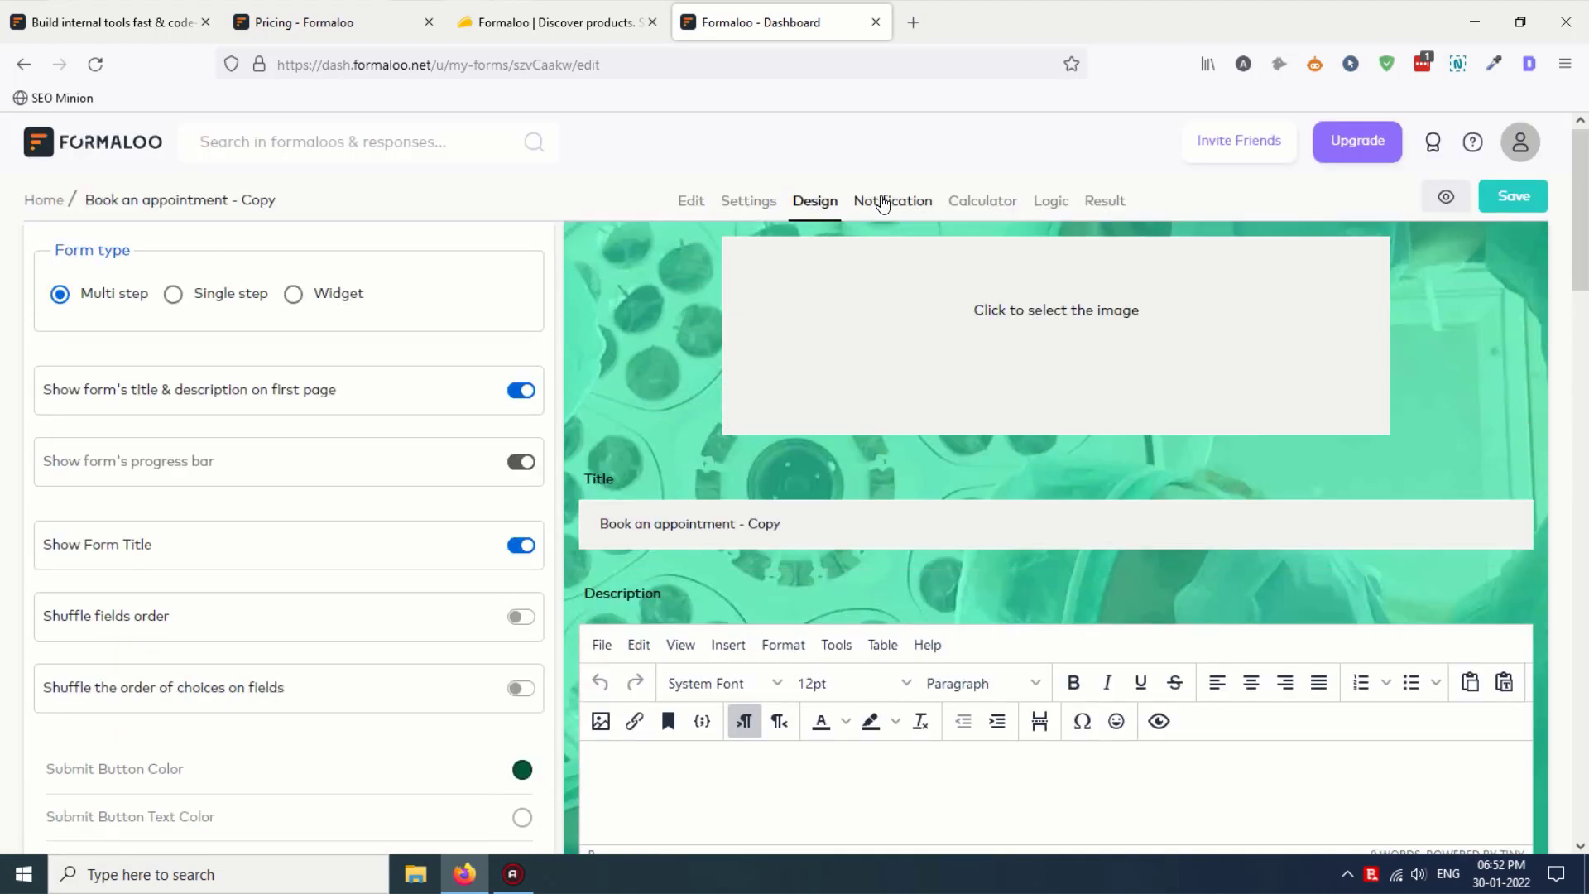
Step: Turn off the notification email for each response in the form's notification settings
{"action": "left_click", "coordinate": [883, 203]}
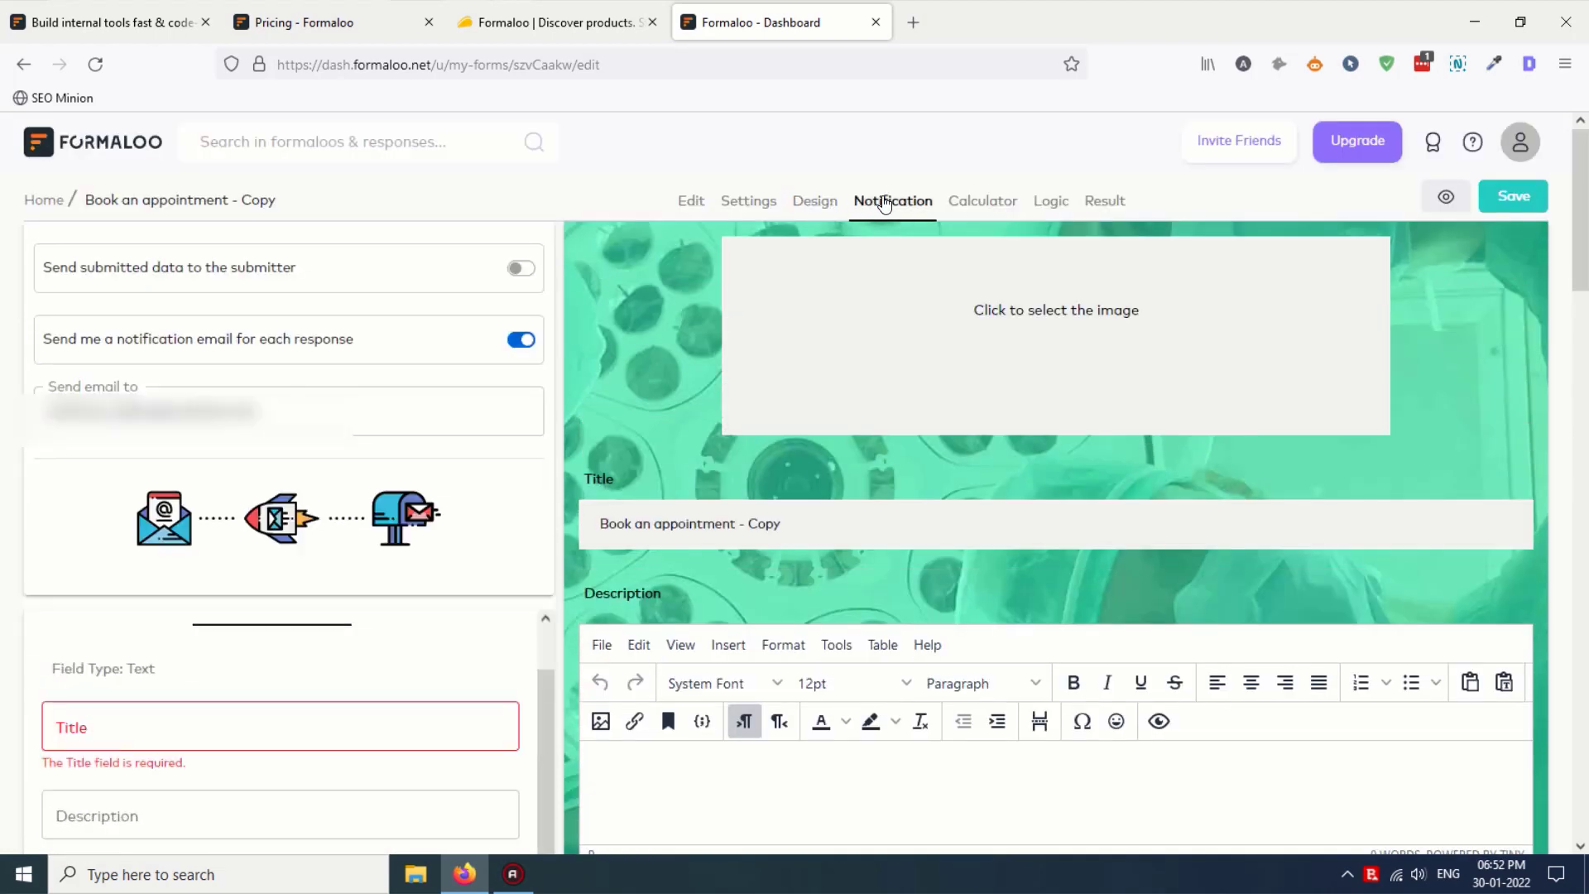
{"action": "left_click", "coordinate": [521, 339]}
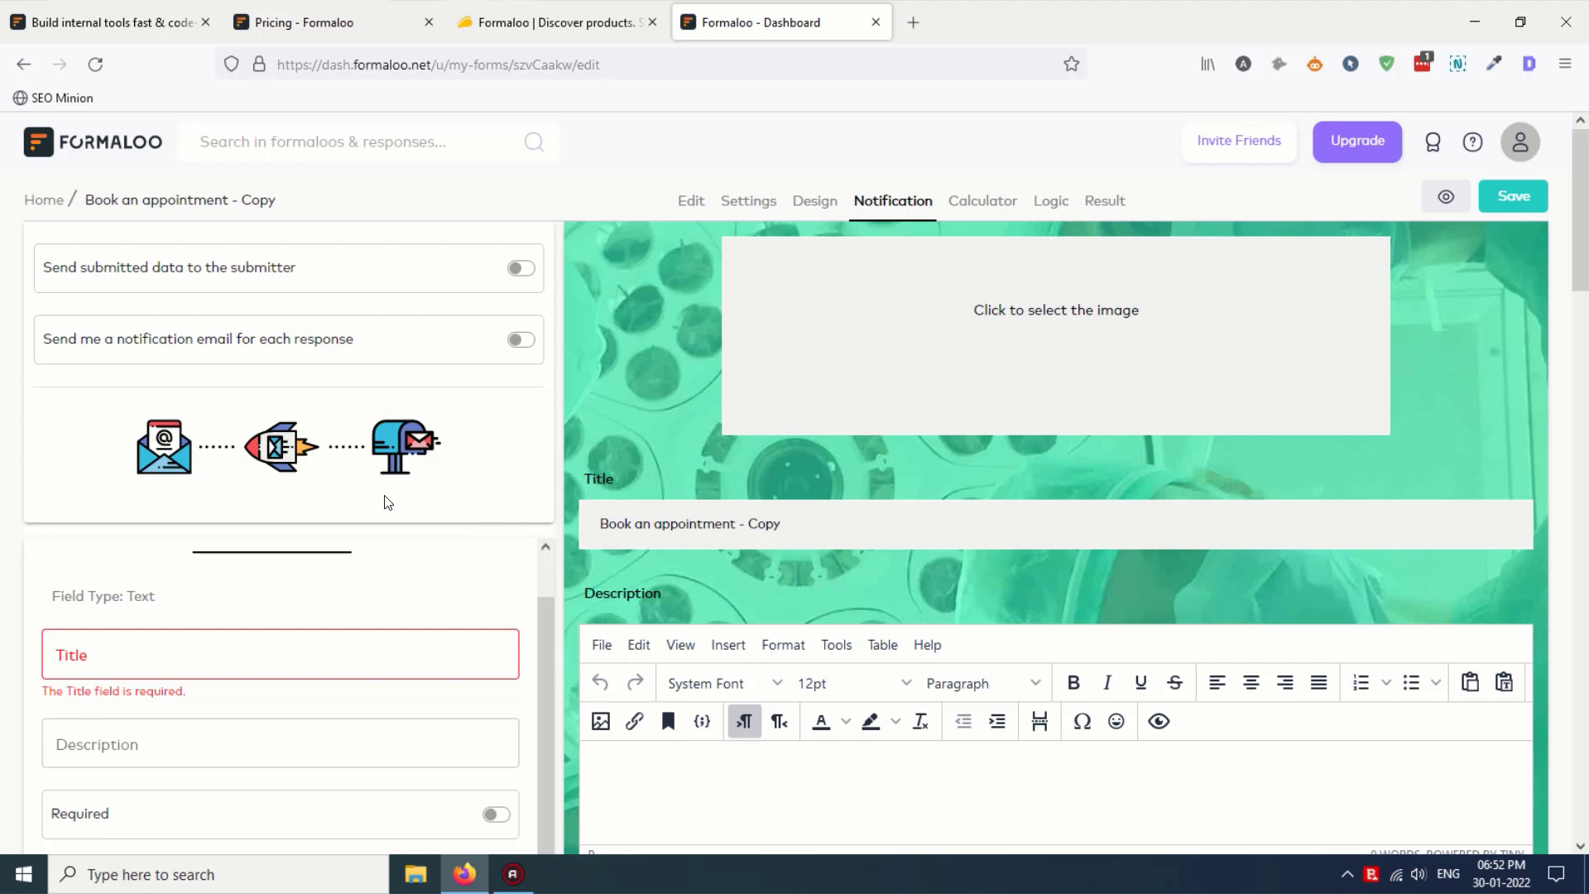
Step: Open the form's calculator, dismiss the introductory tip, and look through the fields available for calculation
{"action": "left_click", "coordinate": [995, 213]}
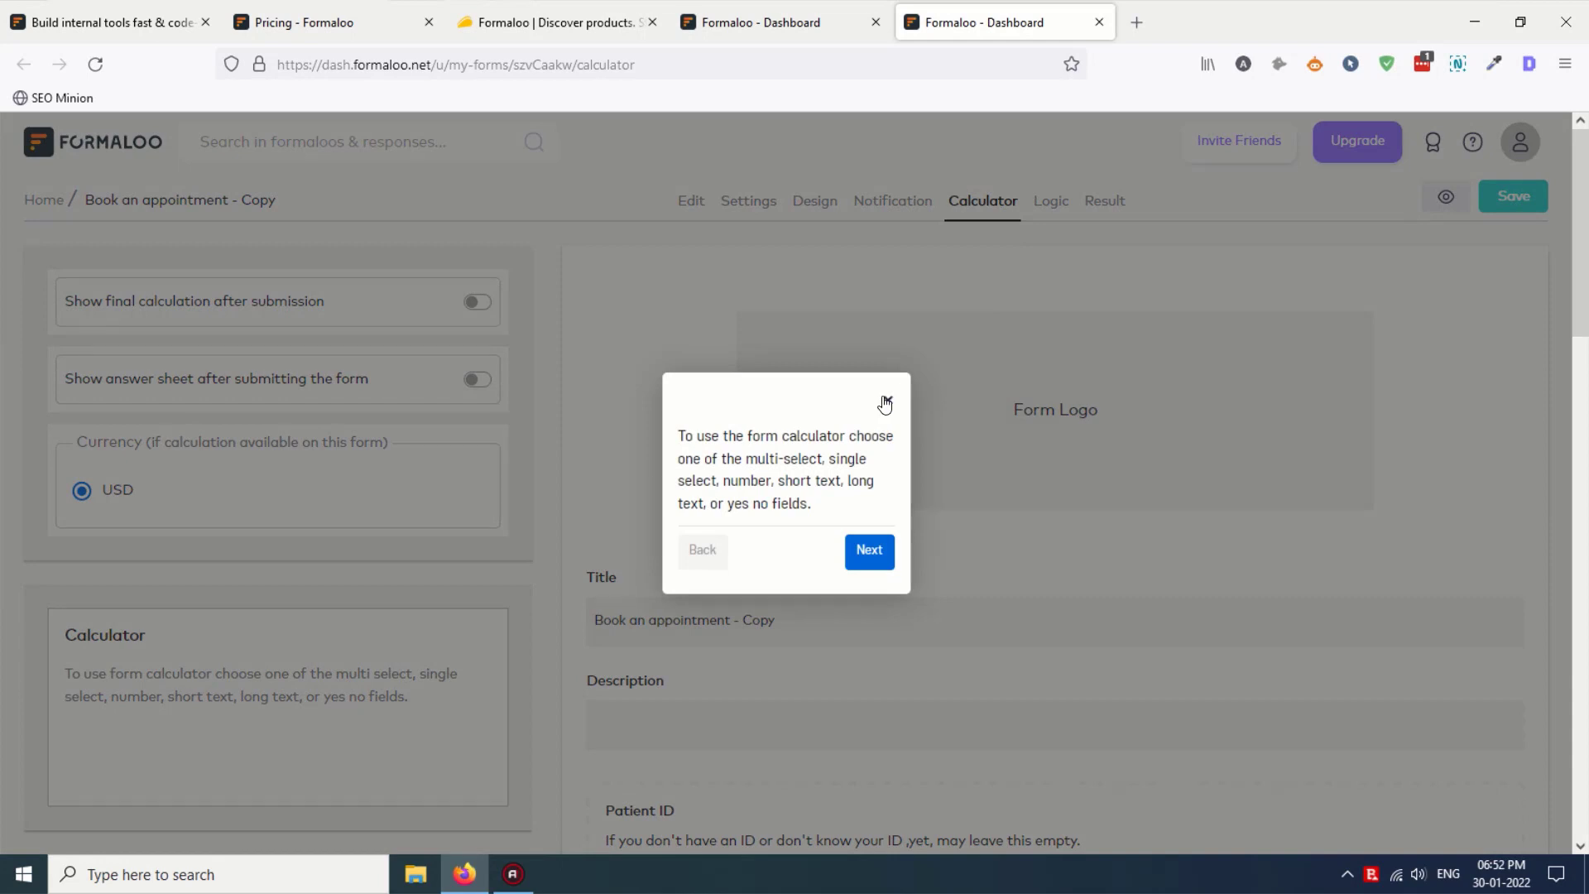
{"action": "left_click", "coordinate": [885, 404]}
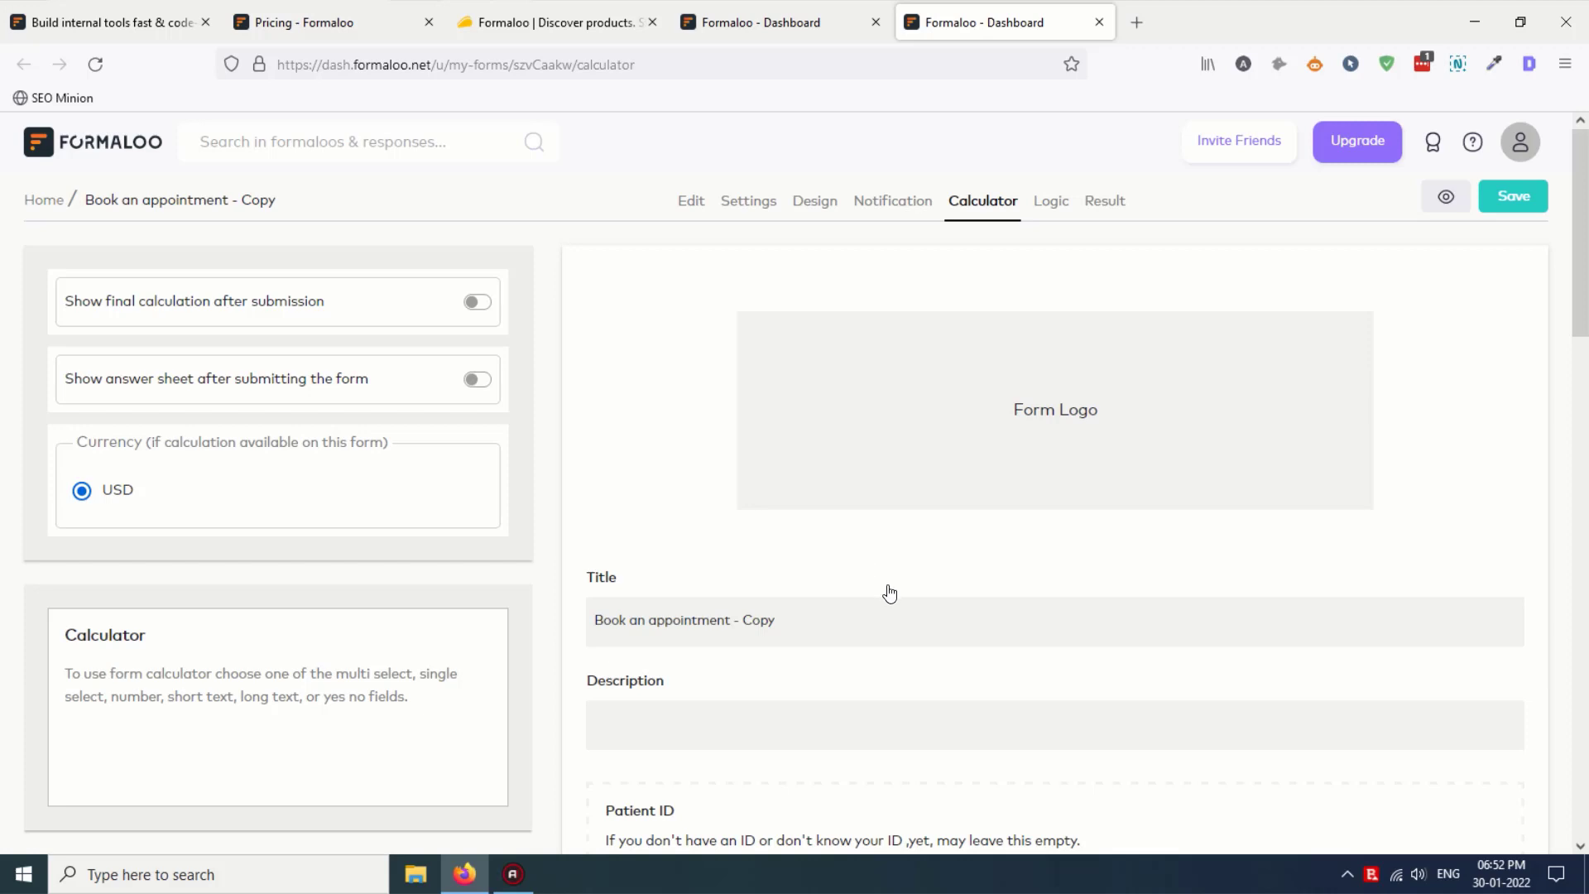
{"action": "scroll", "coordinate": [889, 594], "scroll_direction": "down", "scroll_amount": 10}
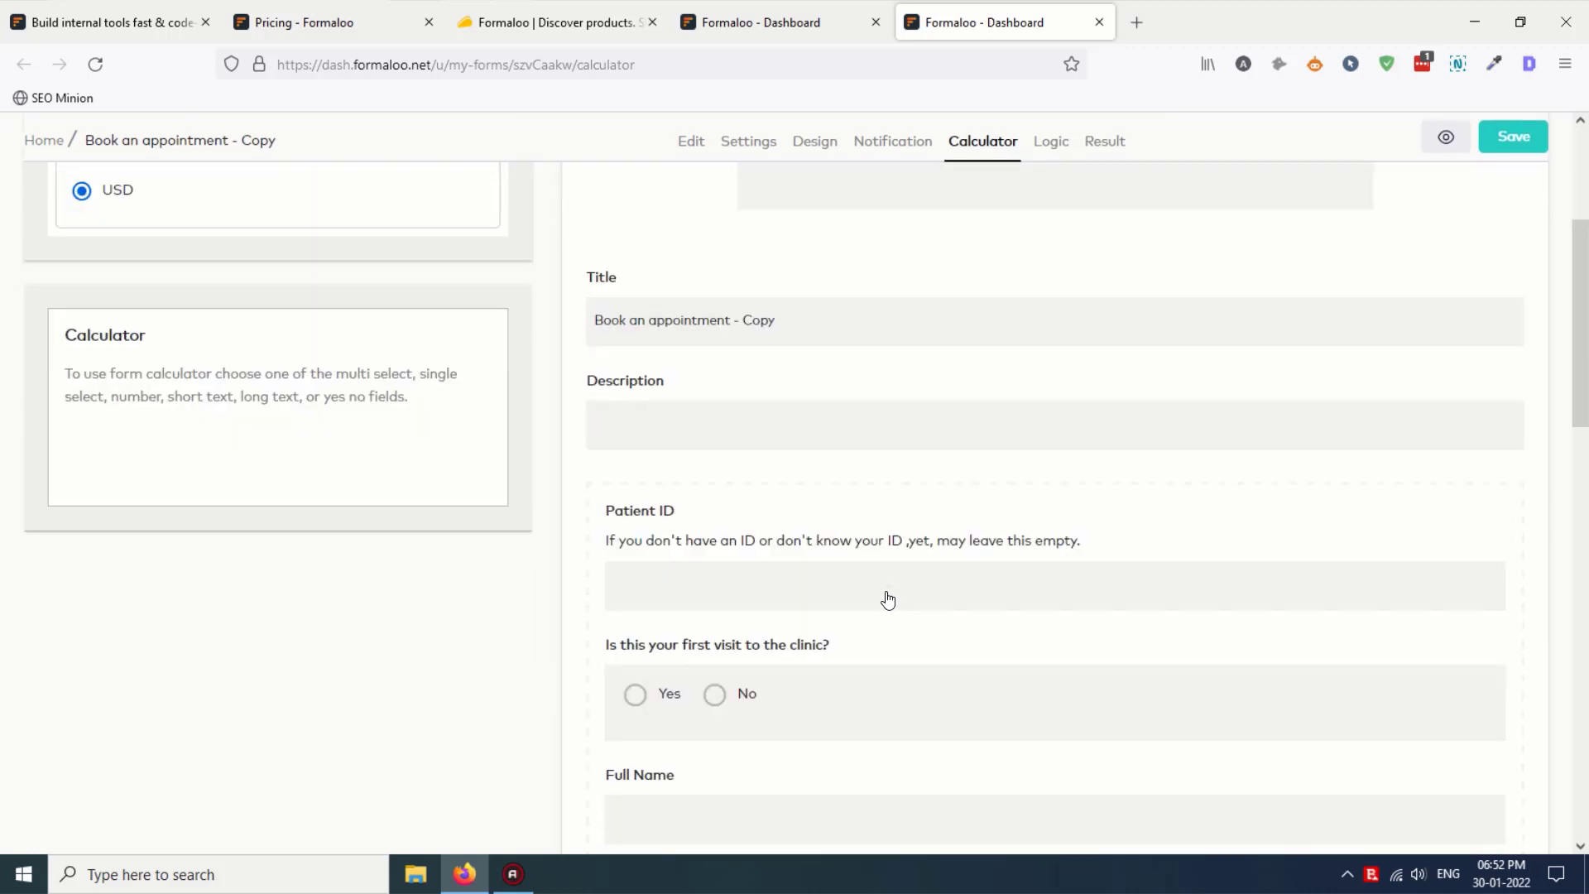
{"action": "scroll", "coordinate": [888, 602], "scroll_direction": "down", "scroll_amount": 7}
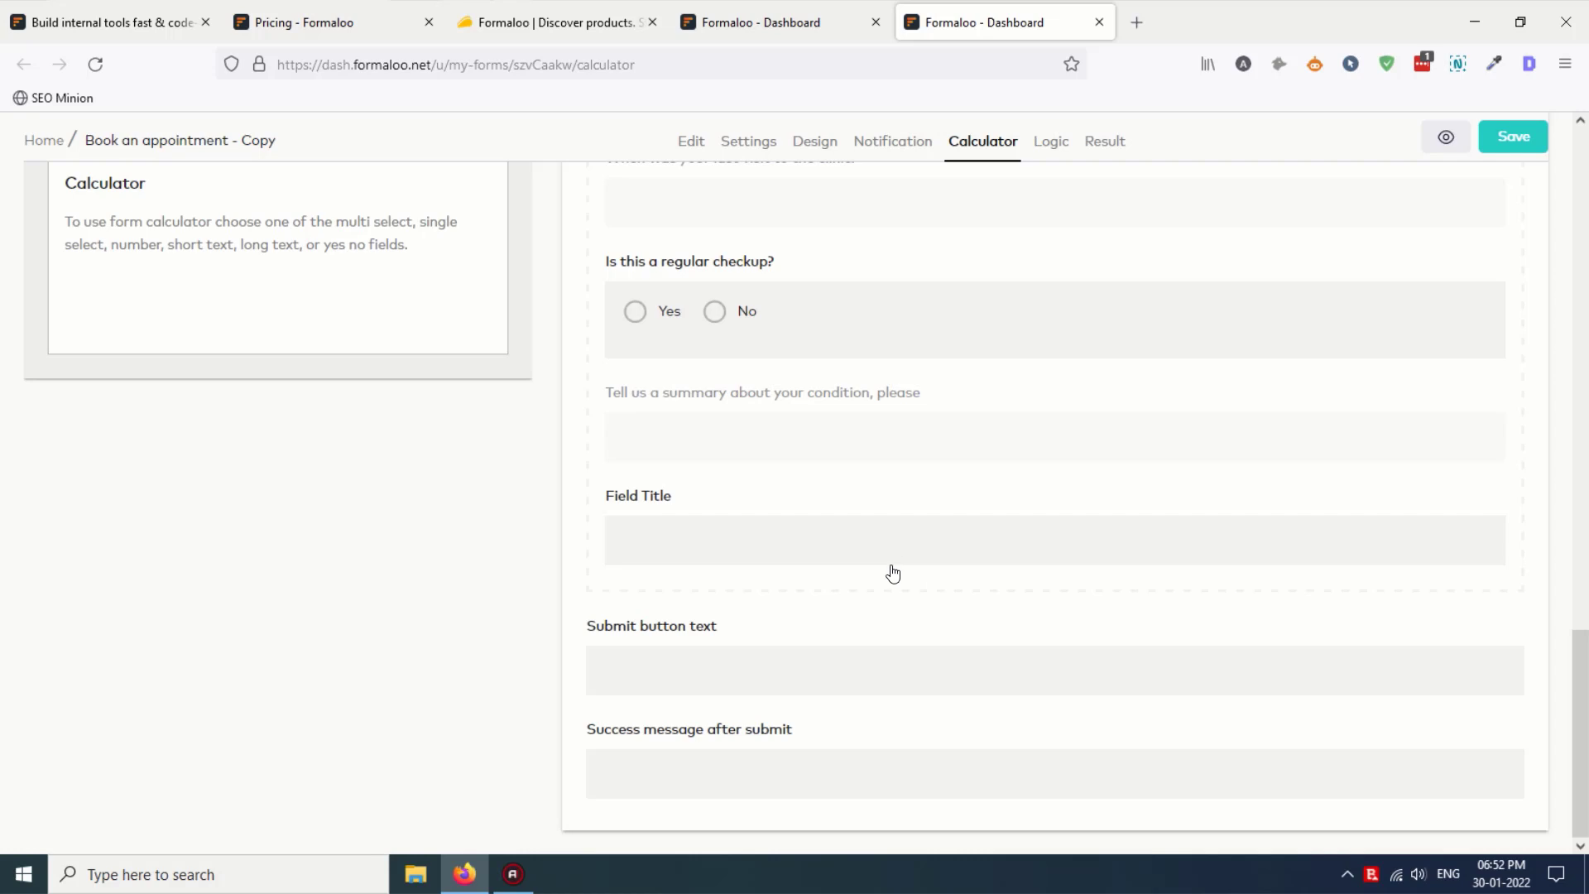
{"action": "scroll", "coordinate": [892, 578], "scroll_direction": "up", "scroll_amount": 9}
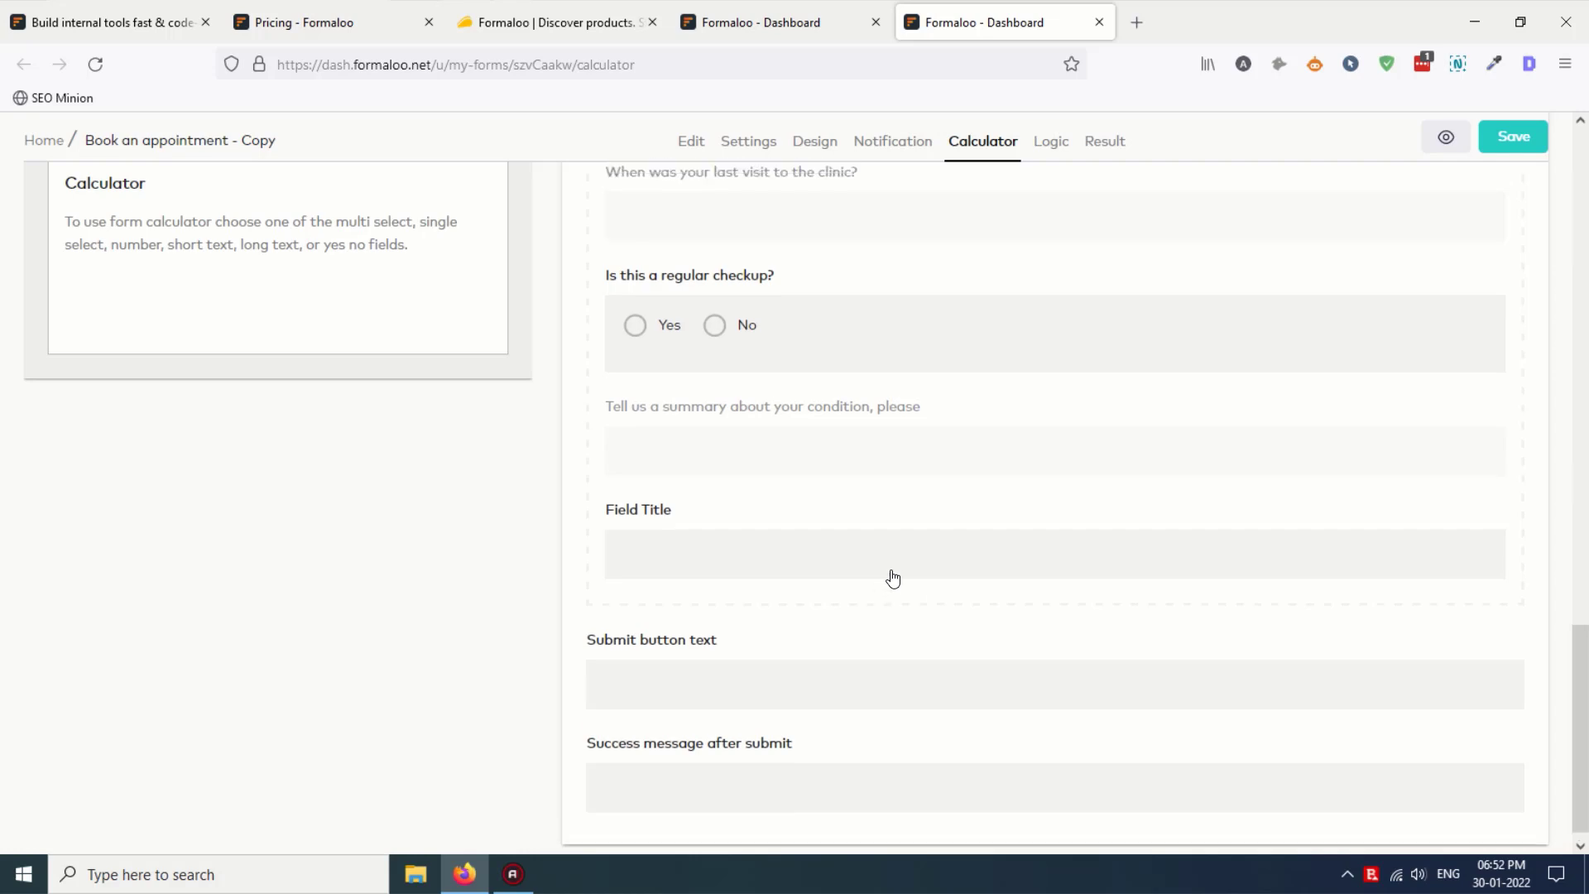
Step: Examine the form's logic flowchart up close and try moving the Date of Birth node out of line and back
{"action": "left_click", "coordinate": [1042, 149]}
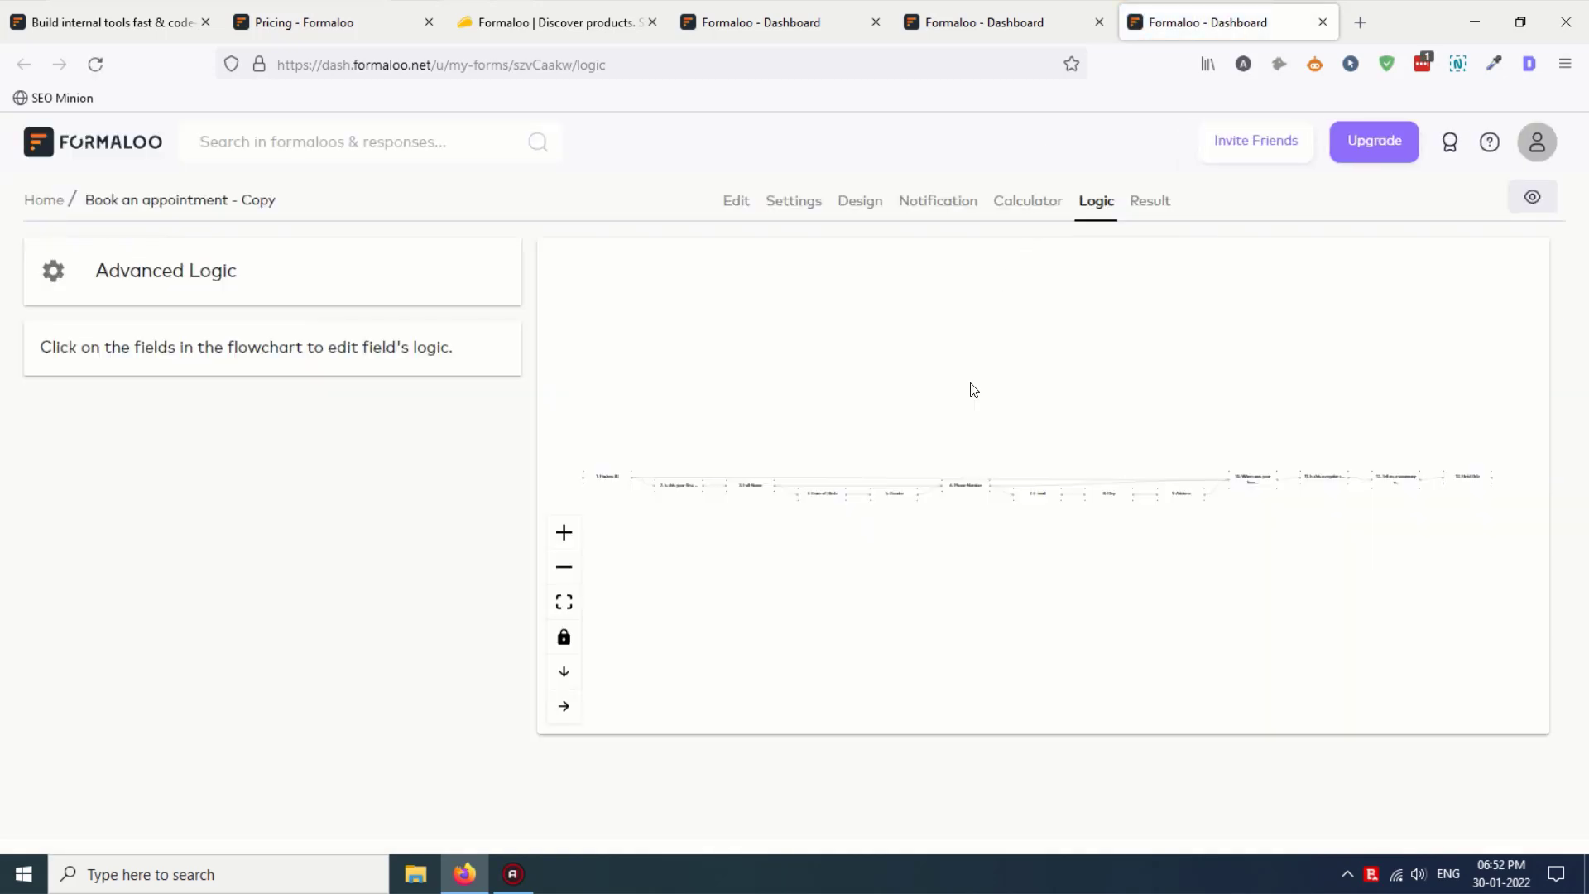
{"action": "scroll", "coordinate": [944, 434], "scroll_direction": "up", "scroll_amount": 2}
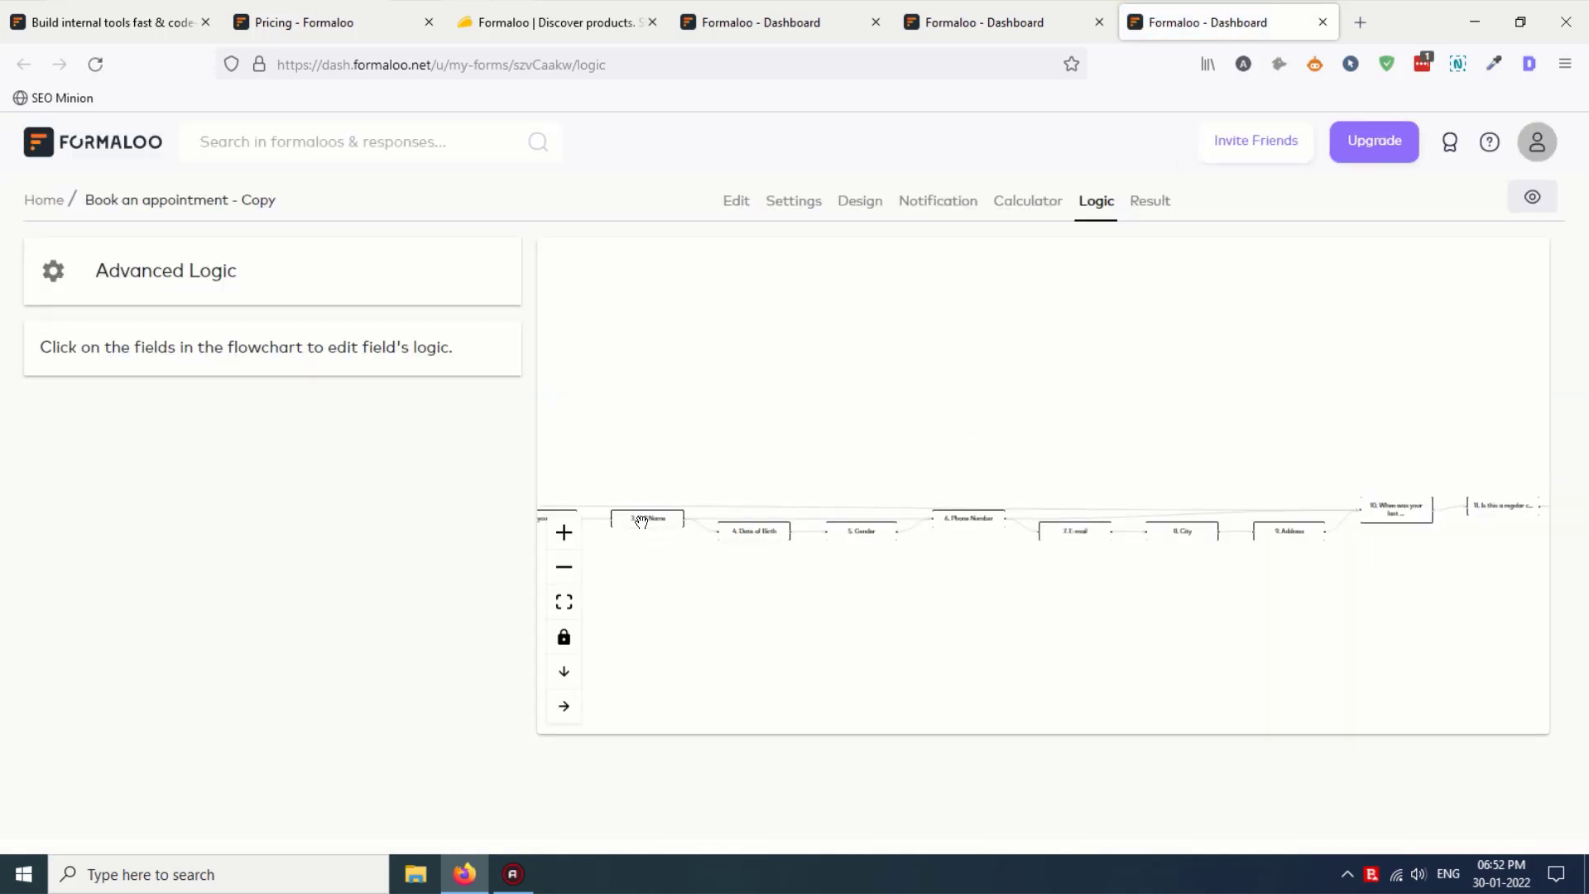
{"action": "mouse_move", "coordinate": [637, 518]}
{"action": "left_mouse_down"}
{"action": "mouse_move", "coordinate": [680, 520]}
{"action": "mouse_move", "coordinate": [645, 530]}
{"action": "left_mouse_up"}
{"action": "left_click", "coordinate": [563, 532]}
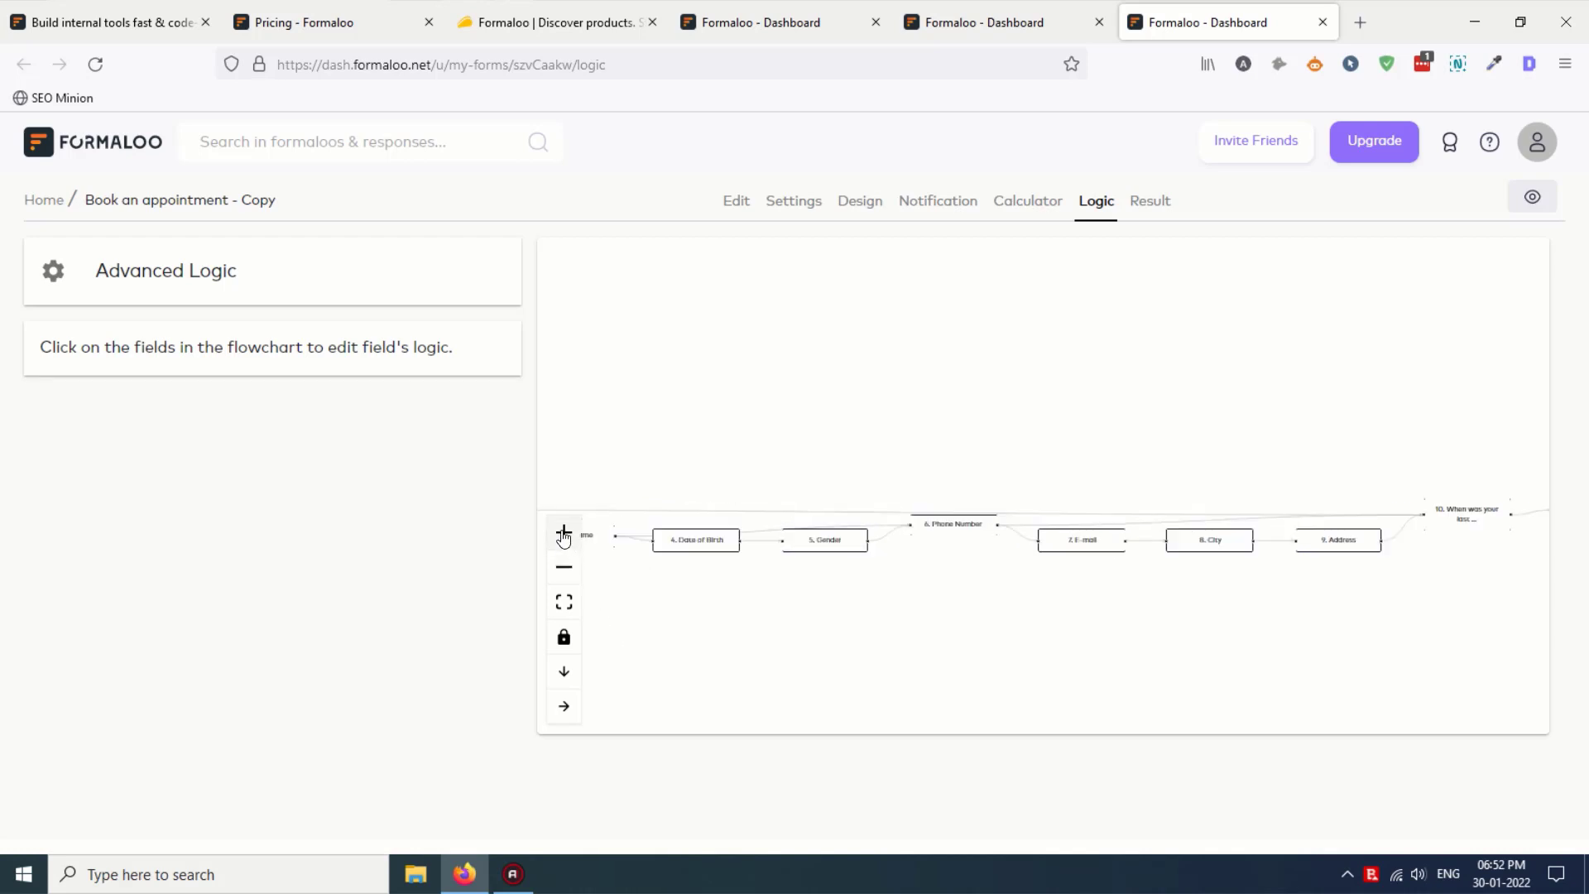
{"action": "left_click", "coordinate": [564, 532]}
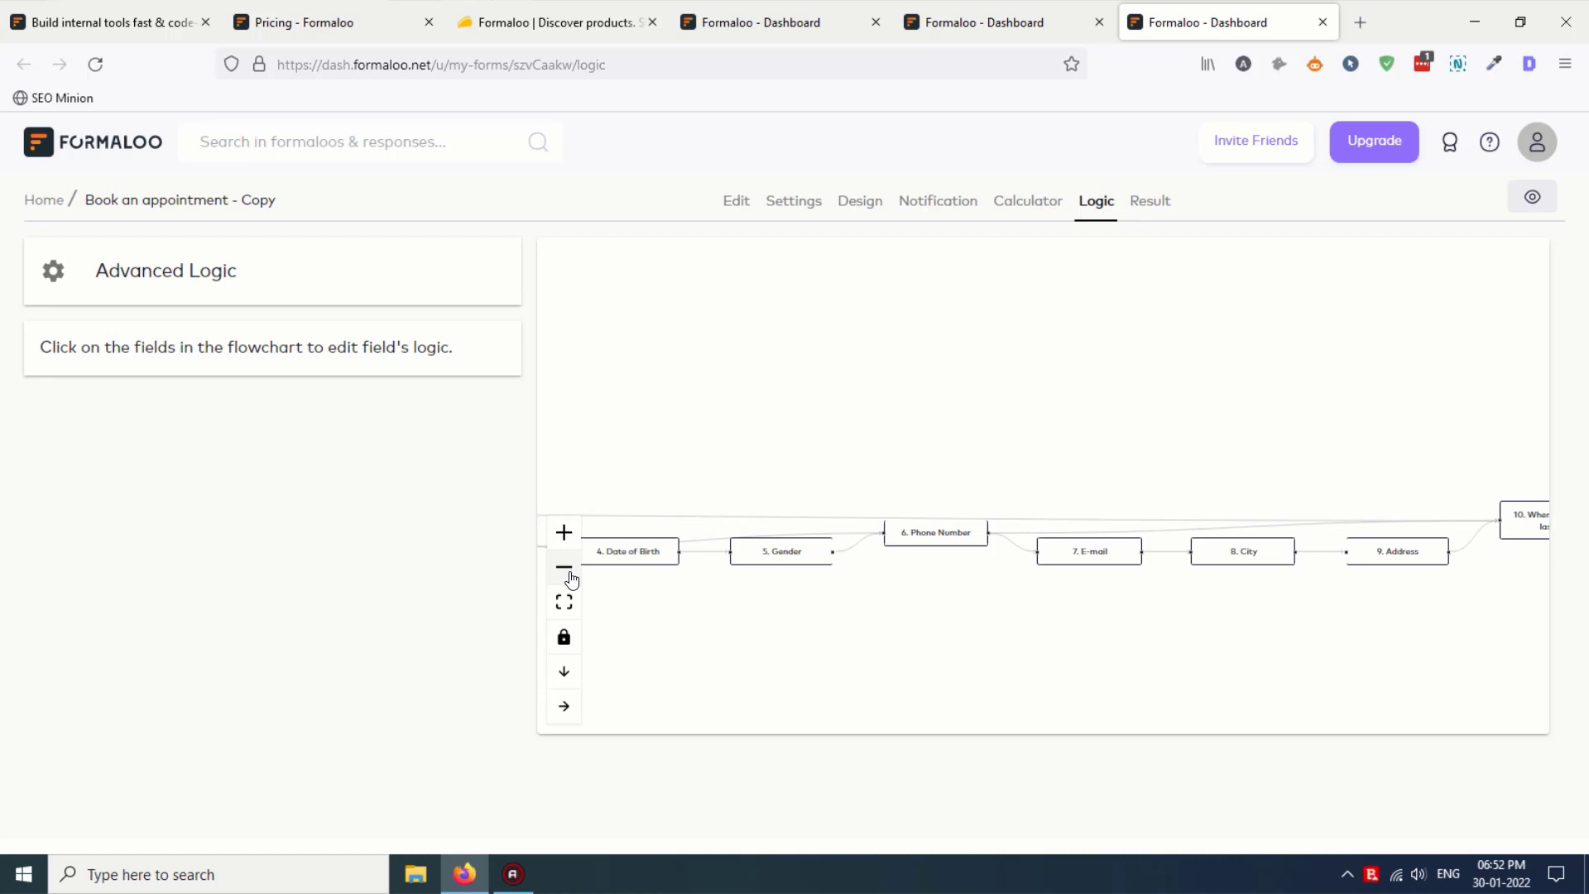
{"action": "left_click_drag", "start_coordinate": [613, 542], "coordinate": [635, 496]}
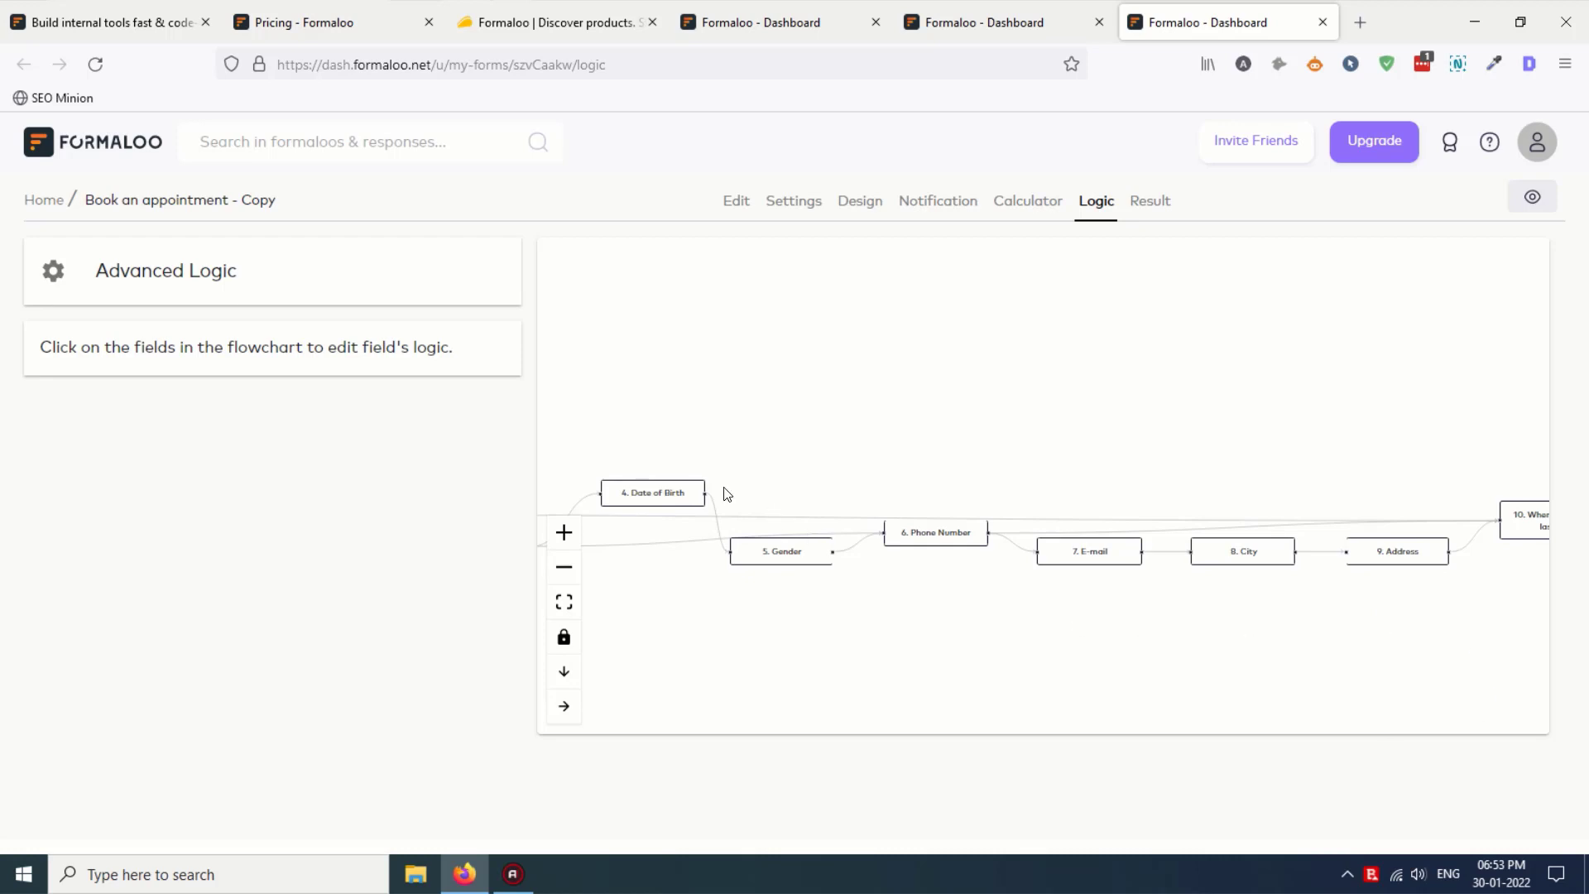
{"action": "left_click_drag", "start_coordinate": [684, 487], "coordinate": [690, 540]}
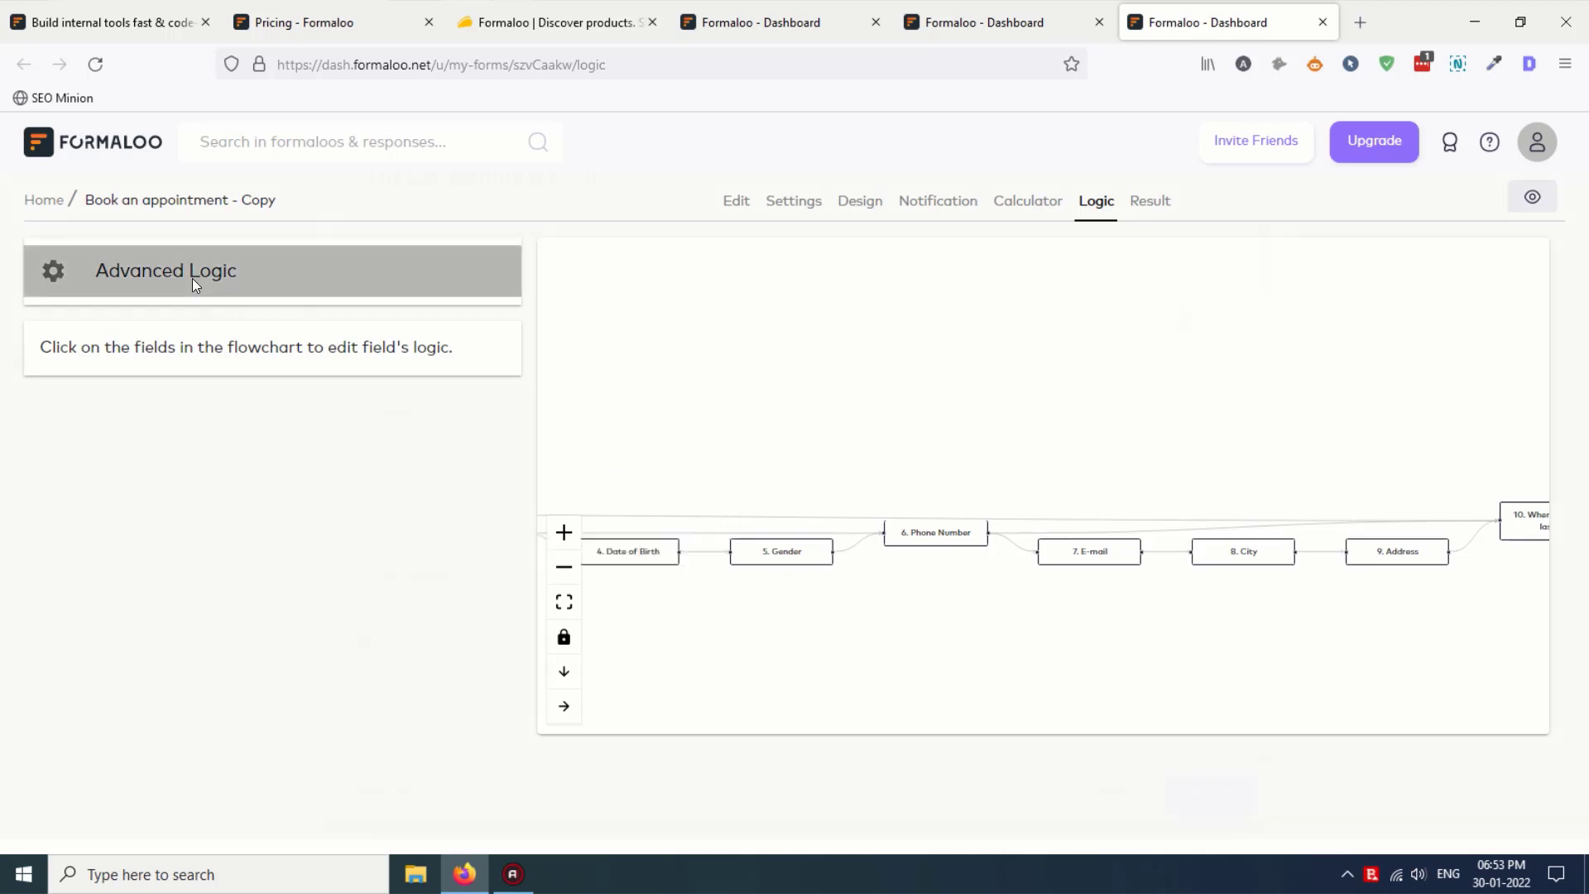
Step: Examine the advanced logic conditions for the Patient ID, first visit and Full Name fields, and close them without saving
{"action": "left_click", "coordinate": [194, 285]}
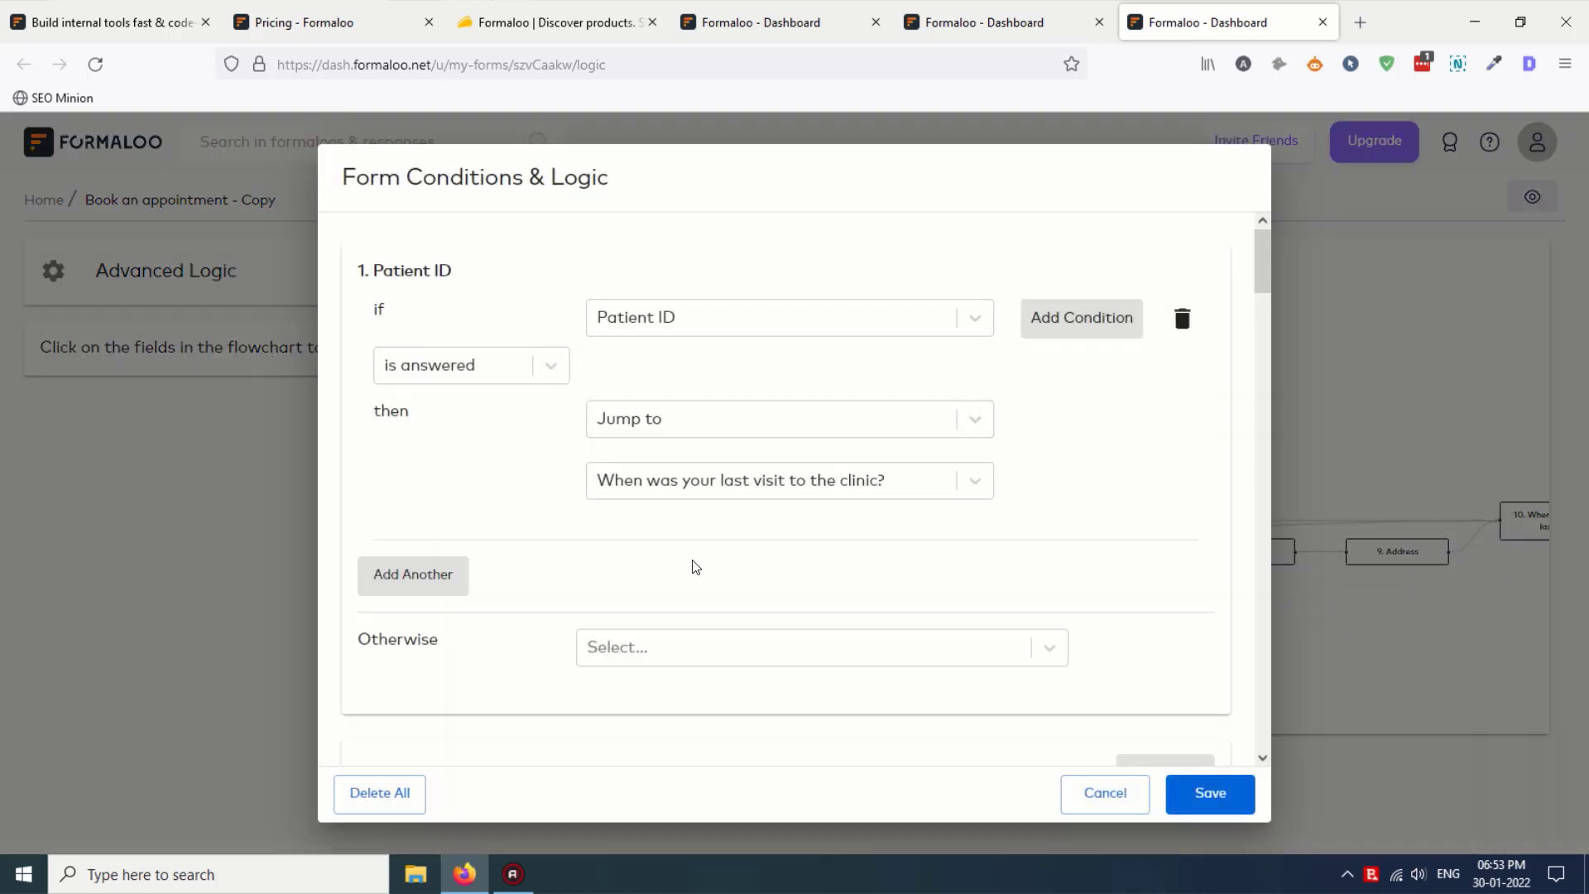
{"action": "scroll", "coordinate": [410, 399], "scroll_direction": "down", "scroll_amount": 5}
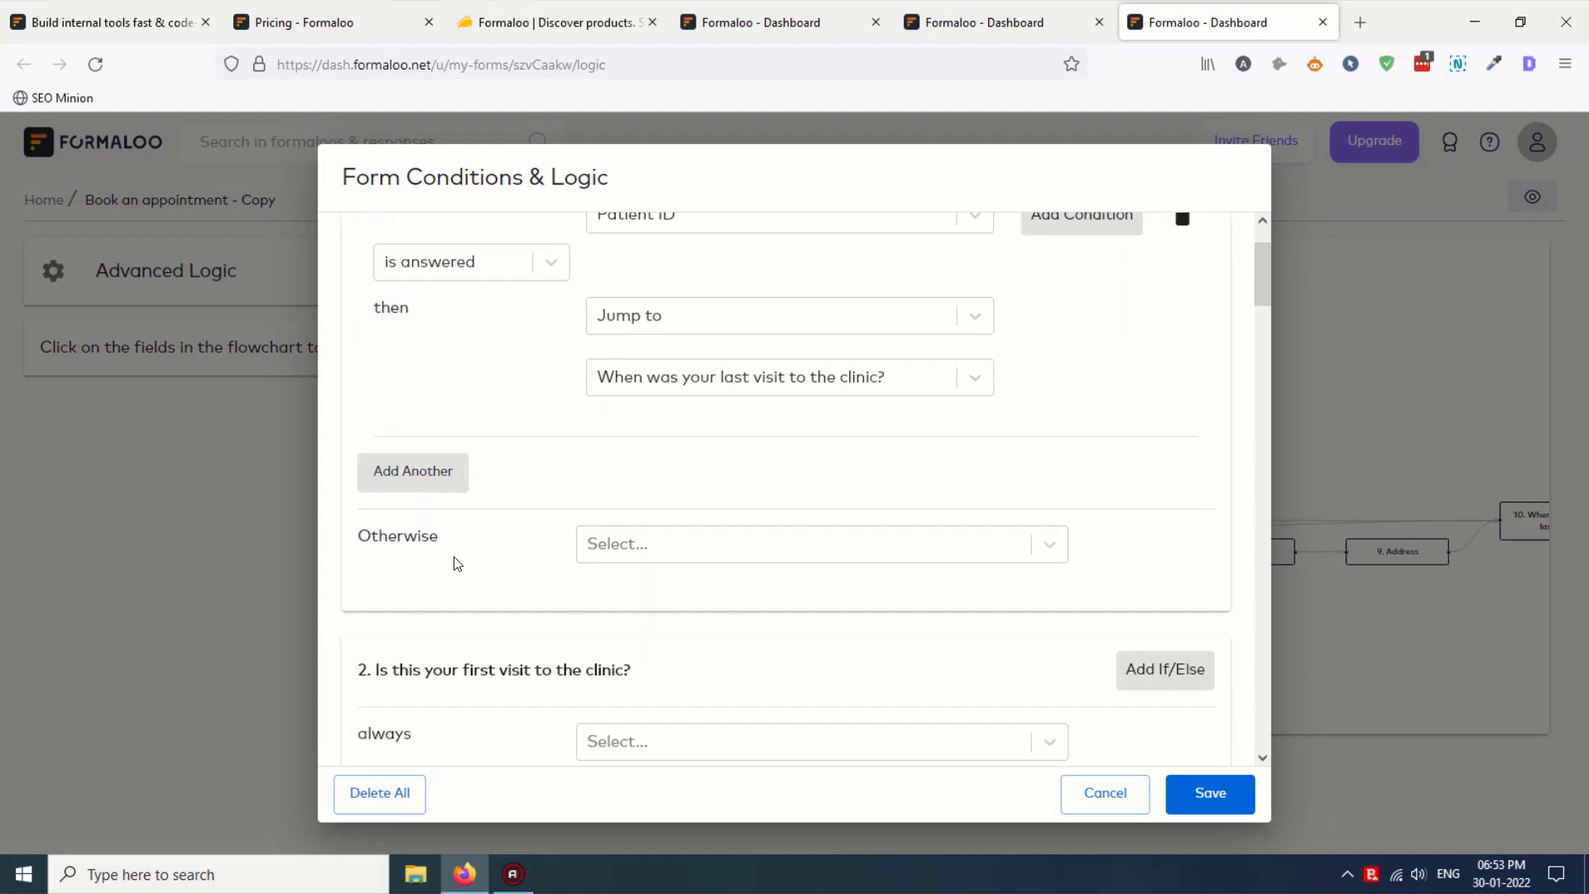
{"action": "scroll", "coordinate": [456, 620], "scroll_direction": "down", "scroll_amount": 5}
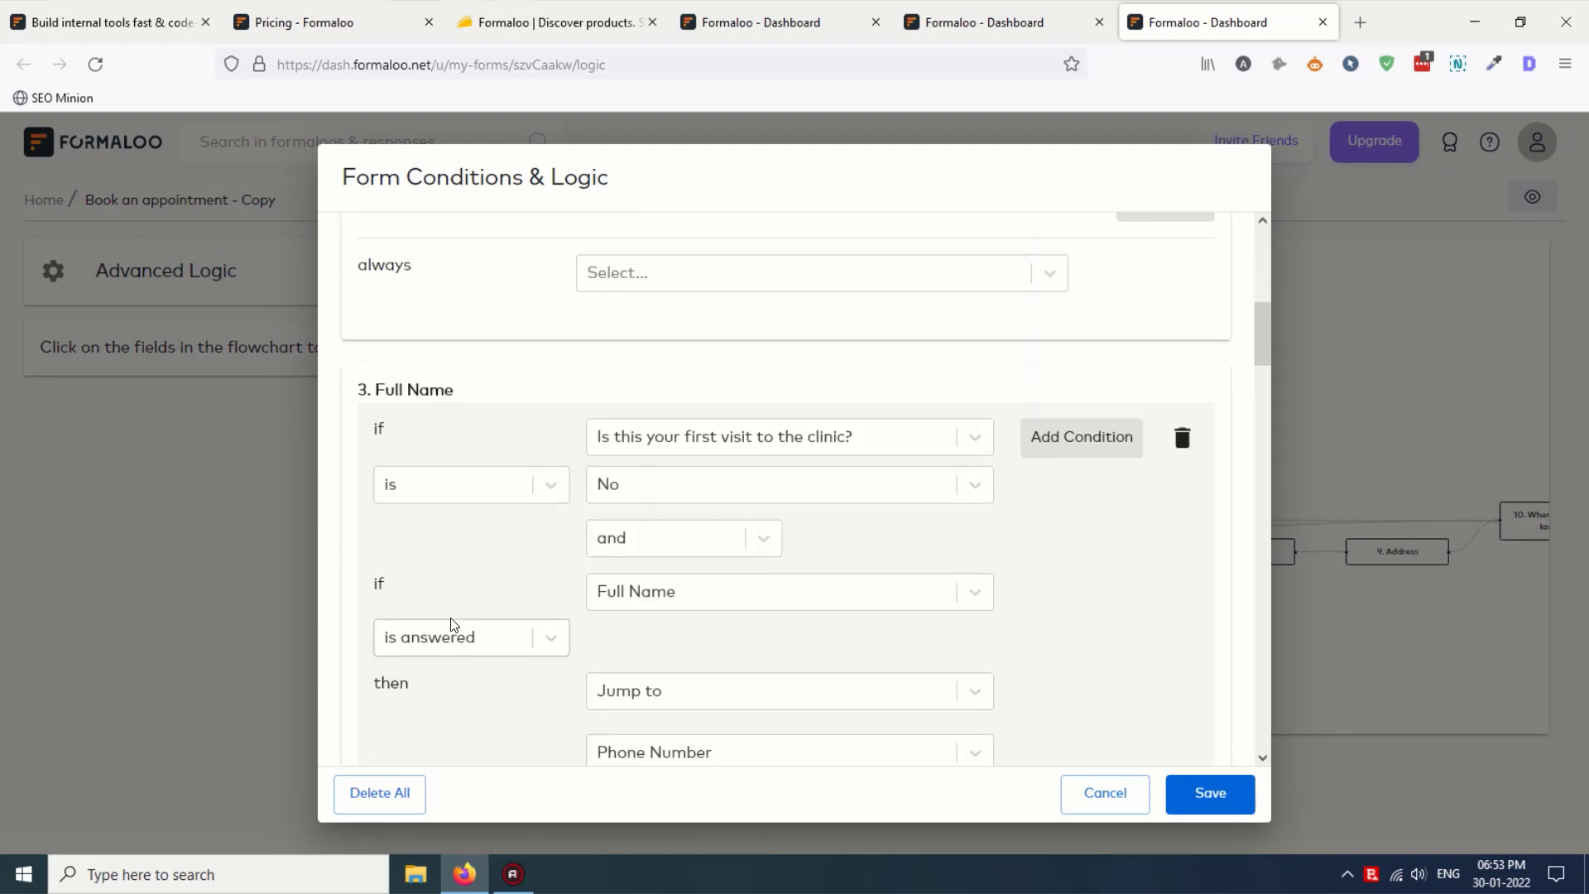
{"action": "scroll", "coordinate": [732, 591], "scroll_direction": "up", "scroll_amount": 5}
{"action": "scroll", "coordinate": [741, 336], "scroll_direction": "up", "scroll_amount": 4}
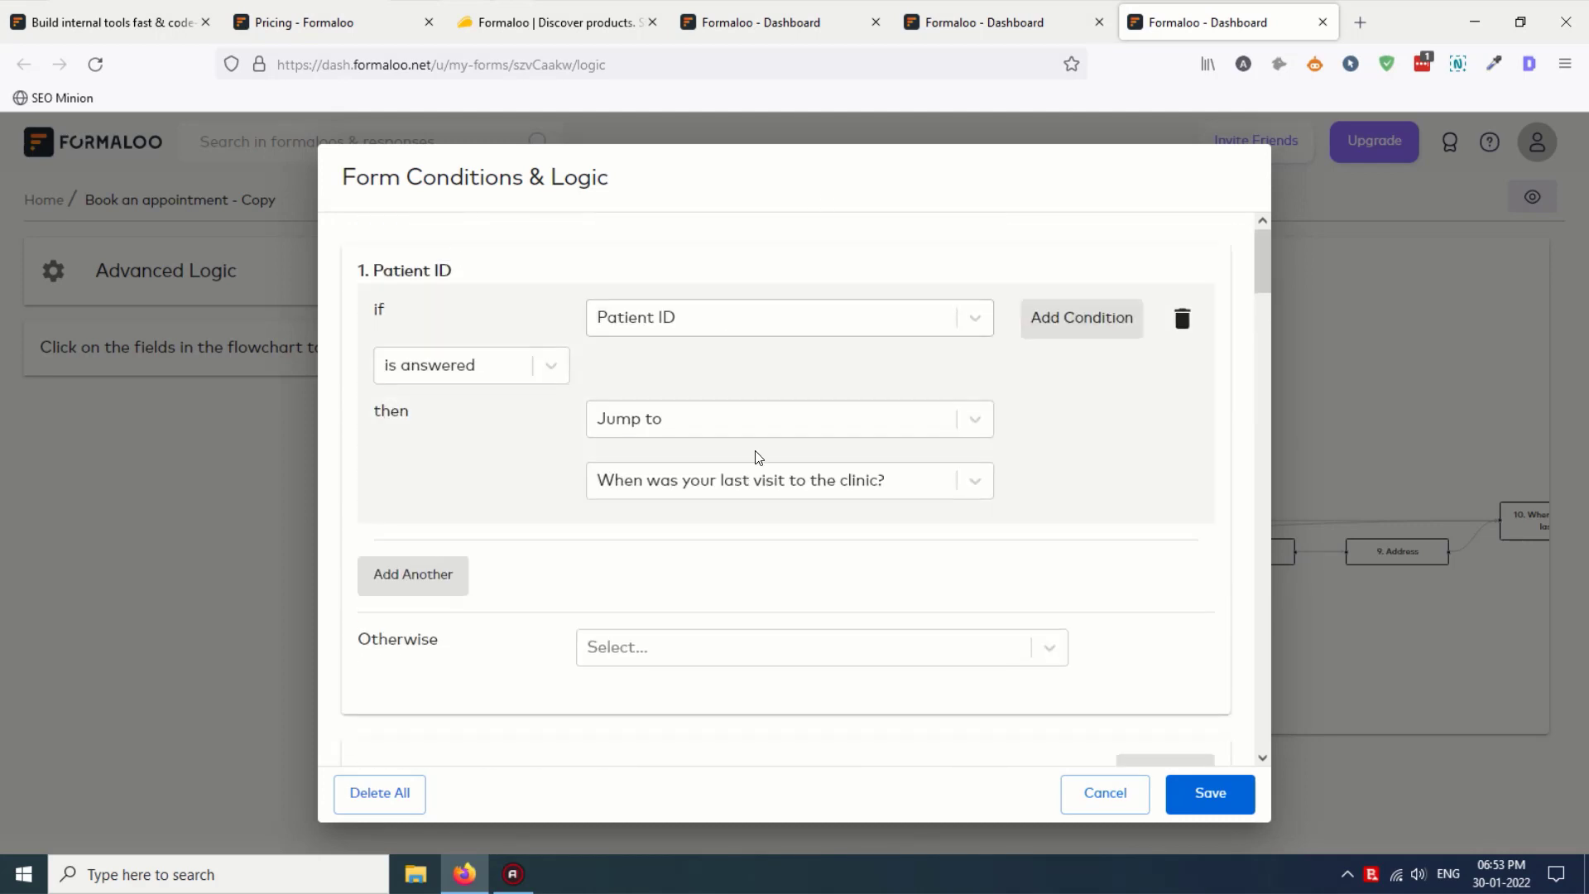
{"action": "scroll", "coordinate": [753, 455], "scroll_direction": "down", "scroll_amount": 10}
{"action": "scroll", "coordinate": [1194, 430], "scroll_direction": "up", "scroll_amount": 7}
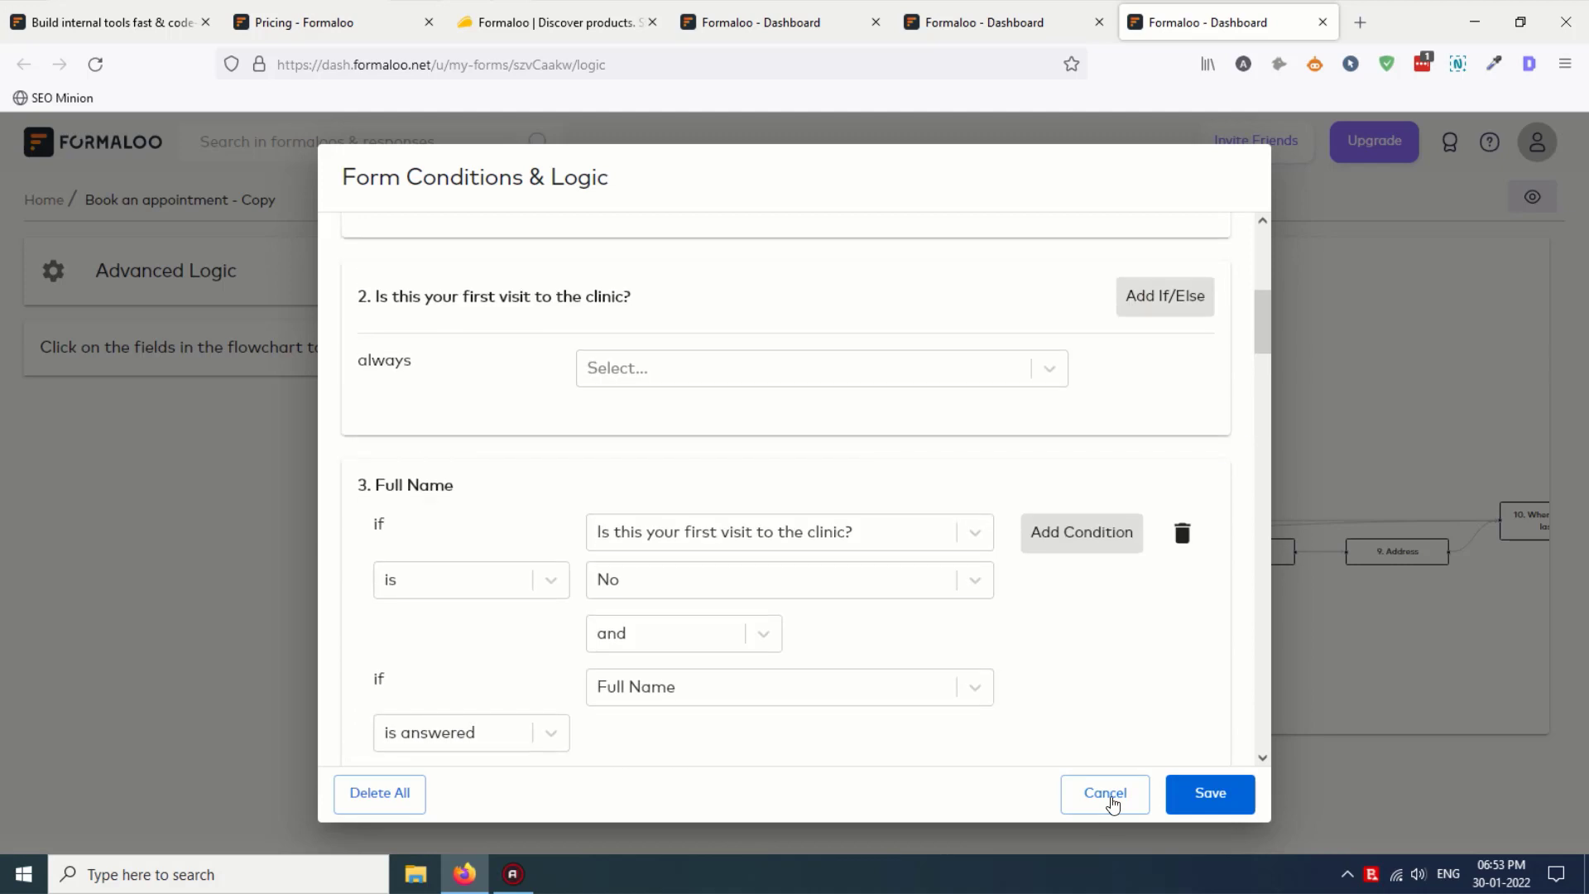
{"action": "left_click", "coordinate": [1109, 796]}
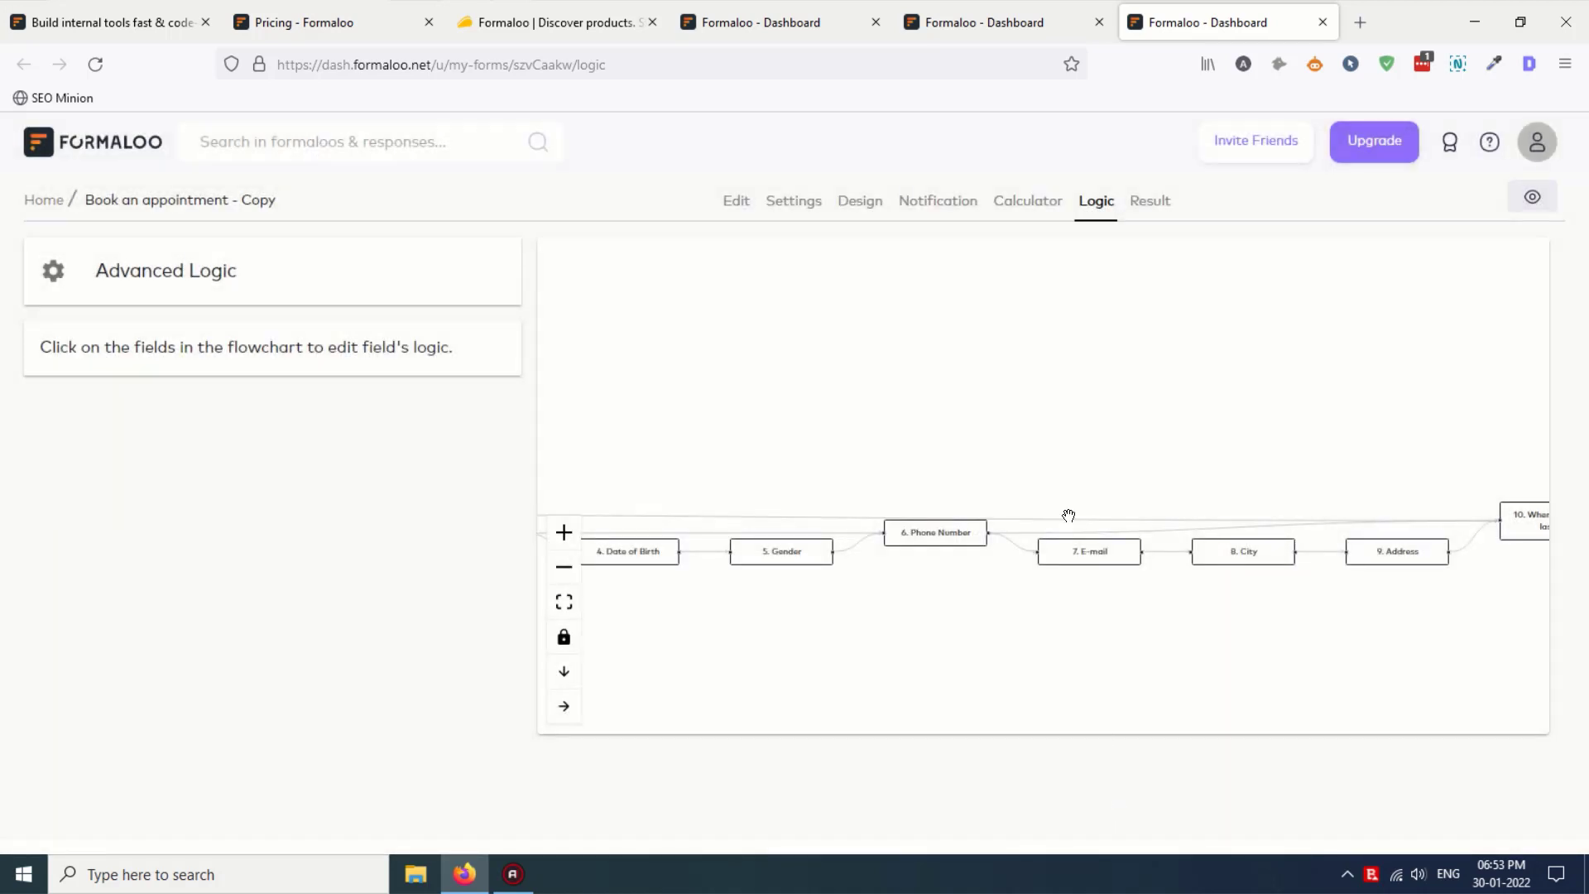
Step: View the appointment form's results summary and look through the charts for its choice questions
{"action": "left_click", "coordinate": [1151, 211]}
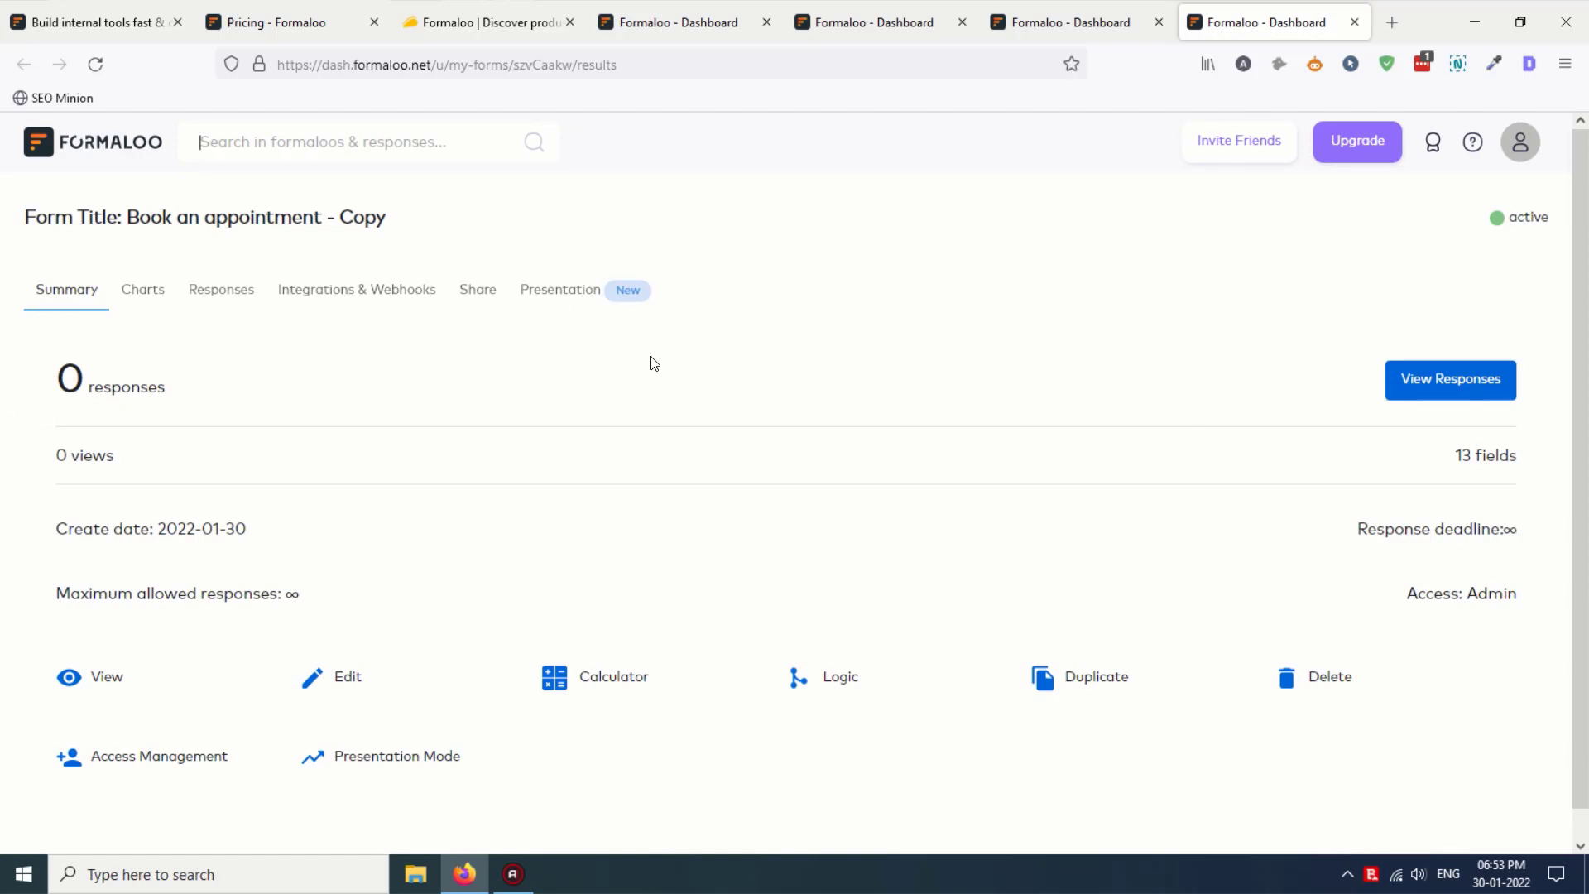
{"action": "scroll", "coordinate": [653, 381], "scroll_direction": "down", "scroll_amount": 1}
{"action": "scroll", "coordinate": [654, 389], "scroll_direction": "up", "scroll_amount": 1}
{"action": "left_click", "coordinate": [132, 304]}
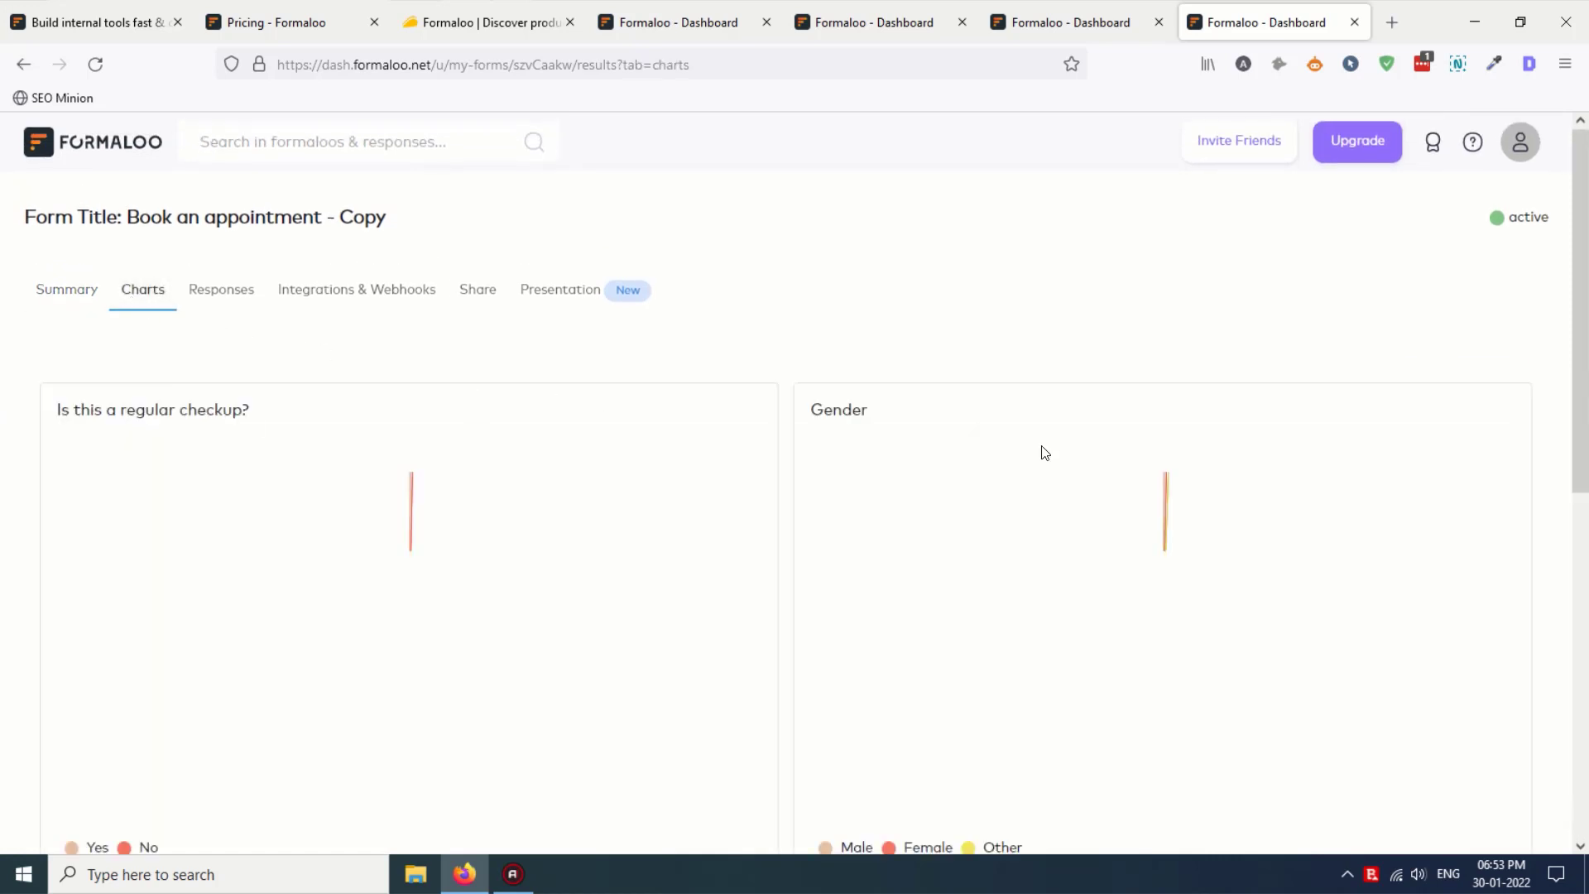
{"action": "scroll", "coordinate": [954, 361], "scroll_direction": "down", "scroll_amount": 5}
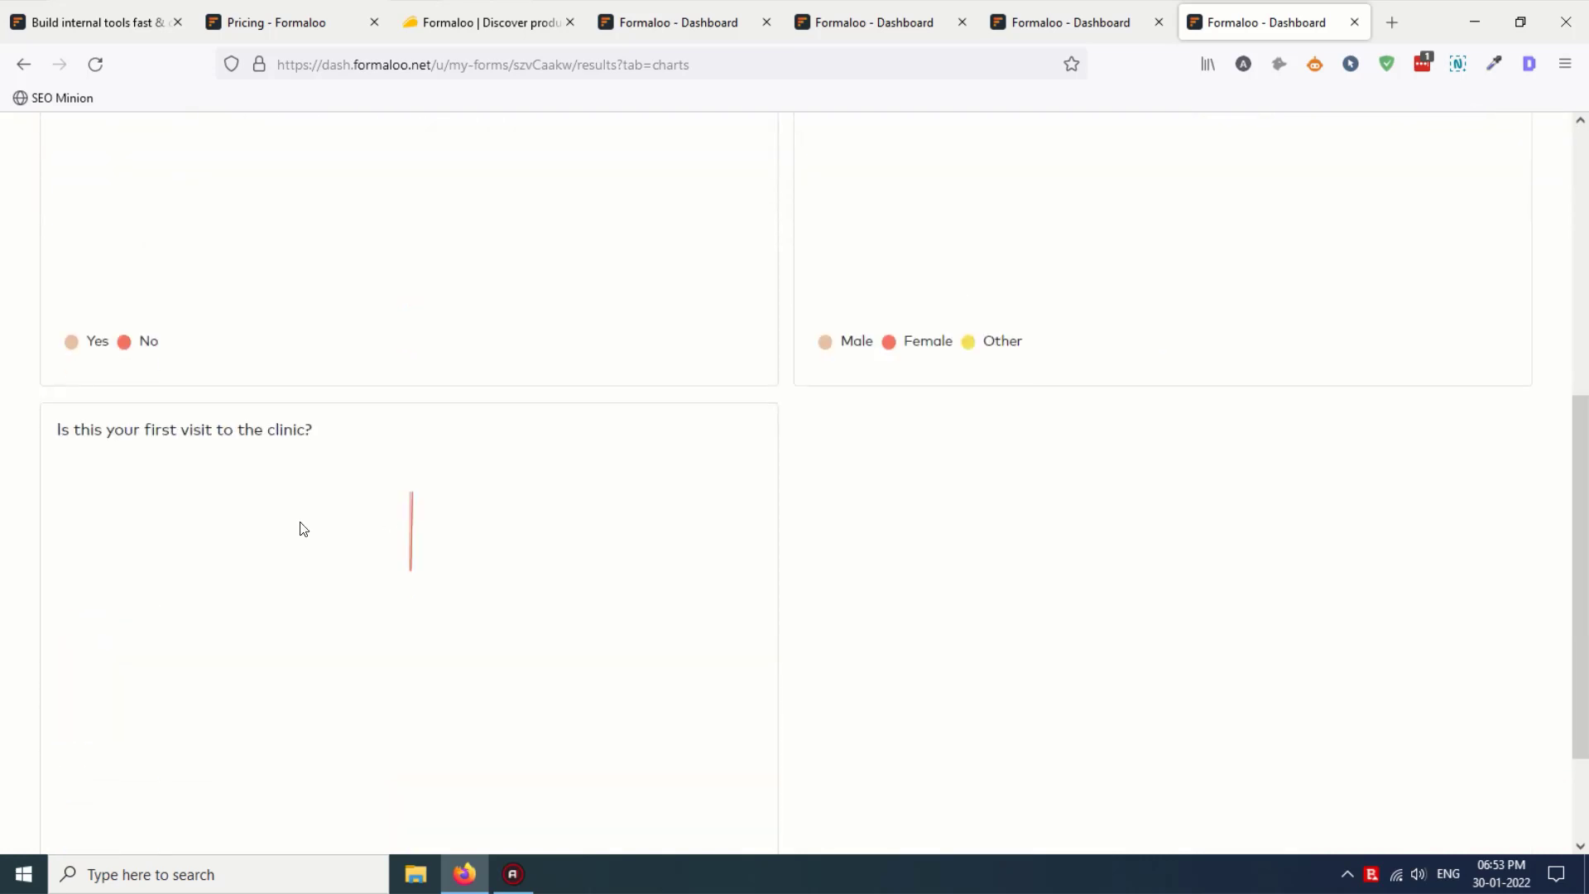
{"action": "scroll", "coordinate": [1067, 542], "scroll_direction": "down", "scroll_amount": 2}
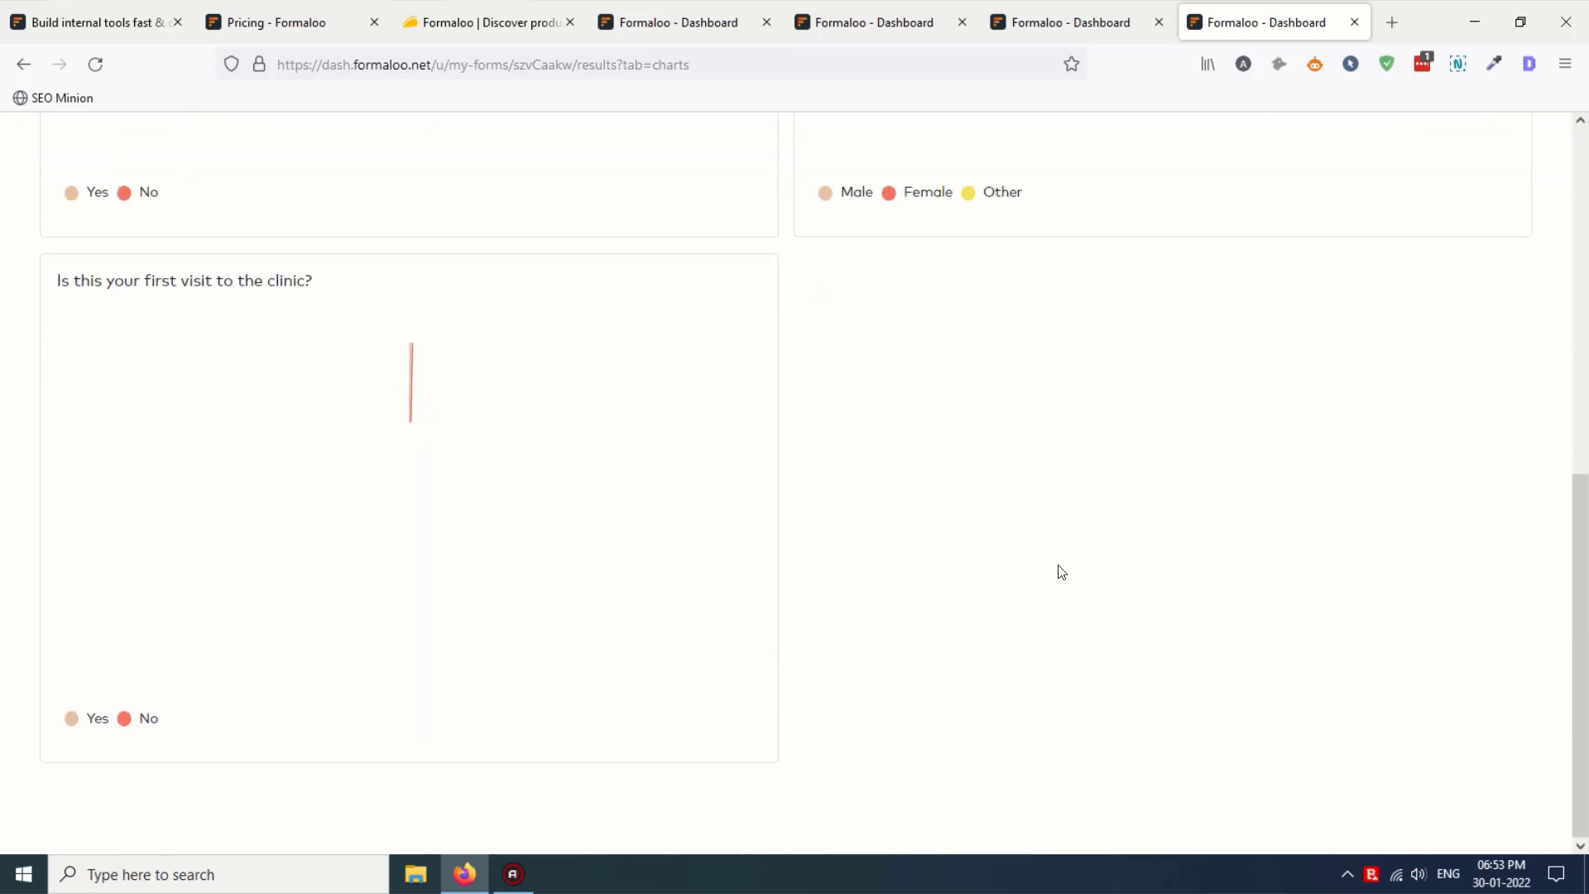
{"action": "scroll", "coordinate": [1062, 562], "scroll_direction": "up", "scroll_amount": 4}
{"action": "scroll", "coordinate": [1062, 571], "scroll_direction": "up", "scroll_amount": 3}
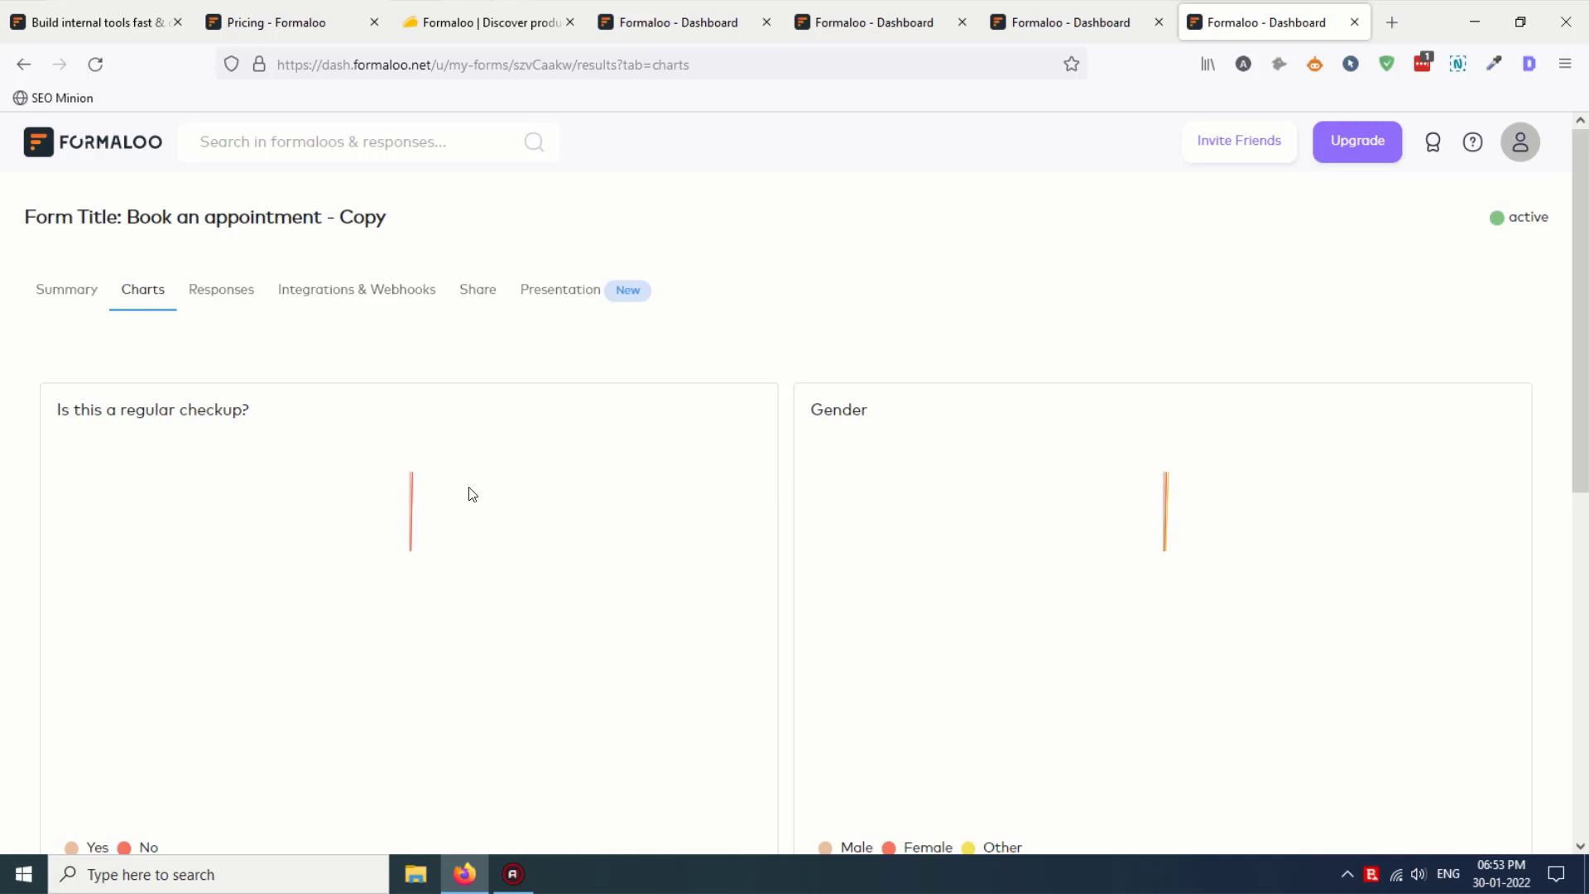
Step: View the form's responses table and browse the available integrations with other apps
{"action": "left_click", "coordinate": [197, 293]}
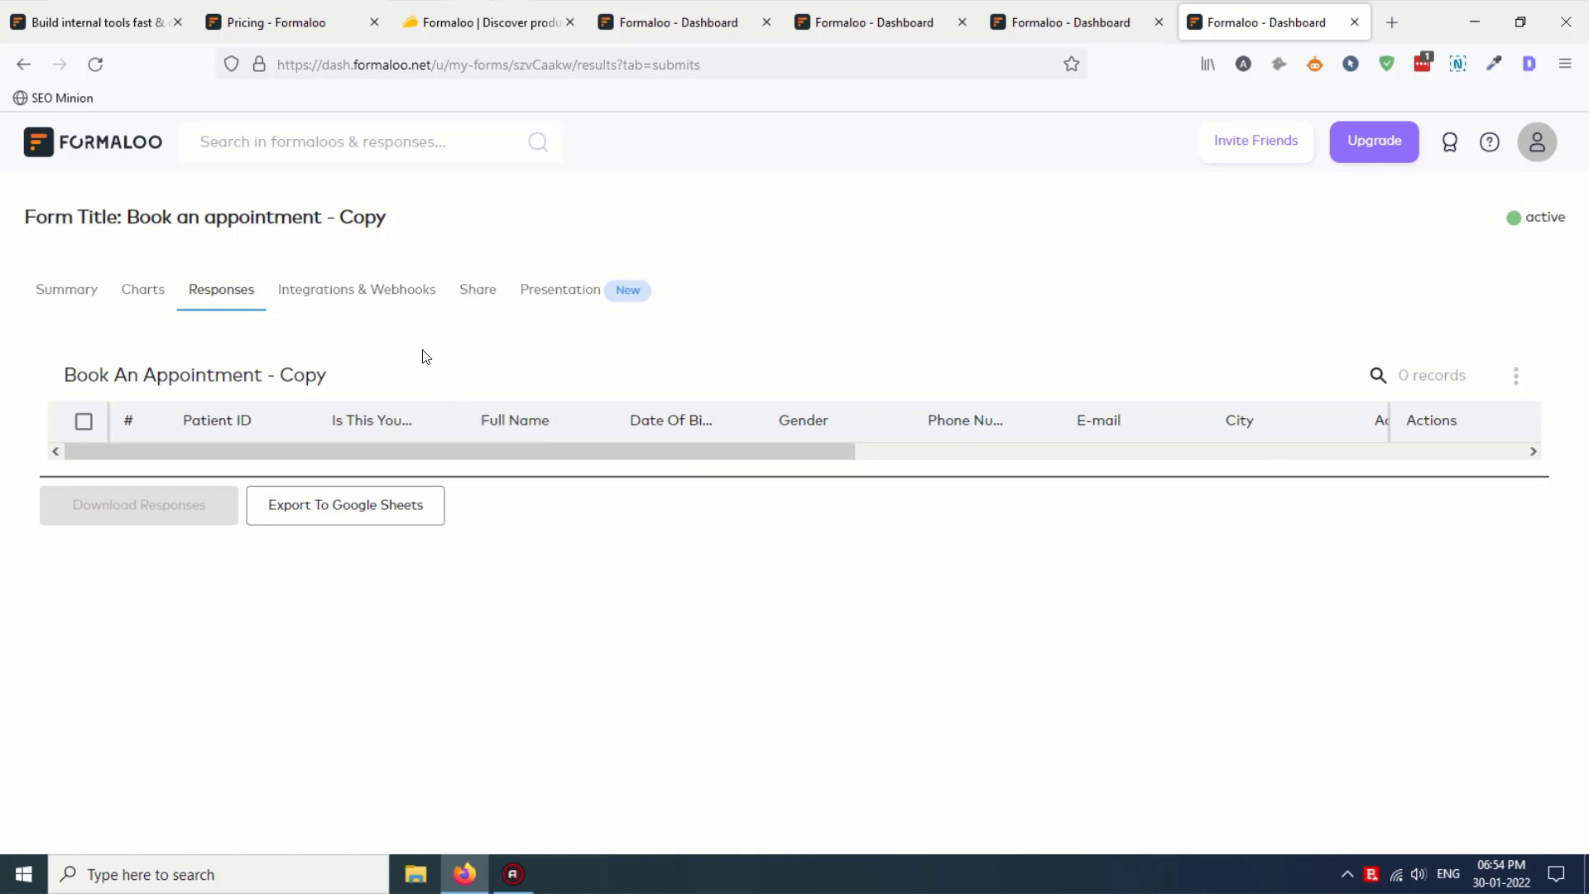
{"action": "left_click", "coordinate": [349, 299]}
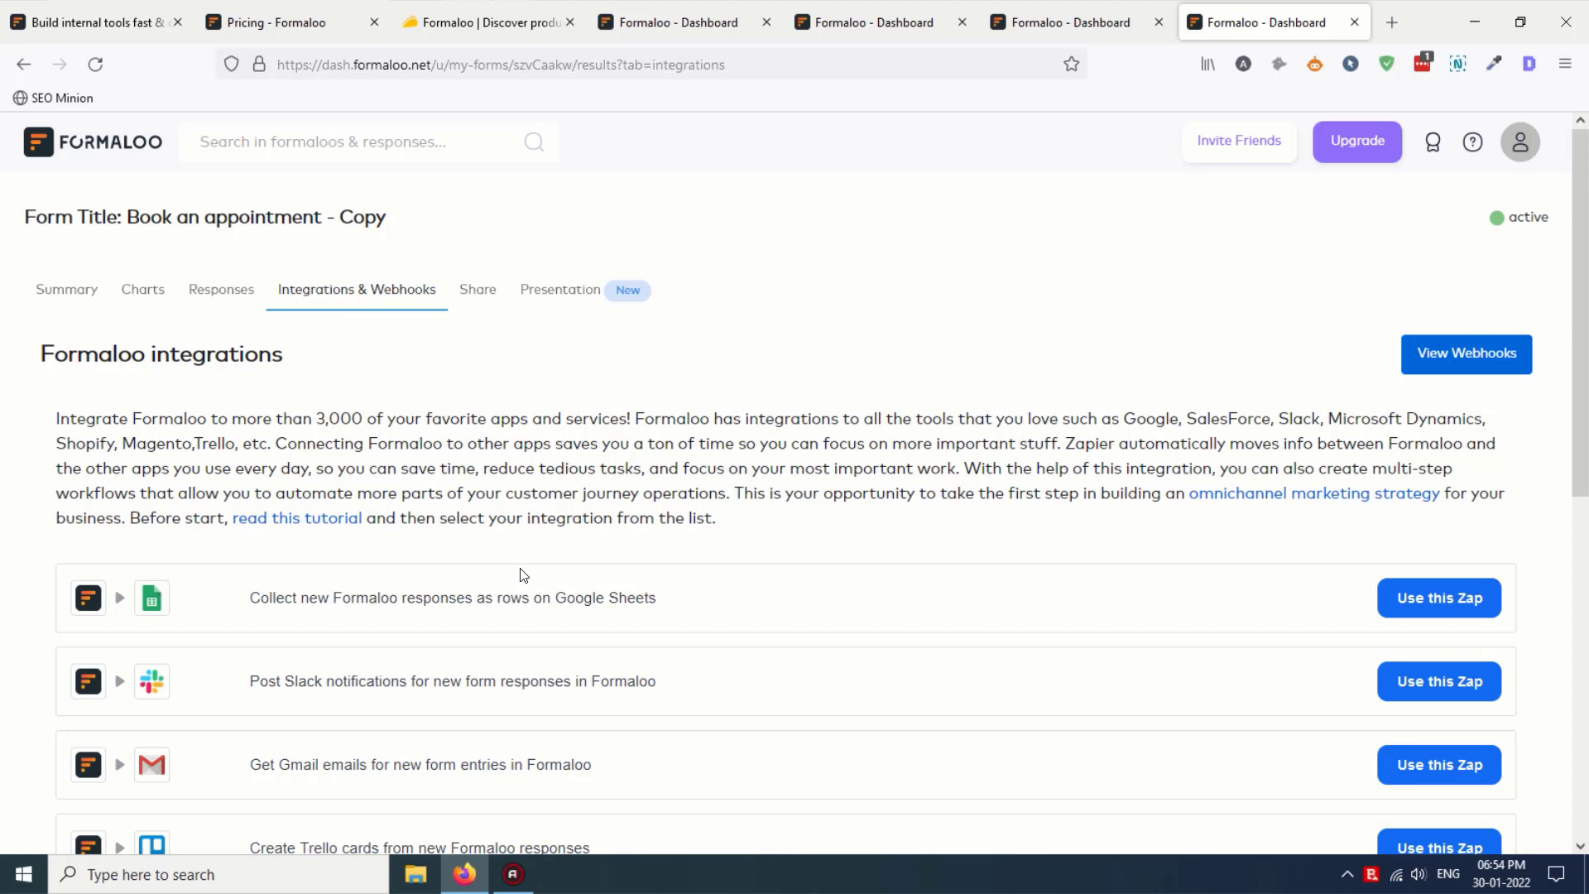
{"action": "scroll", "coordinate": [520, 573], "scroll_direction": "down", "scroll_amount": 6}
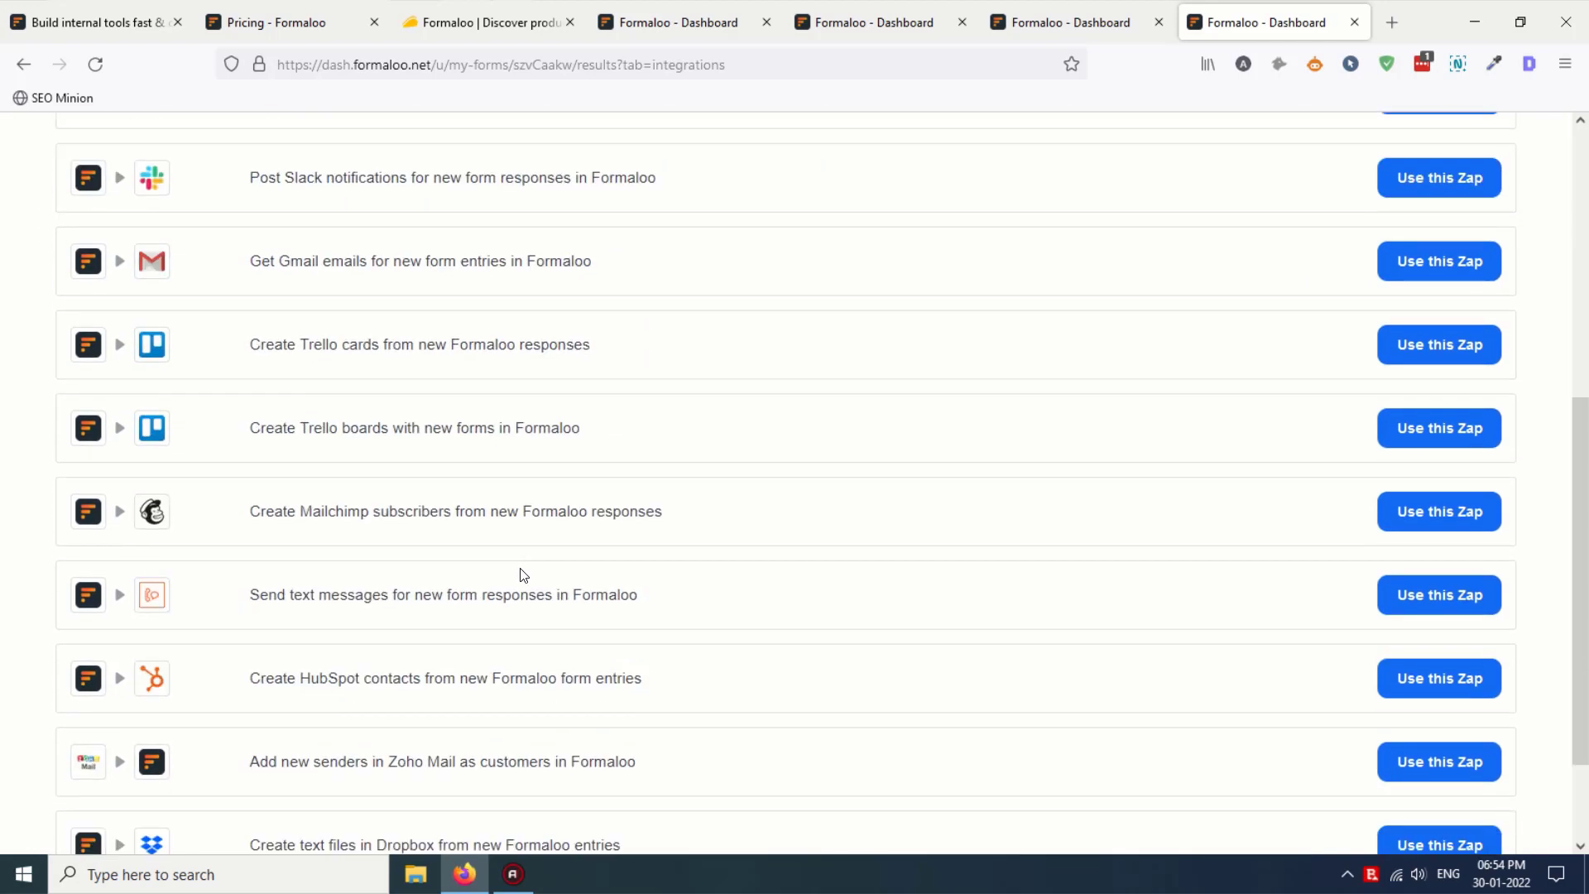
{"action": "scroll", "coordinate": [523, 574], "scroll_direction": "down", "scroll_amount": 2}
{"action": "scroll", "coordinate": [523, 574], "scroll_direction": "up", "scroll_amount": 8}
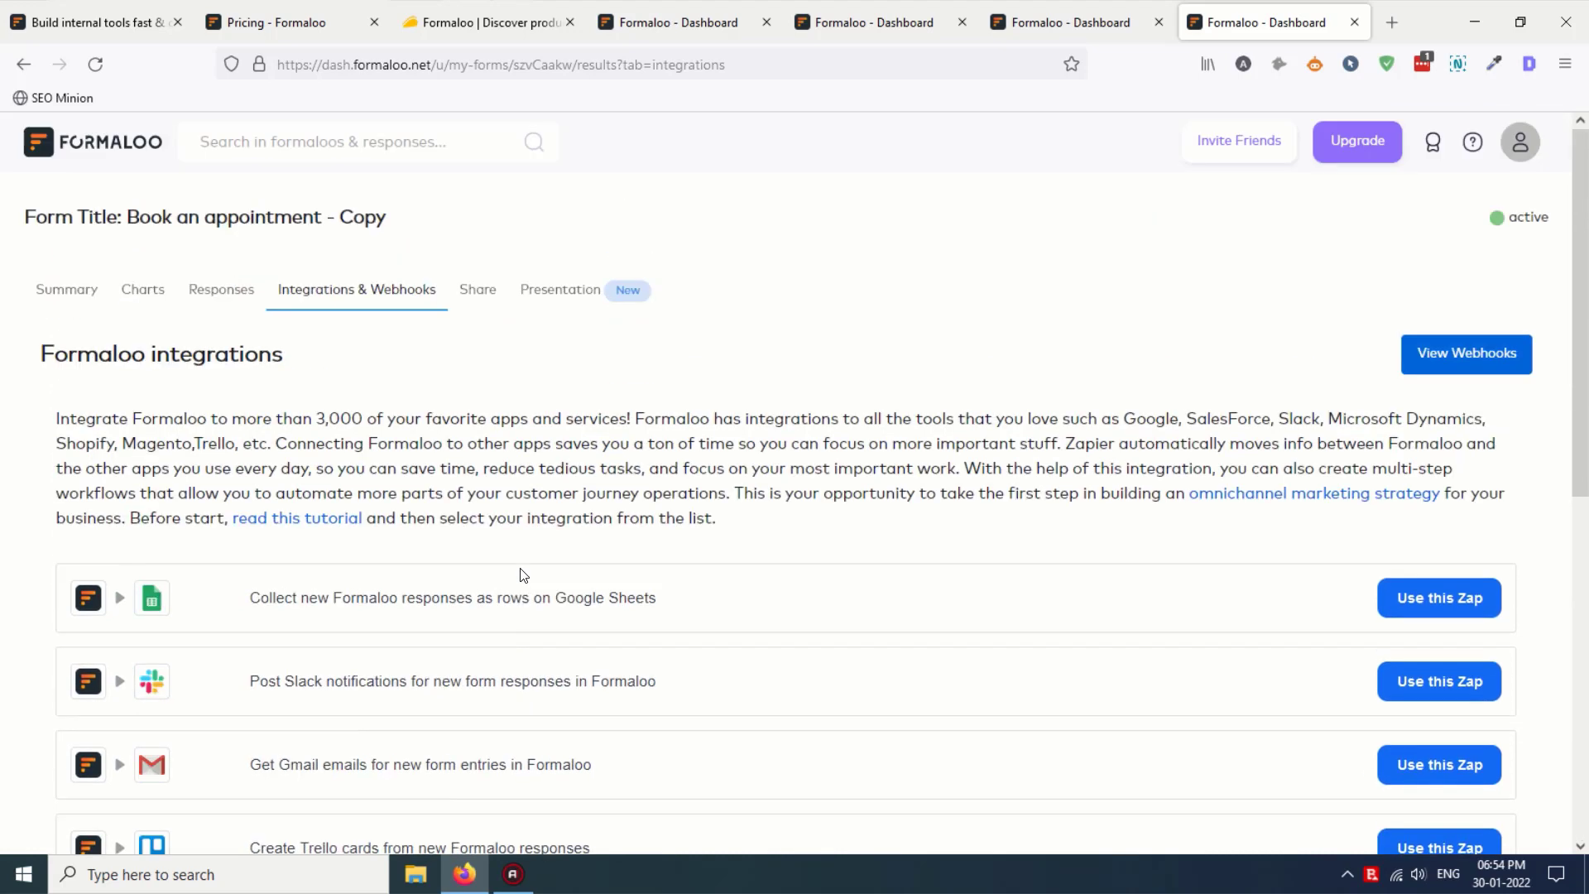
Step: Look over the form's sharing link and the options for embedding it in a web page
{"action": "left_click", "coordinate": [464, 290]}
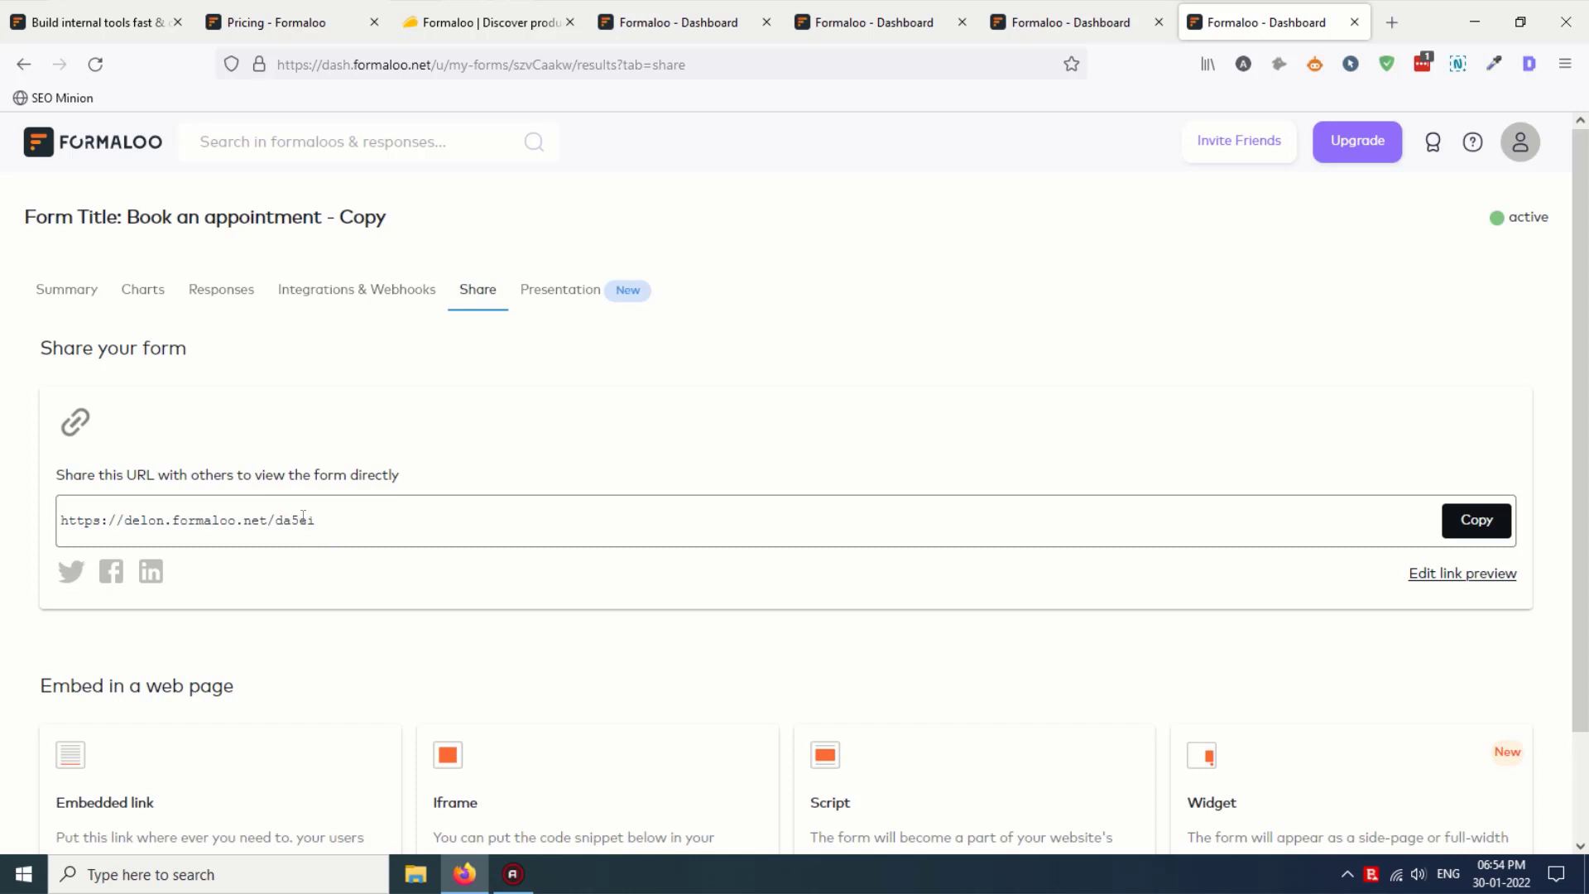
{"action": "scroll", "coordinate": [310, 559], "scroll_direction": "down", "scroll_amount": 2}
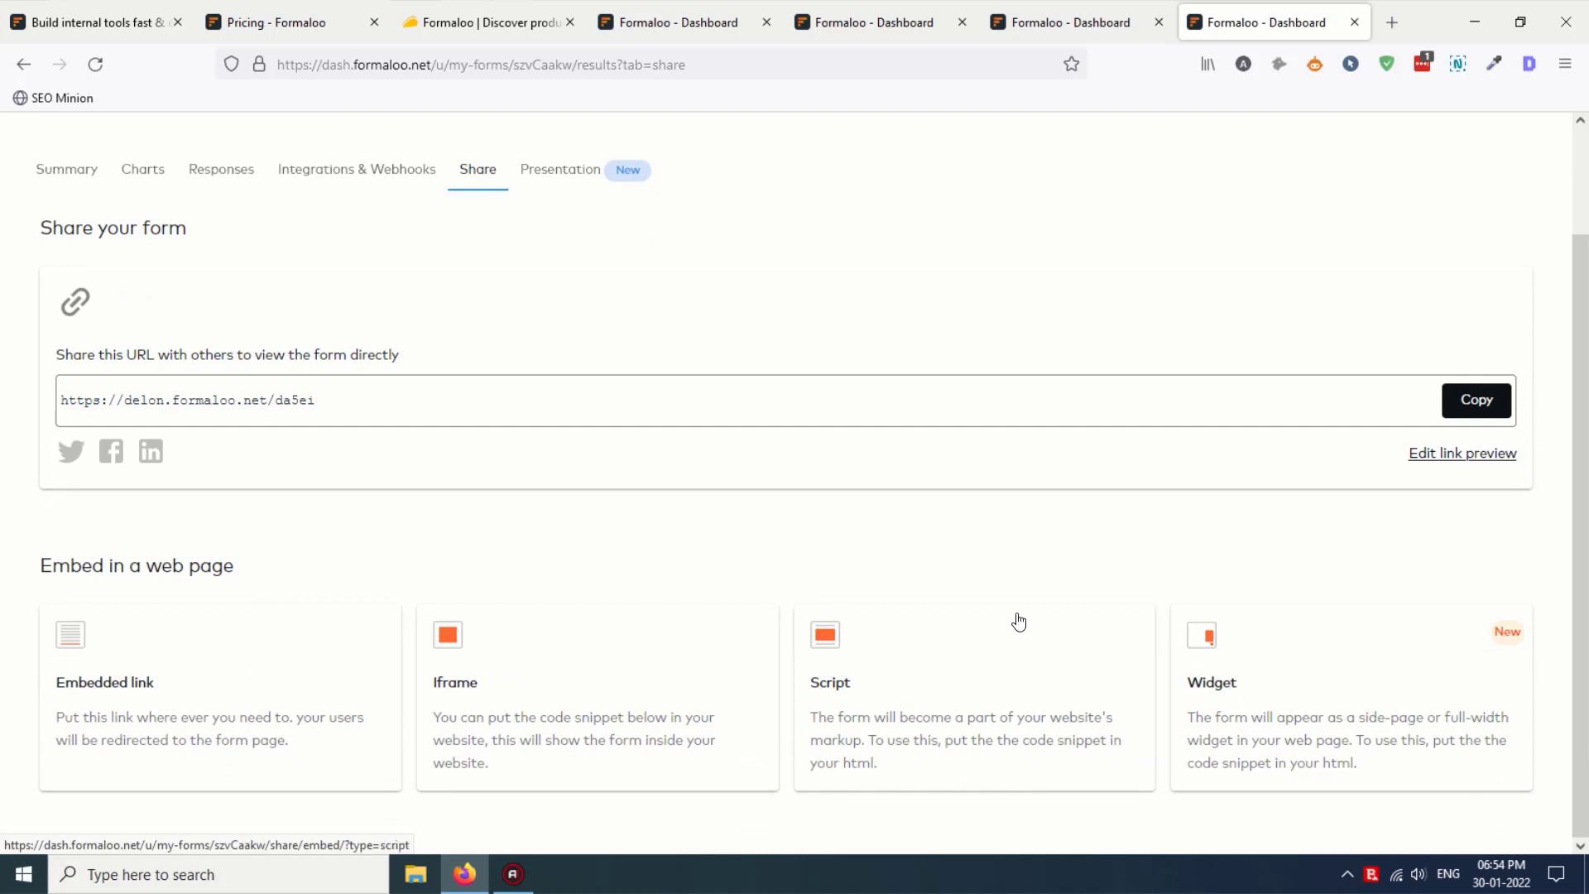
Step: View the embedded link option for placing the form in a web page, and return to the sharing options
{"action": "left_click", "coordinate": [80, 693]}
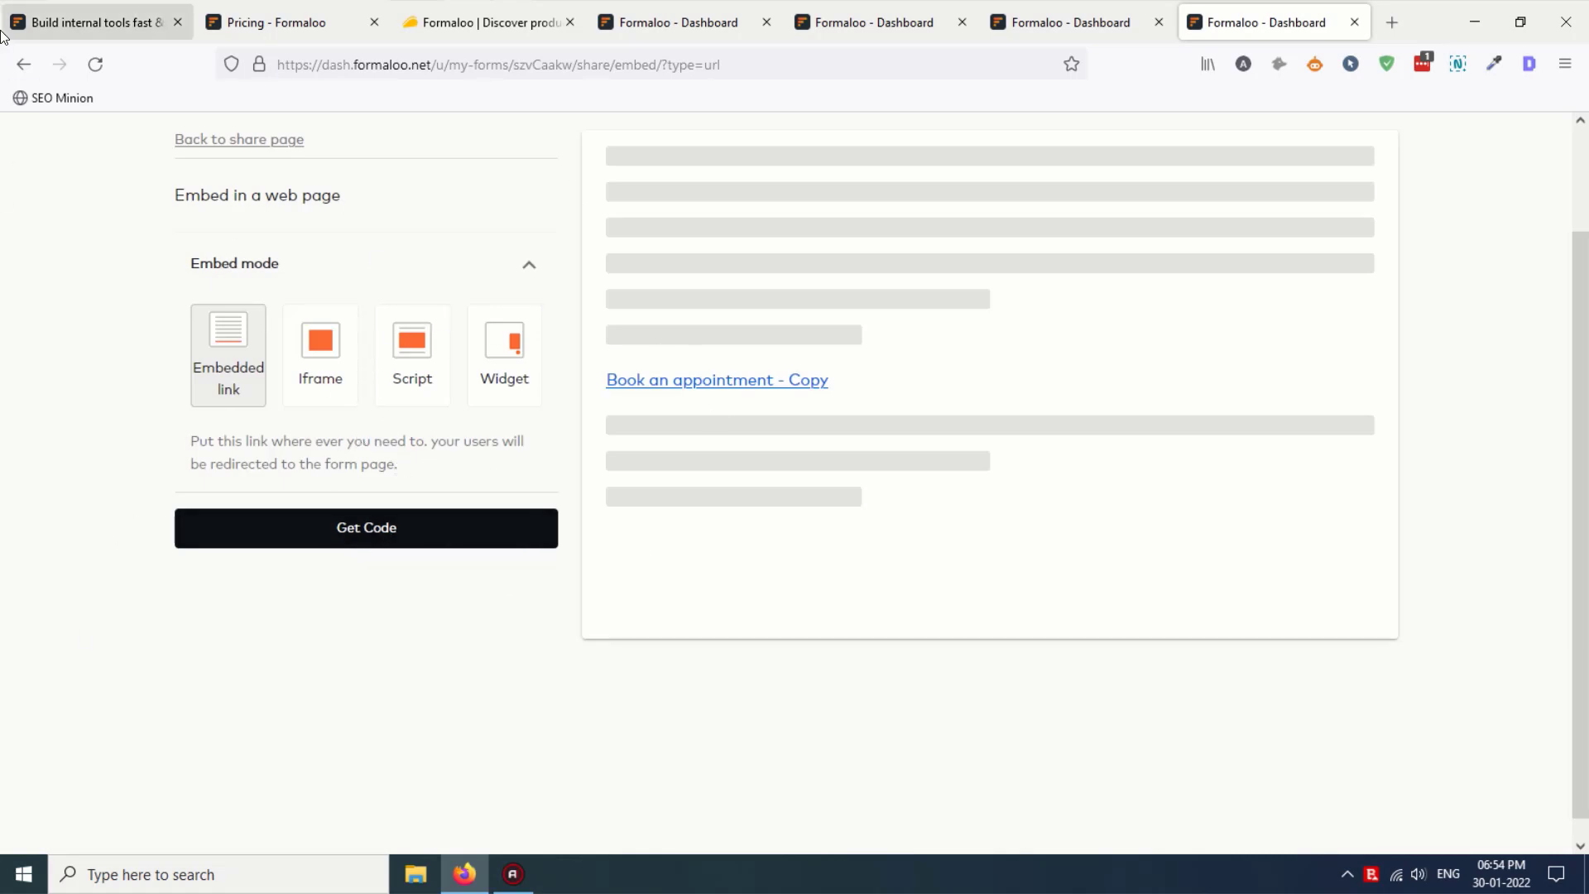
{"action": "left_click", "coordinate": [21, 77]}
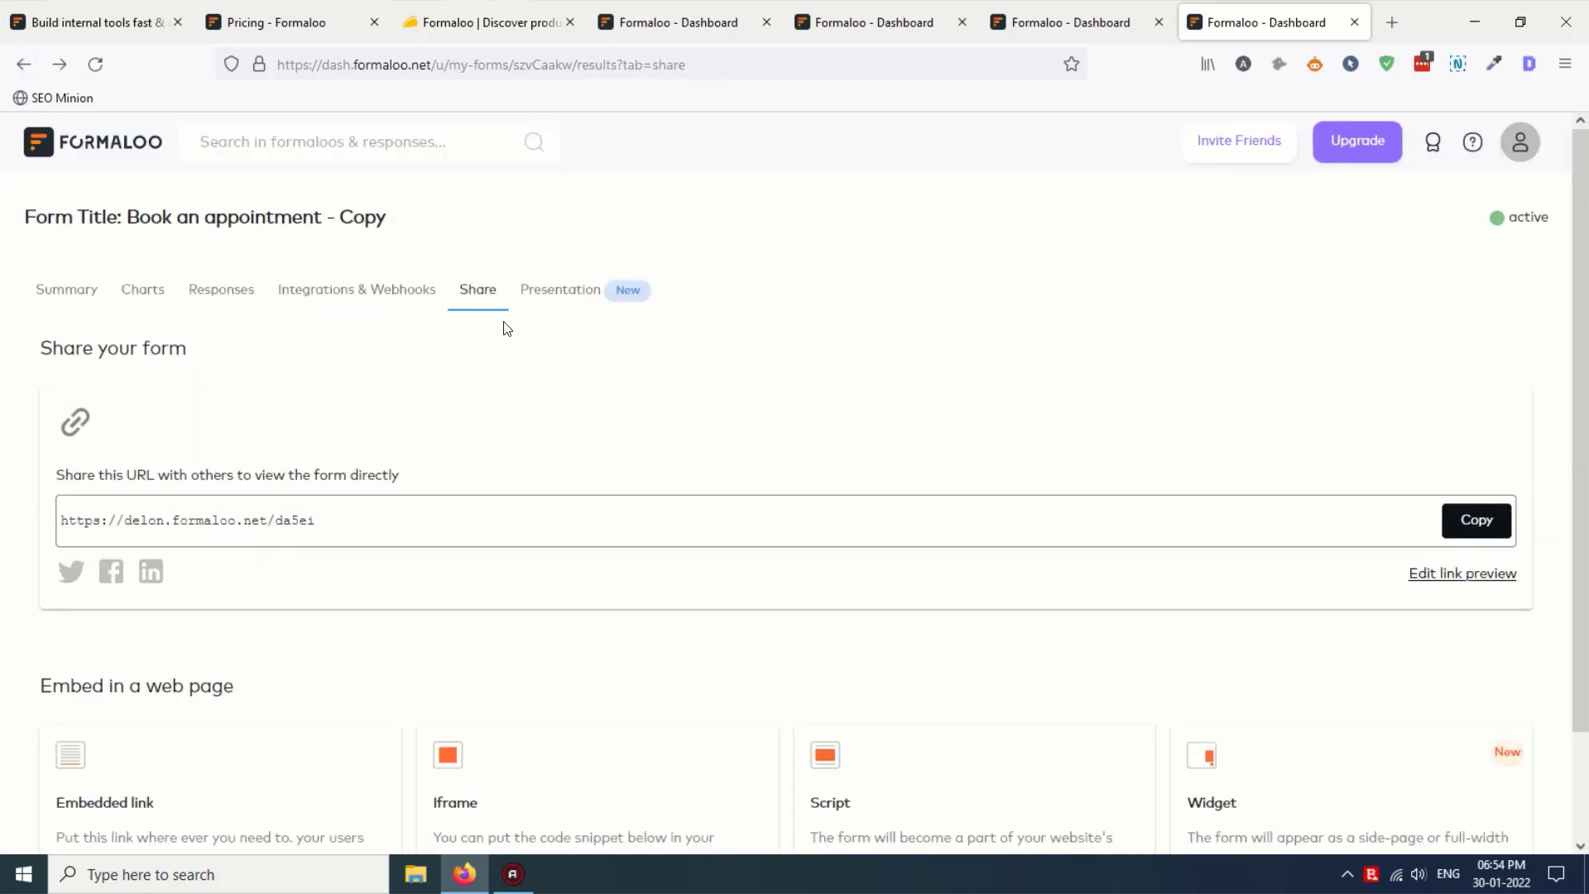
Step: Enable Presentation Mode for the appointment form and look over its public link and additional display settings
{"action": "left_click", "coordinate": [559, 289]}
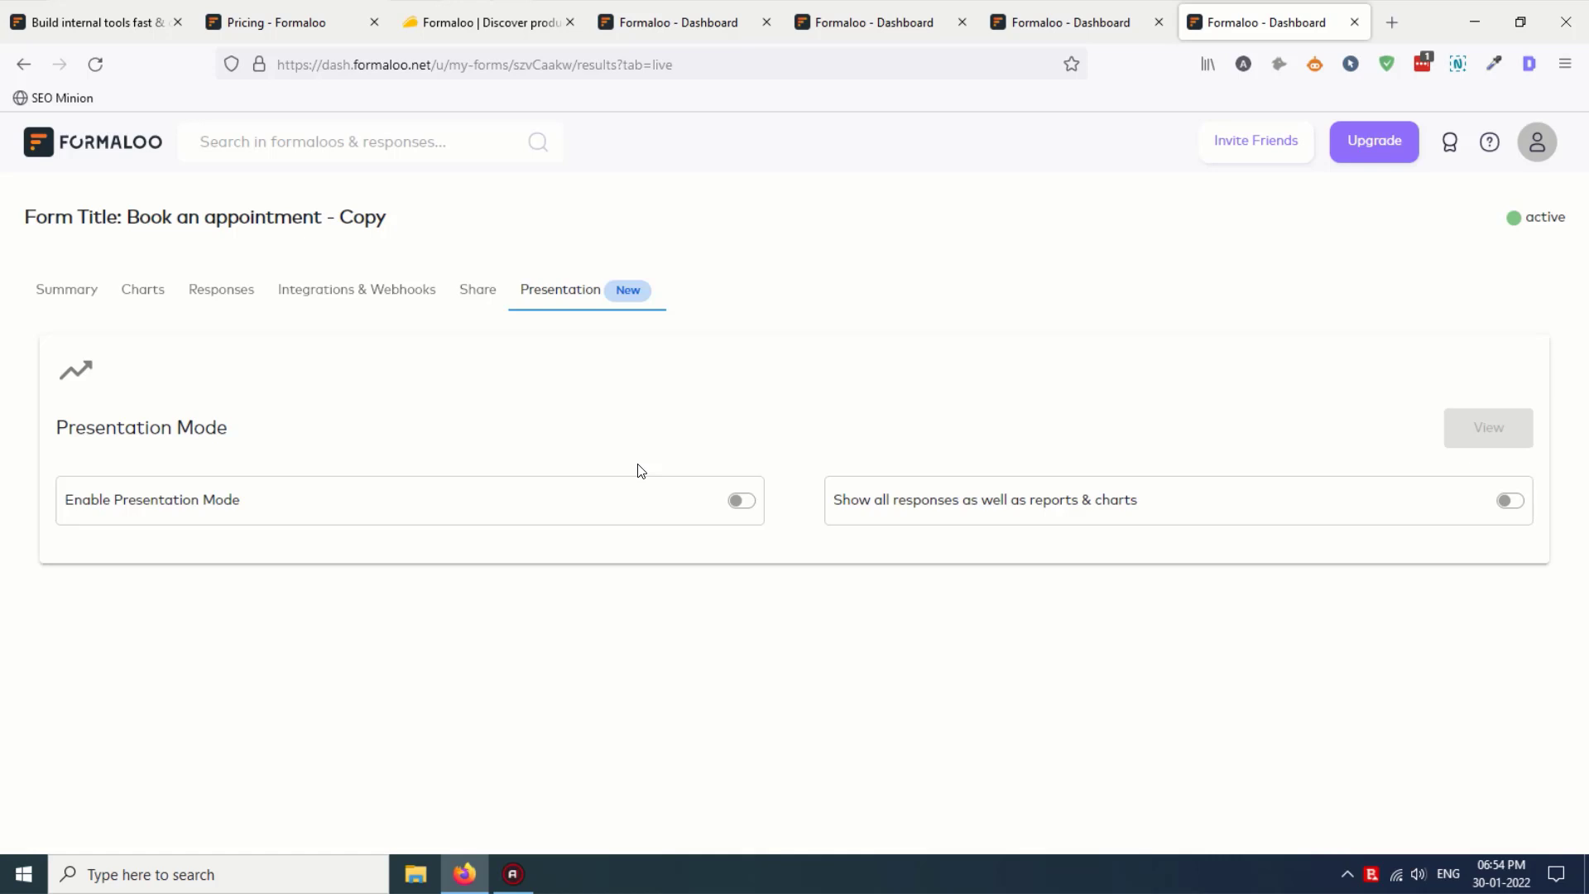
{"action": "left_click", "coordinate": [740, 501]}
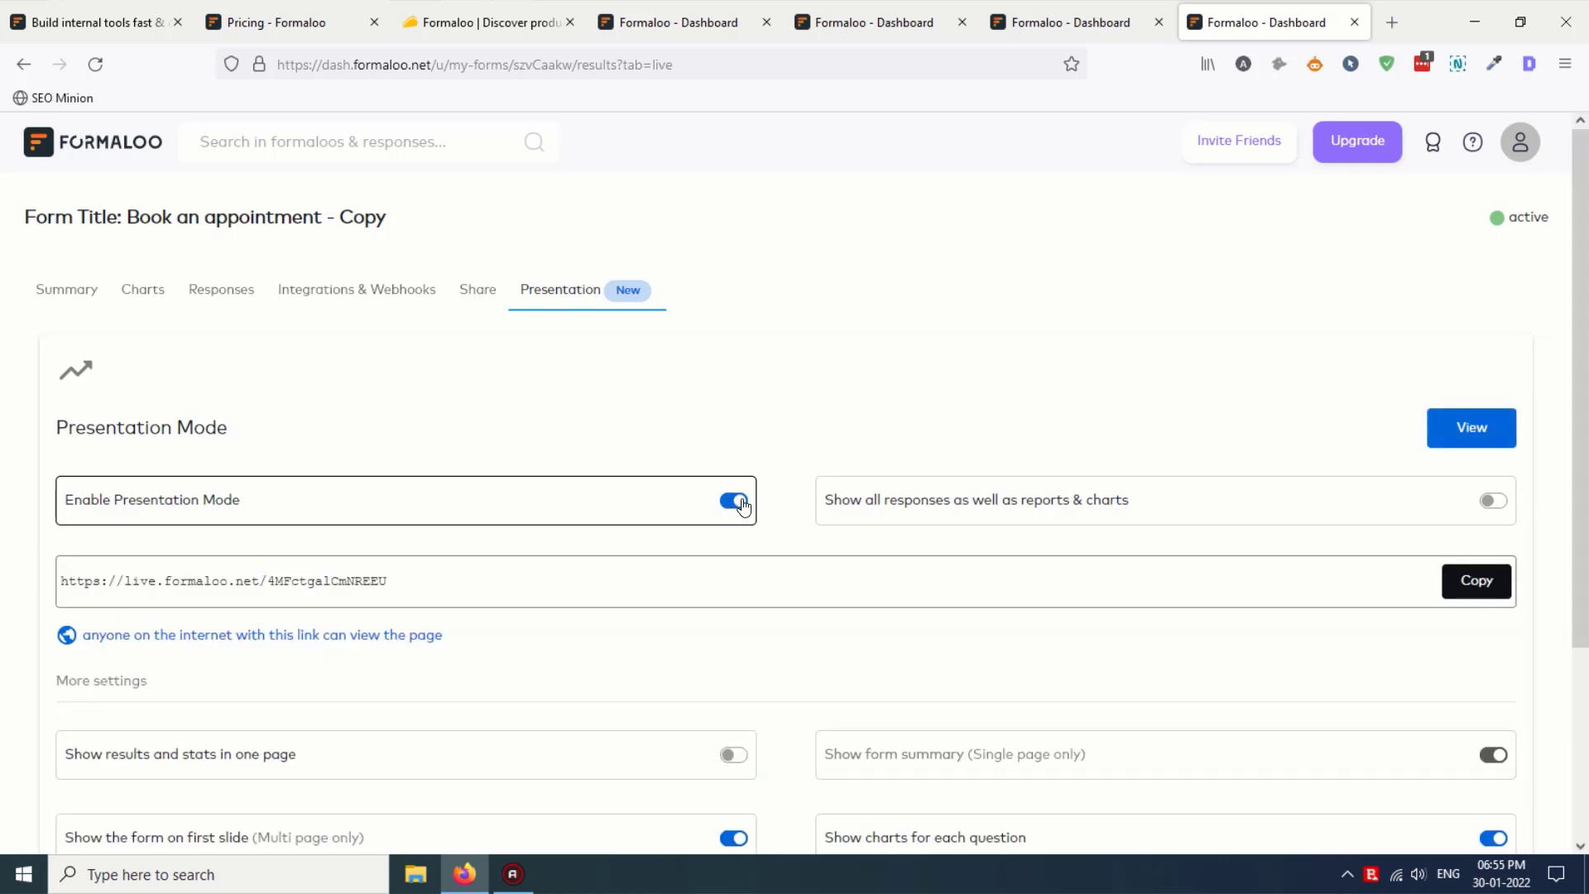
{"action": "scroll", "coordinate": [617, 539], "scroll_direction": "down", "scroll_amount": 1}
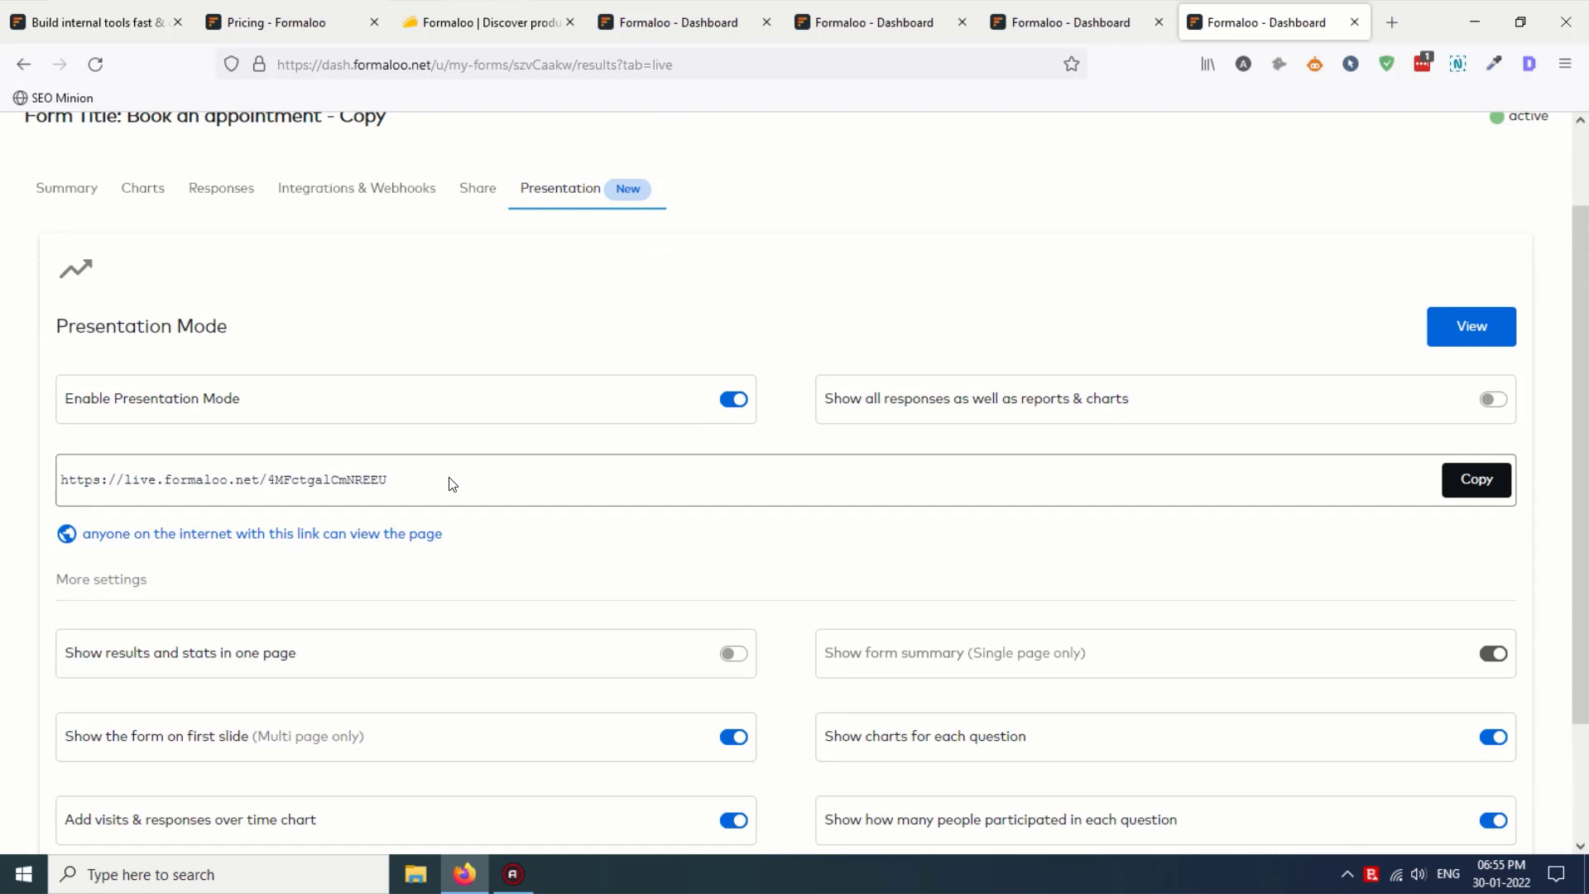
{"action": "scroll", "coordinate": [453, 484], "scroll_direction": "down", "scroll_amount": 1}
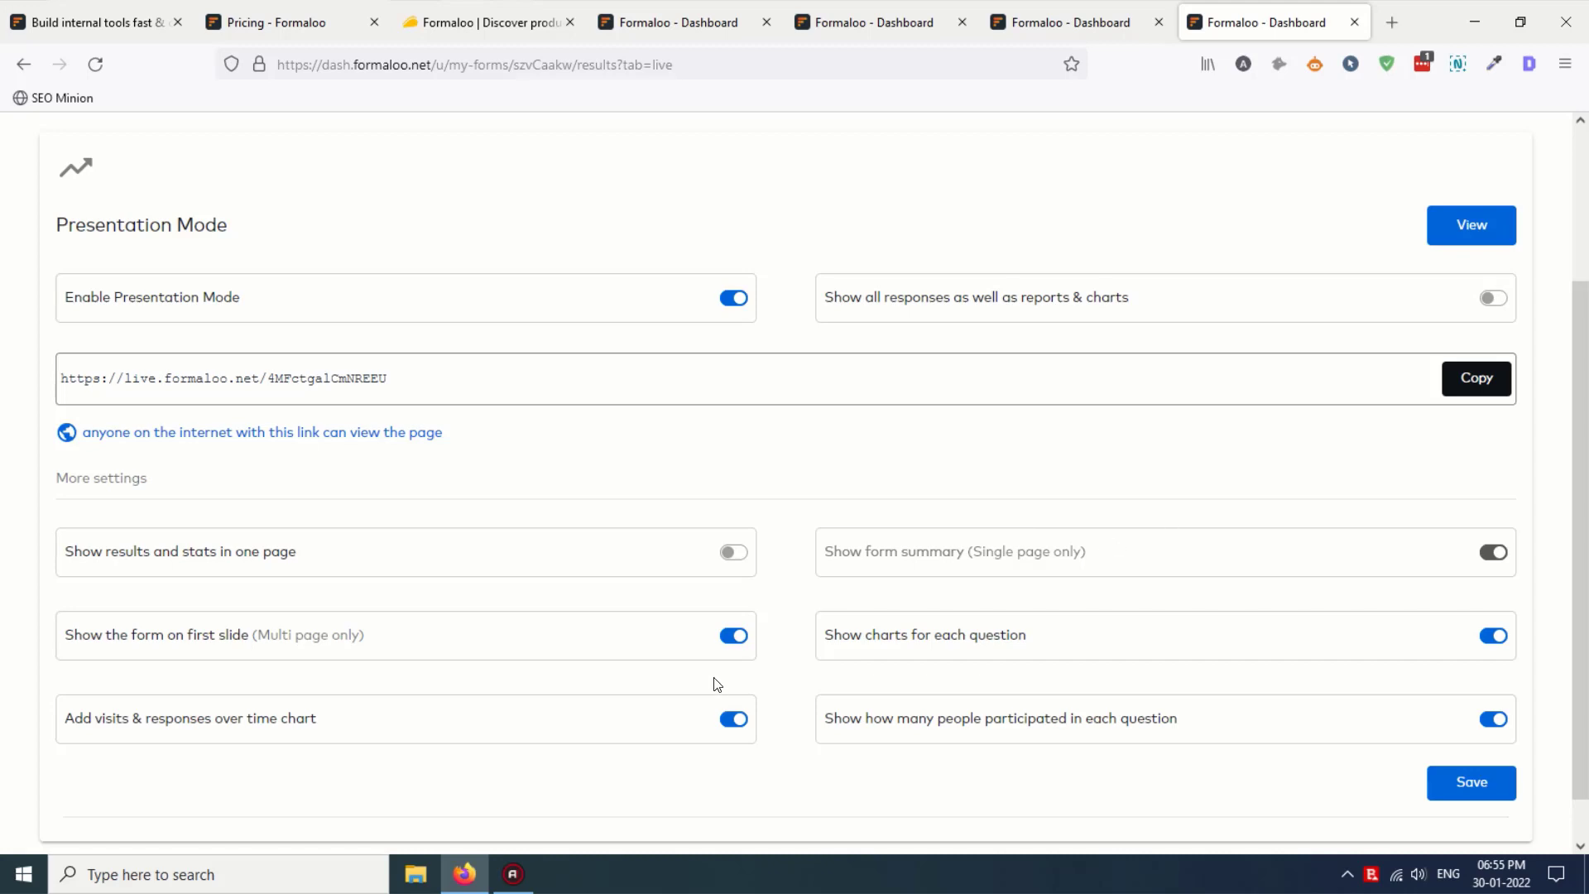
{"action": "scroll", "coordinate": [1017, 571], "scroll_direction": "up", "scroll_amount": 2}
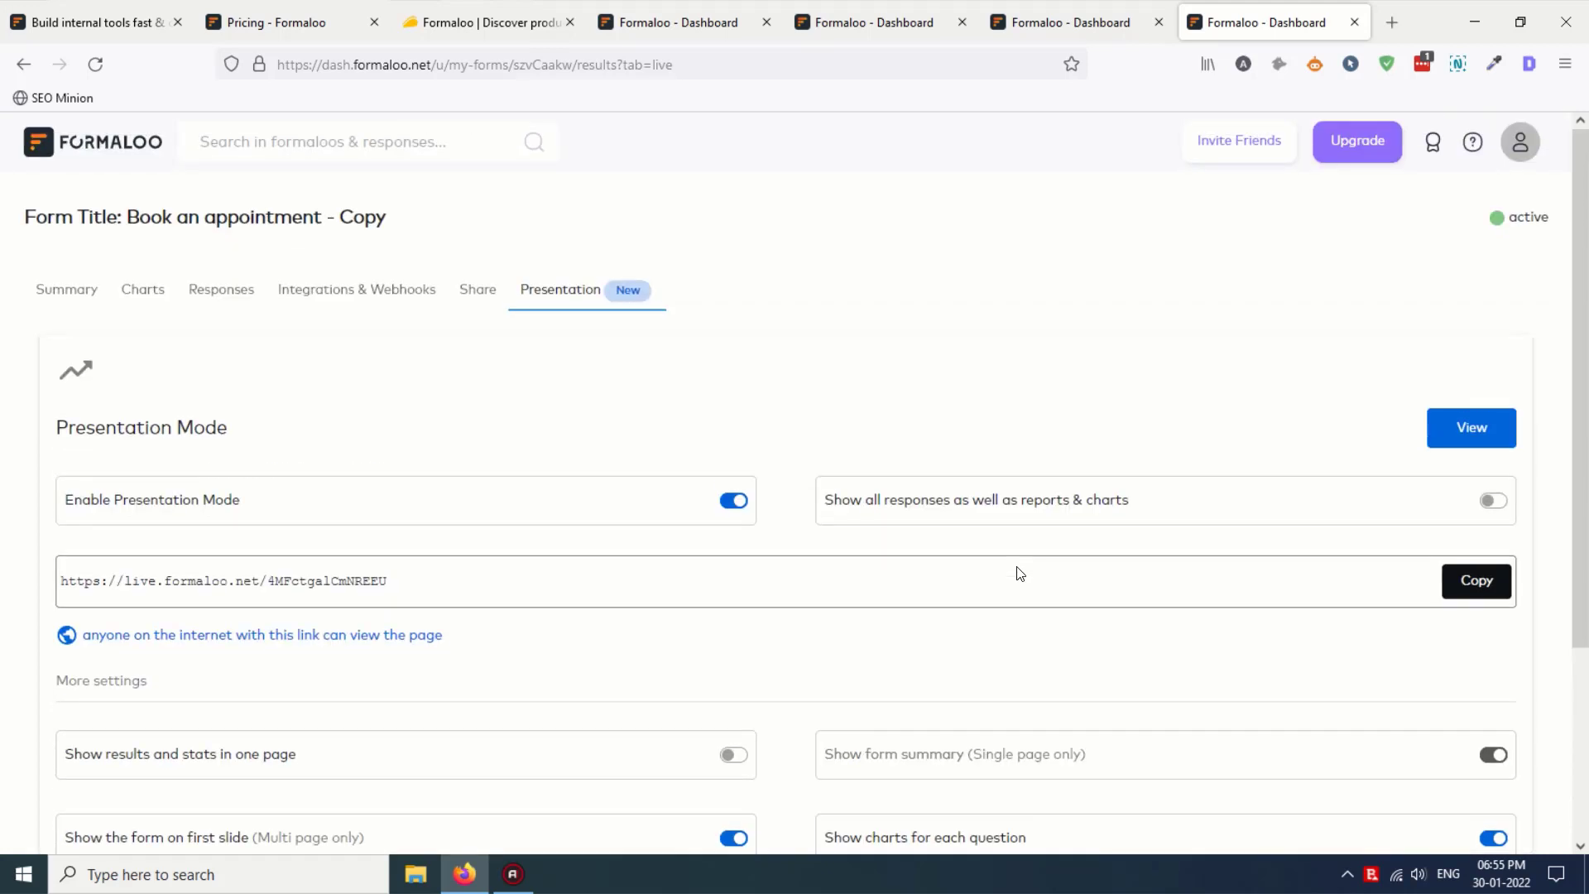
Step: Return to the My formaloos home page and close the other open Formaloo dashboard tabs, discarding their unsaved changes
{"action": "left_click", "coordinate": [97, 144]}
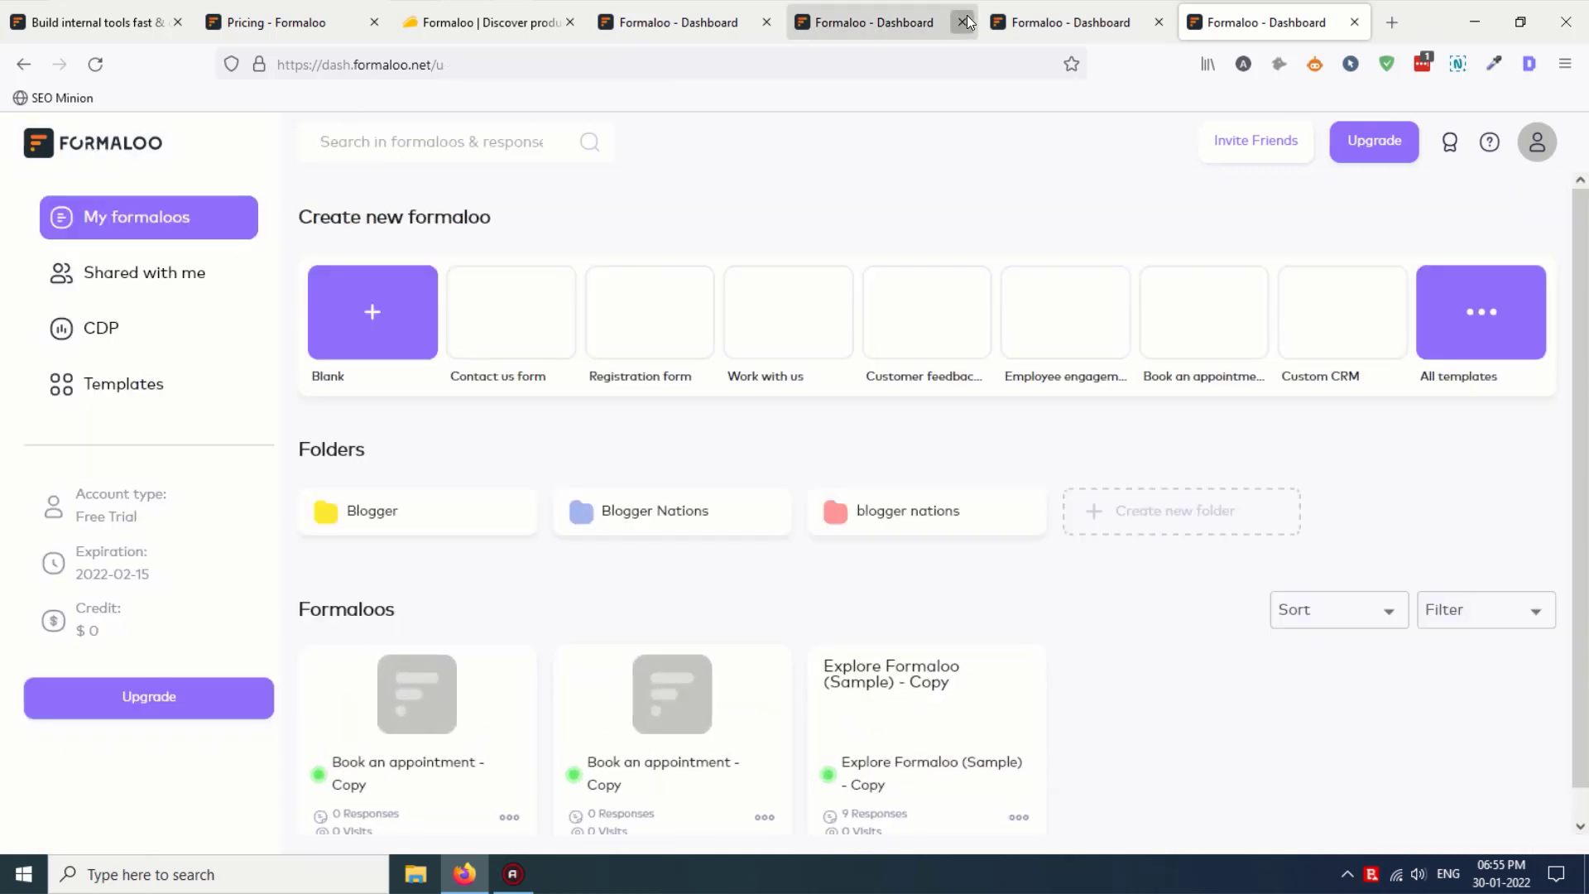
{"action": "left_click", "coordinate": [966, 20]}
{"action": "left_click", "coordinate": [825, 524]}
{"action": "left_click", "coordinate": [1093, 25]}
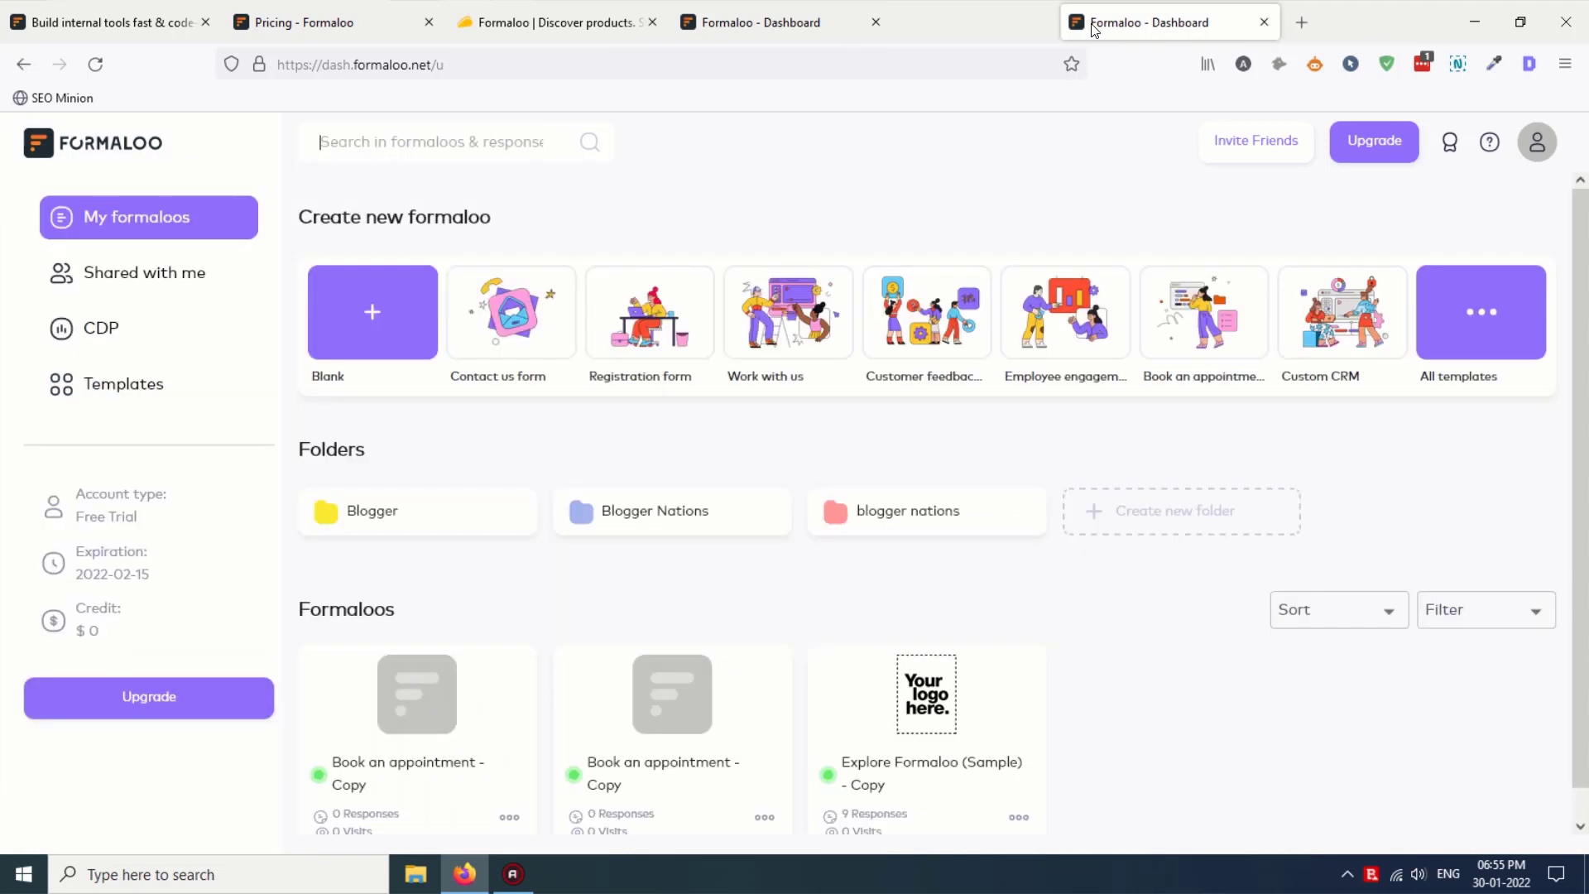
{"action": "left_click", "coordinate": [875, 25]}
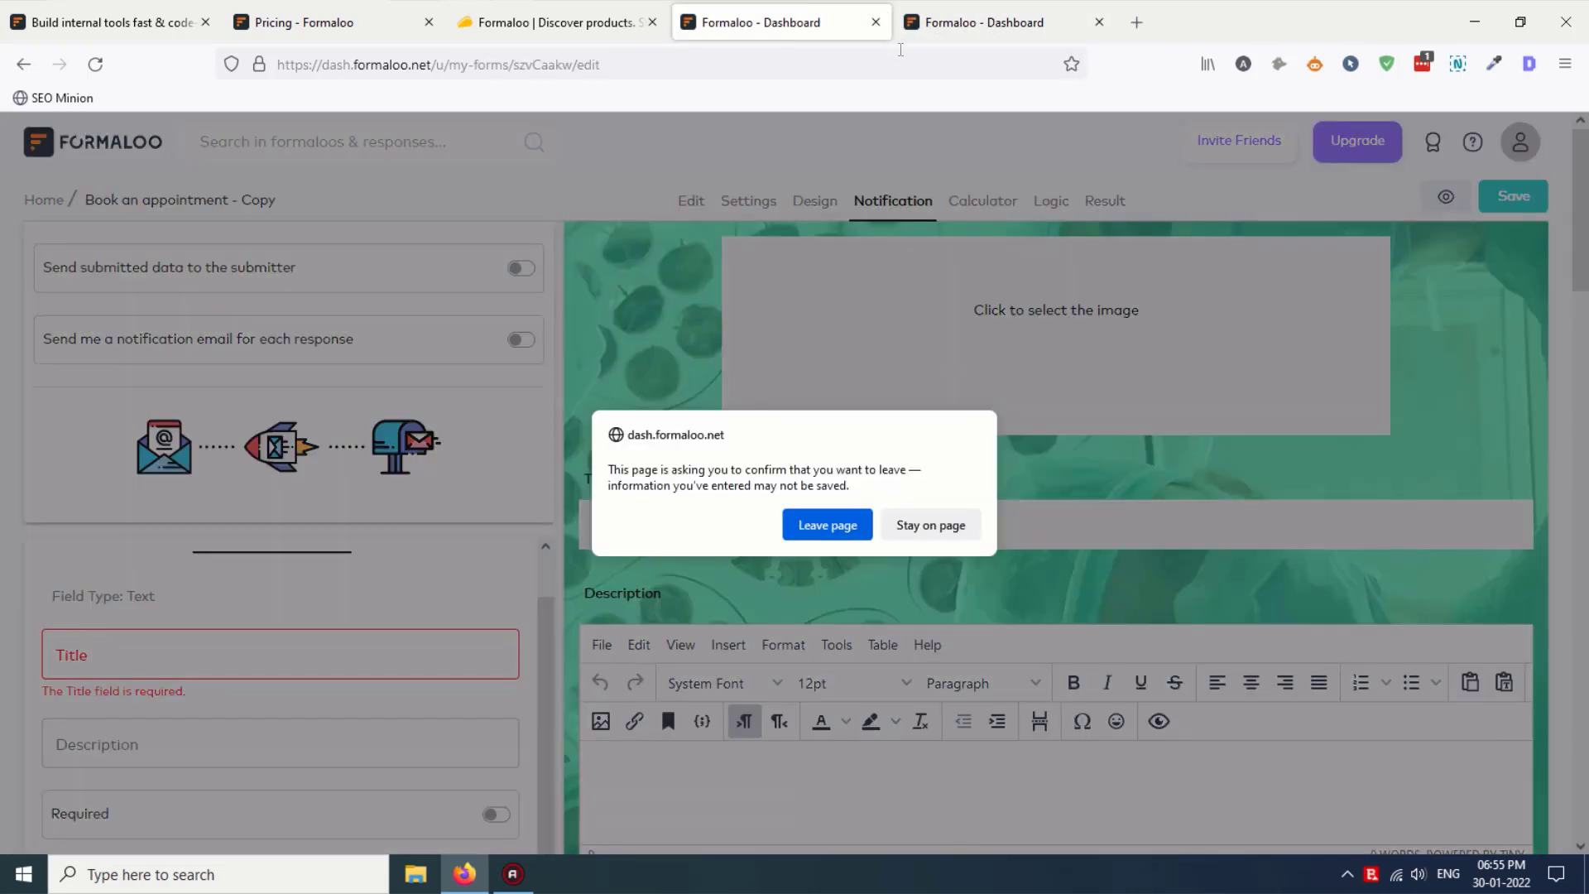
{"action": "left_click", "coordinate": [827, 525]}
Step: Open the CDP, dismiss its getting-started checklist, and look through the dashboard's customer, order and form submission statistics
{"action": "scroll", "coordinate": [1089, 557], "scroll_direction": "down", "scroll_amount": 1}
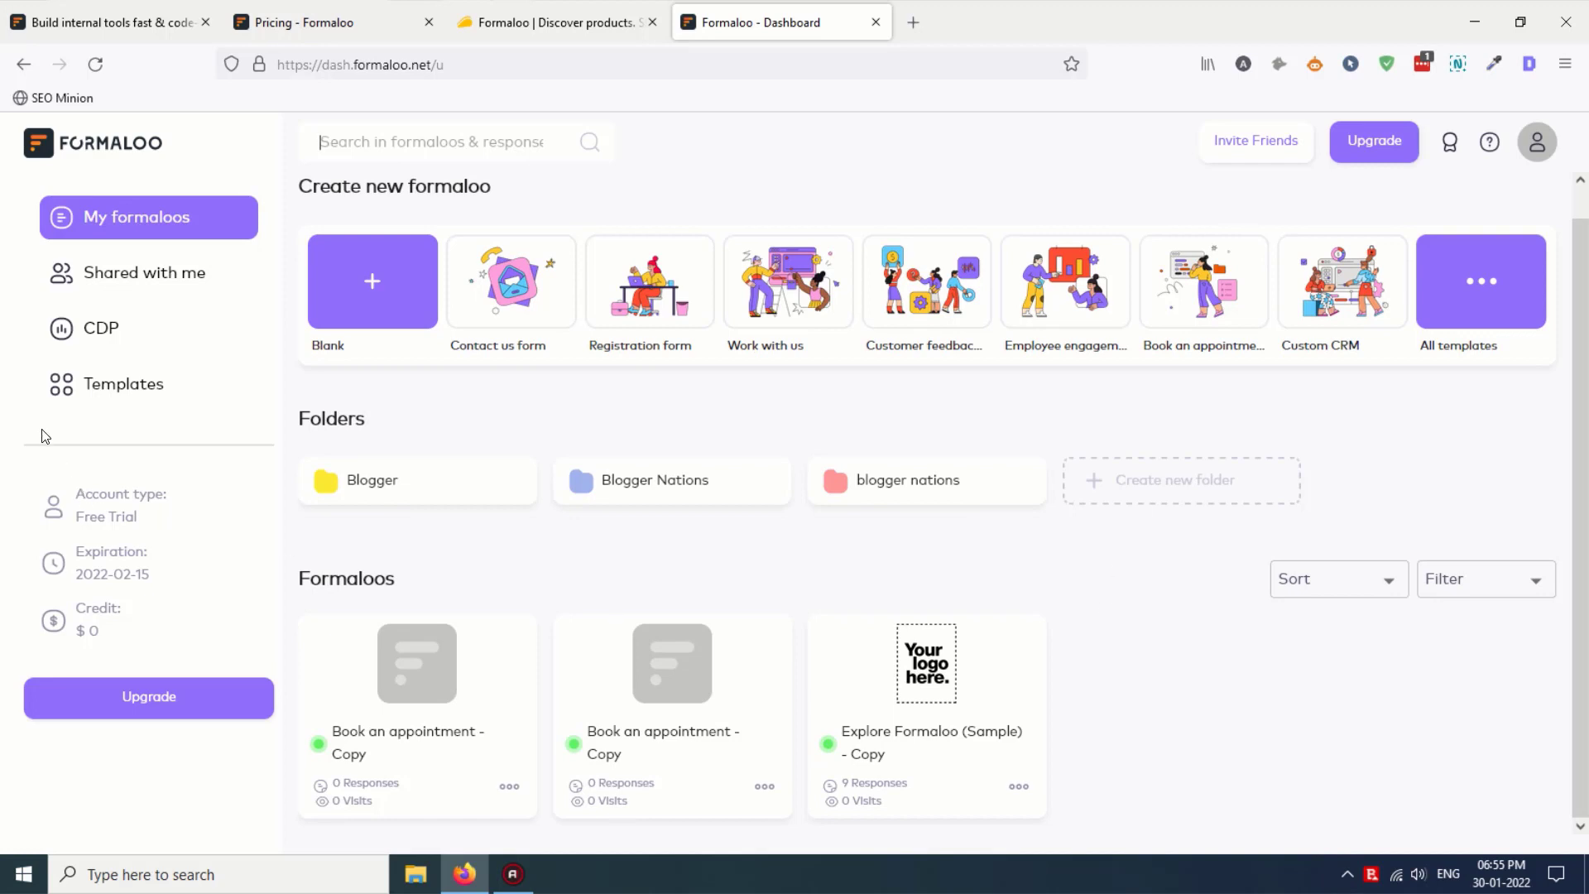
{"action": "left_click", "coordinate": [114, 340]}
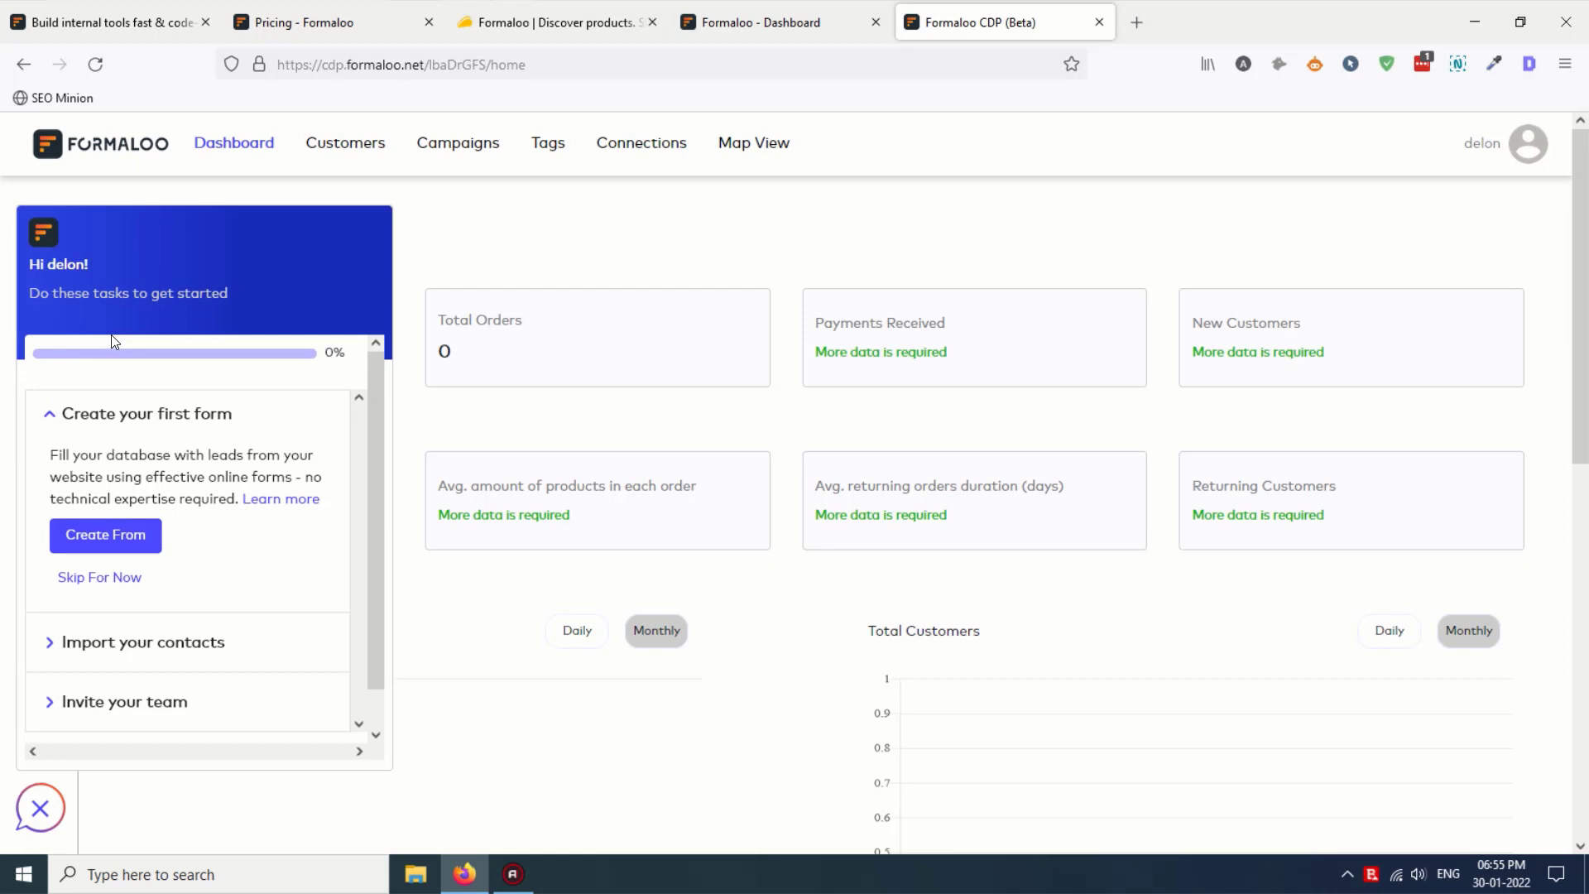
{"action": "left_click", "coordinate": [42, 819]}
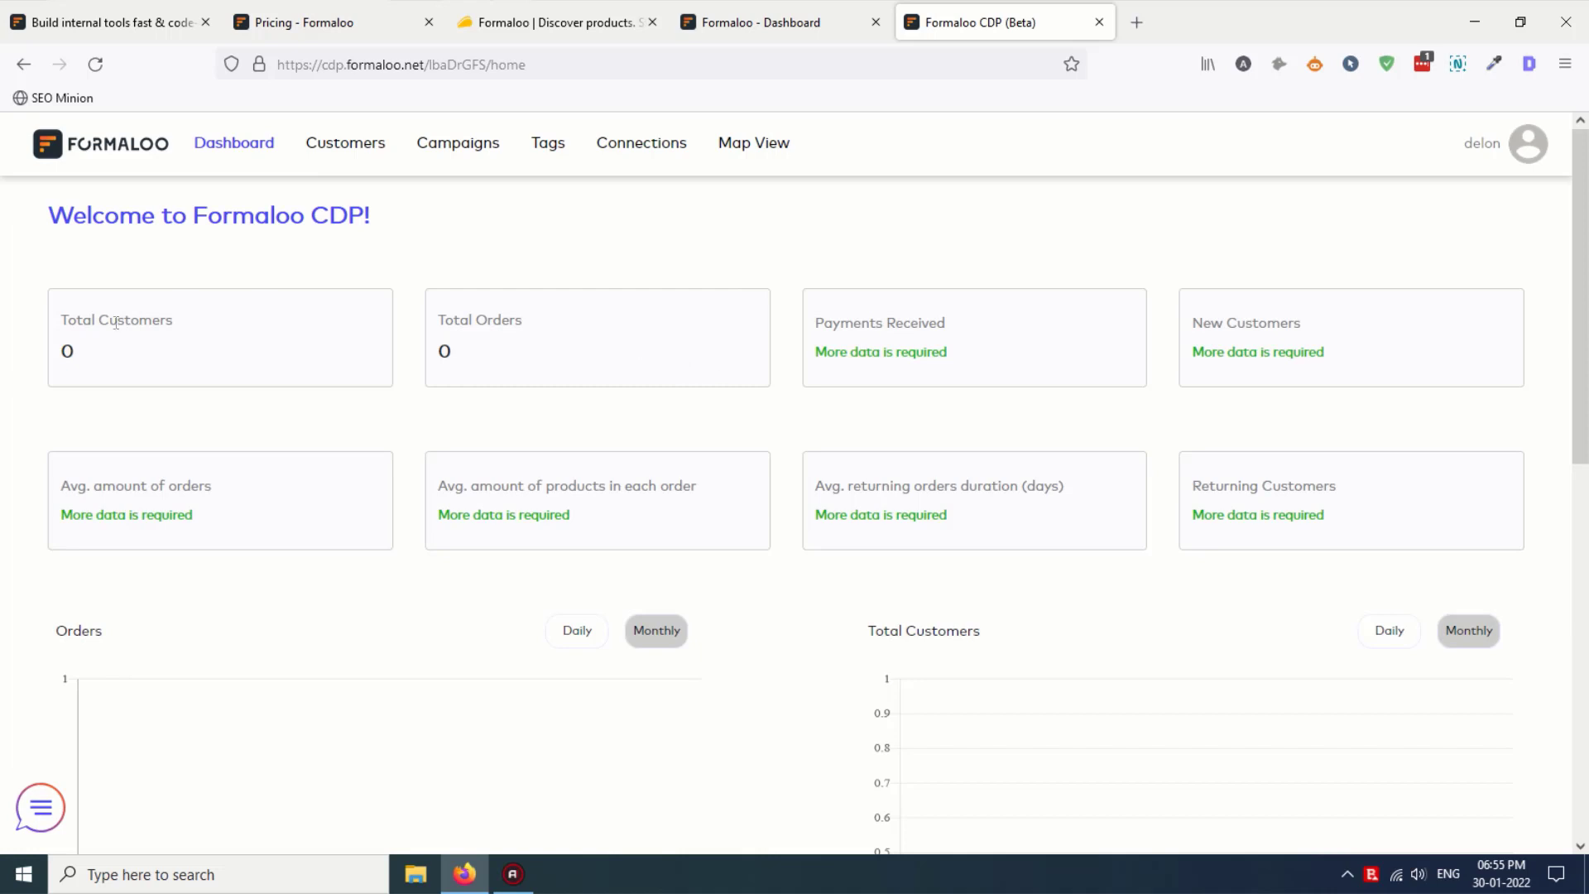
{"action": "scroll", "coordinate": [815, 454], "scroll_direction": "down", "scroll_amount": 4}
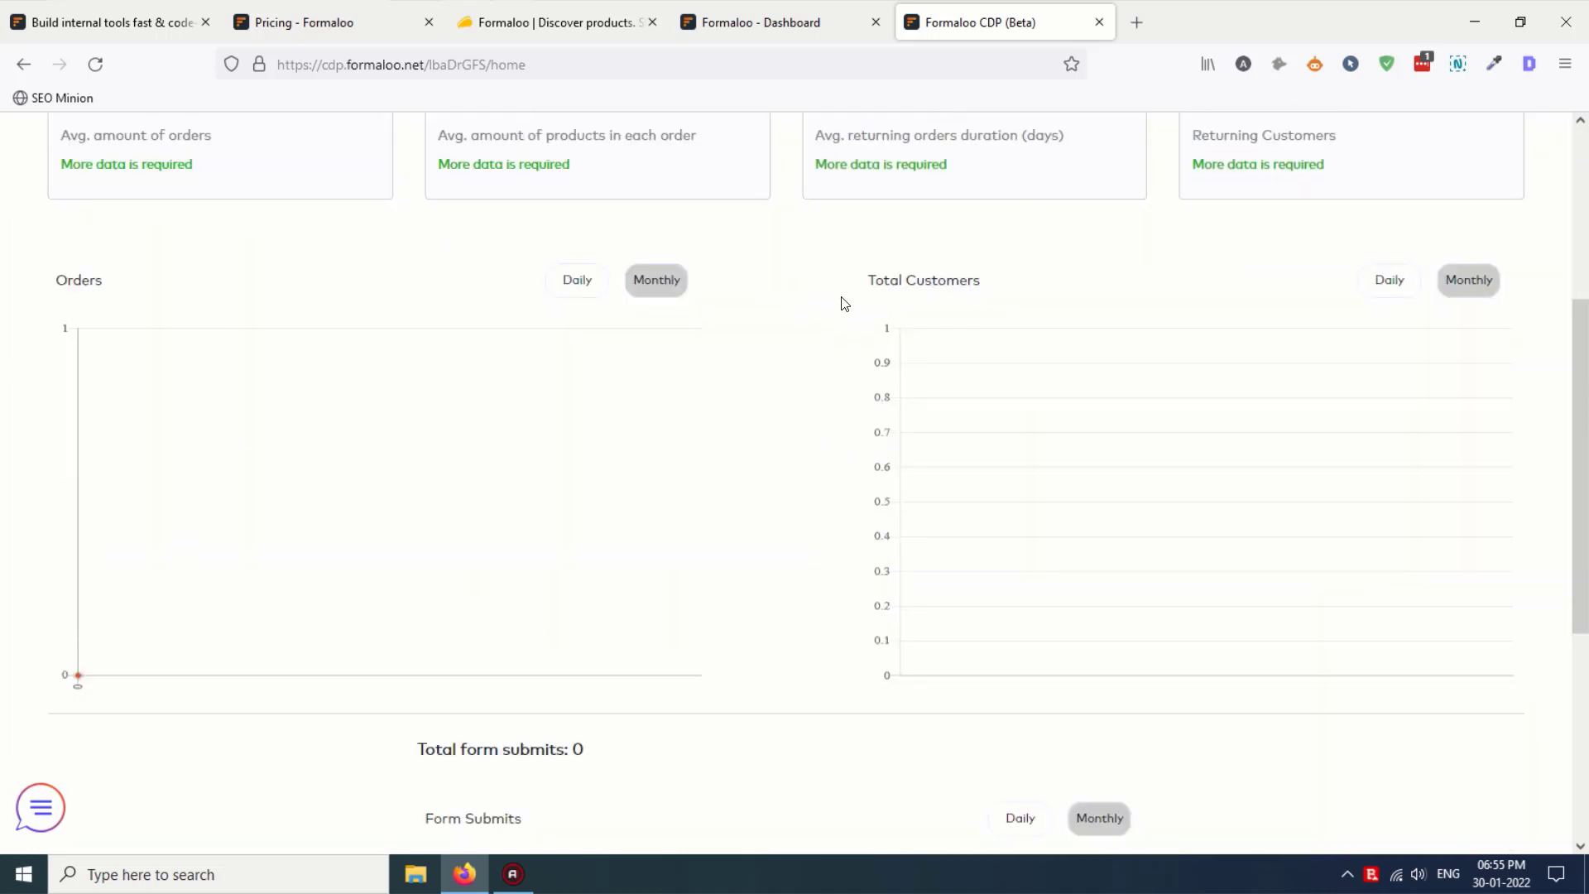
{"action": "scroll", "coordinate": [844, 303], "scroll_direction": "down", "scroll_amount": 1}
{"action": "scroll", "coordinate": [844, 303], "scroll_direction": "down", "scroll_amount": 5}
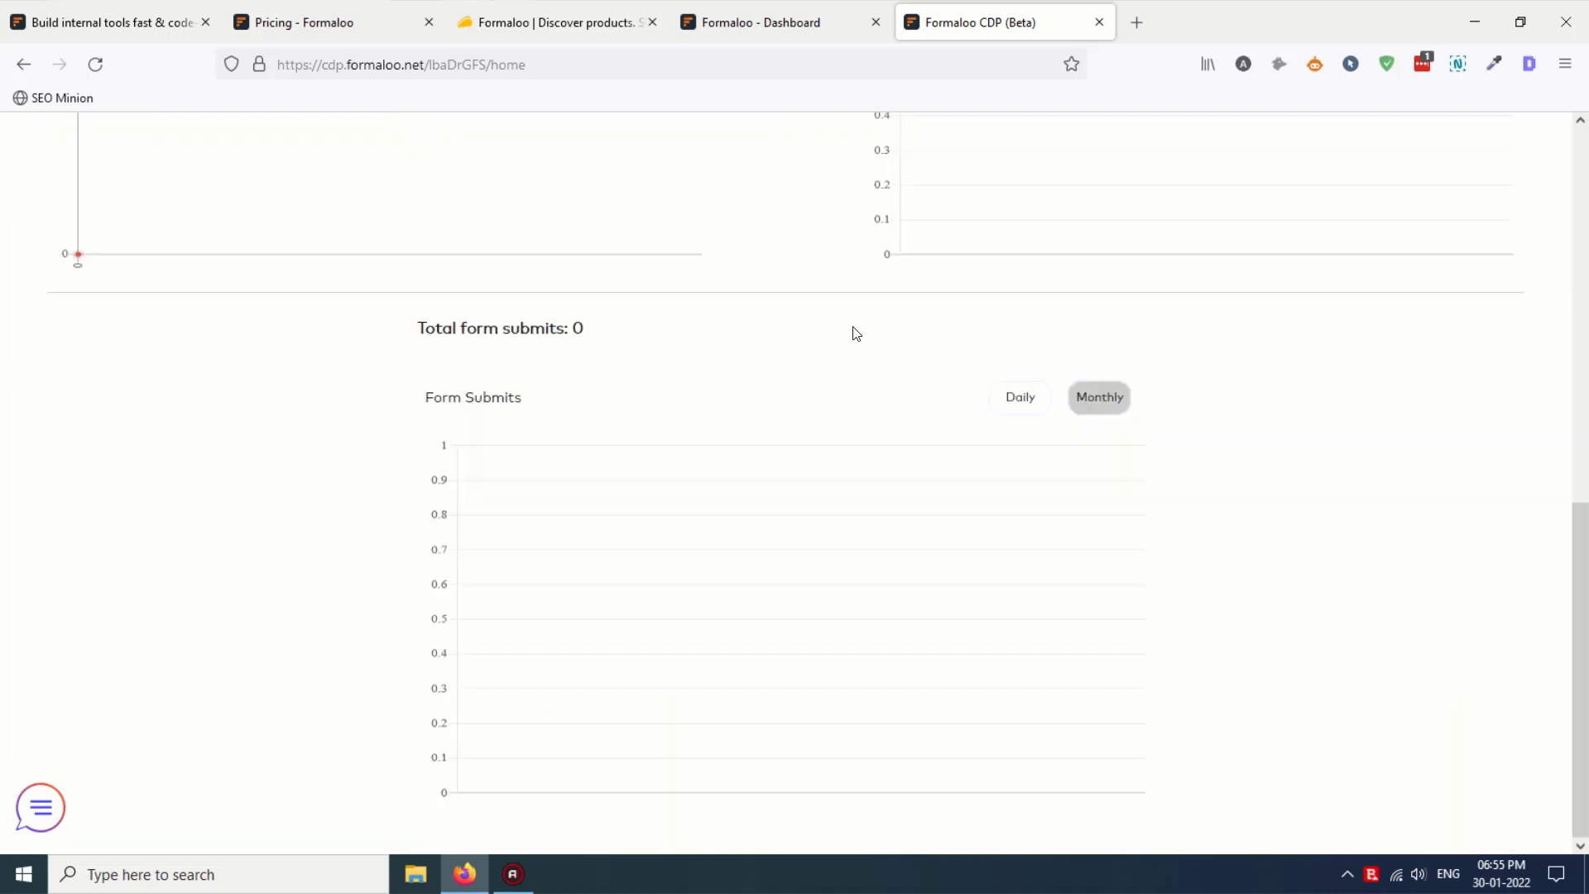
{"action": "scroll", "coordinate": [851, 330], "scroll_direction": "up", "scroll_amount": 9}
Step: View the CDP customers list and campaigns list, and look at the contact methods offered when creating a campaign
{"action": "left_click", "coordinate": [338, 147]}
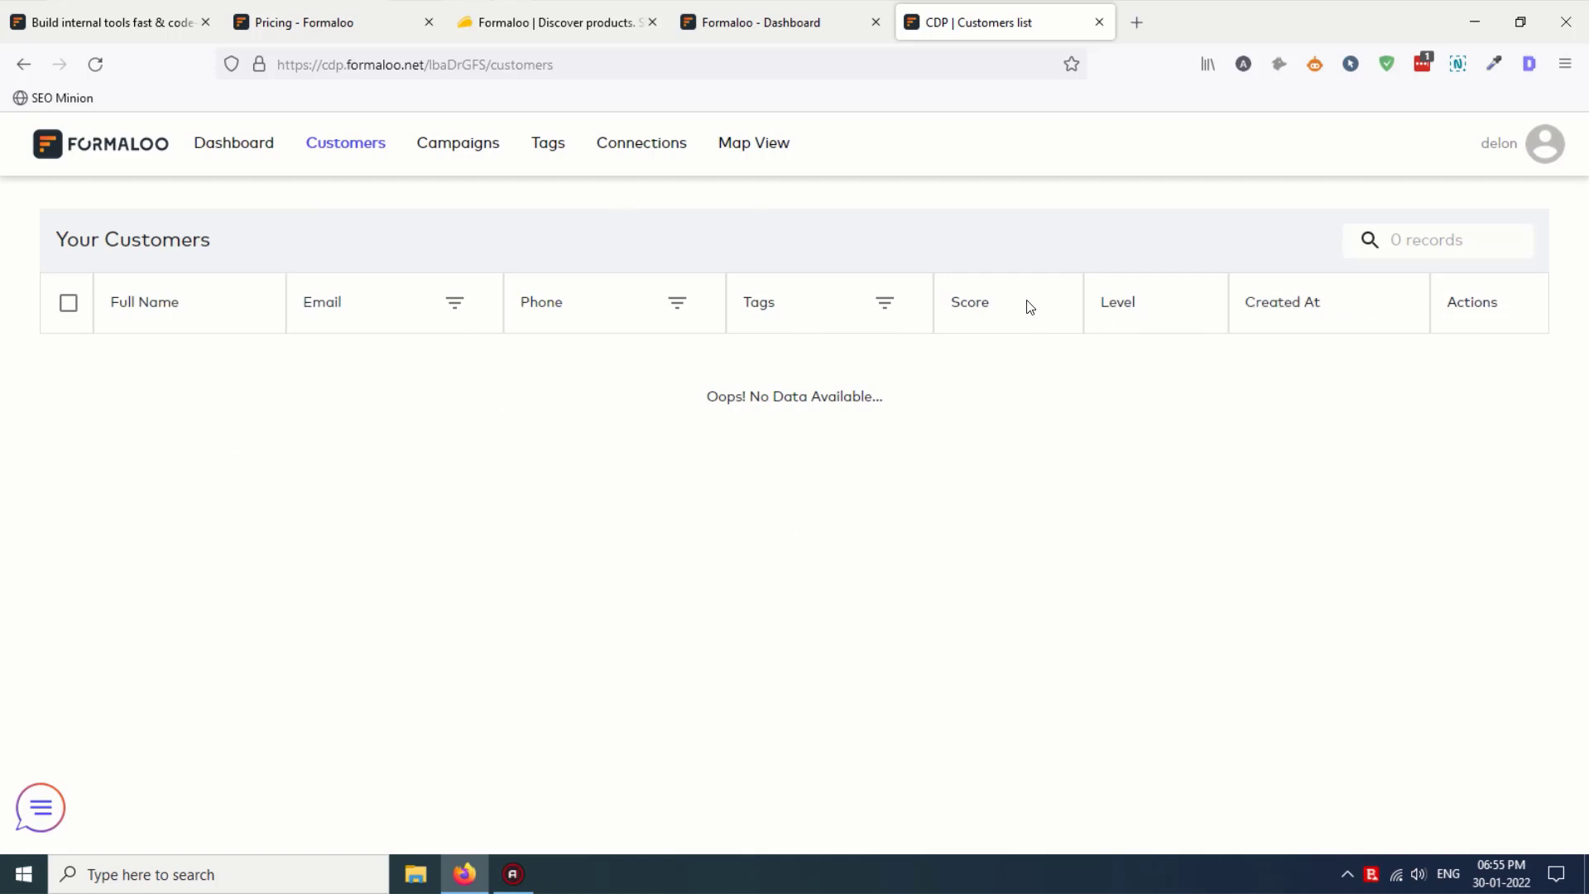
{"action": "left_click", "coordinate": [456, 157]}
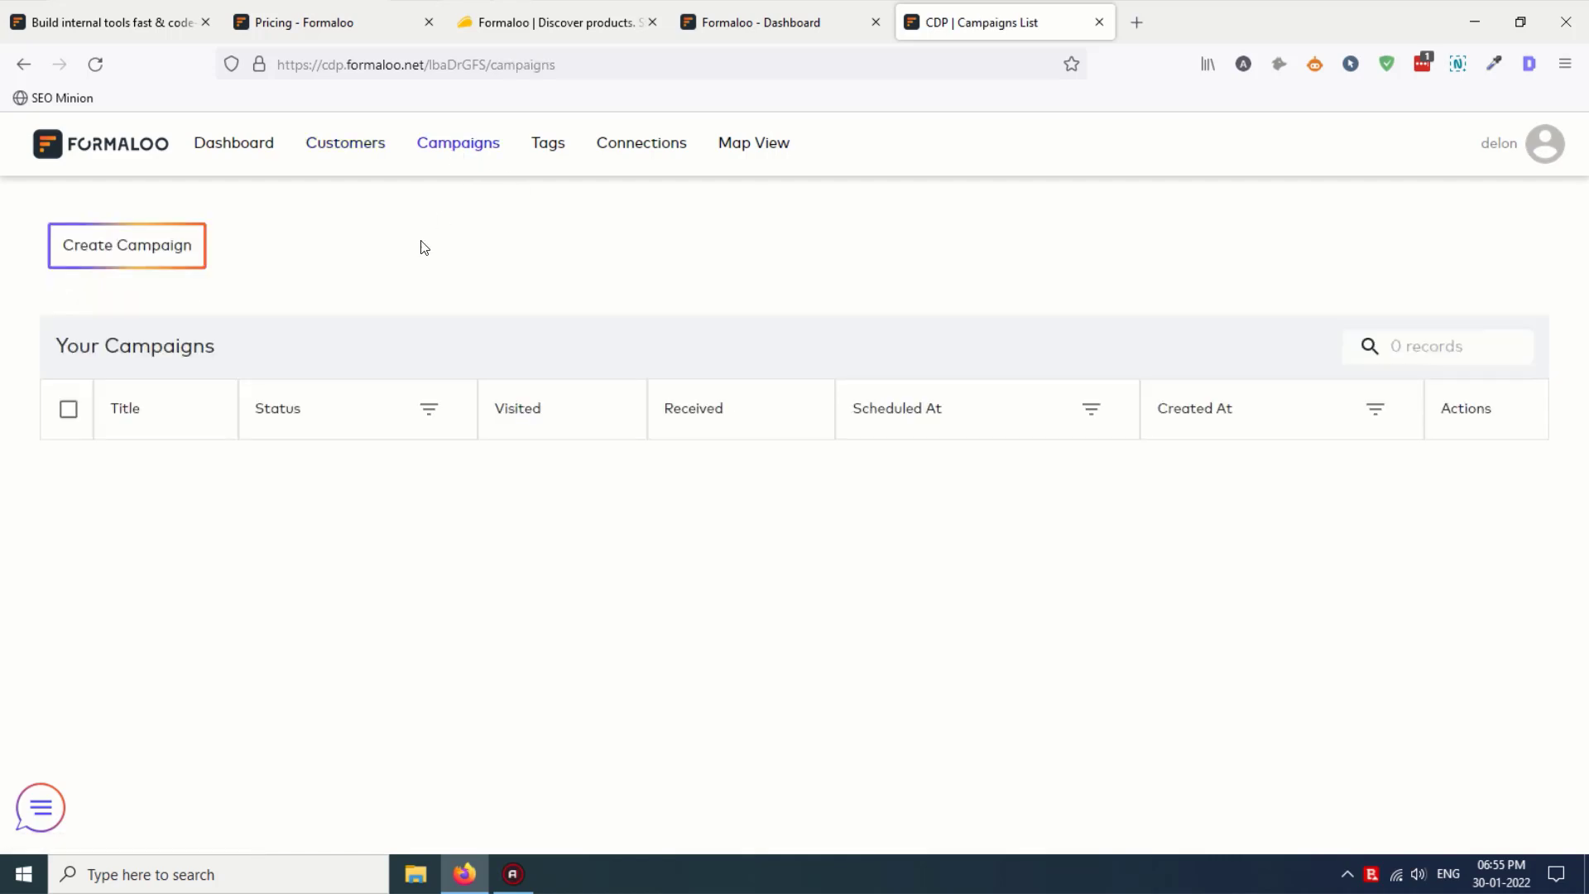
{"action": "left_click", "coordinate": [155, 246]}
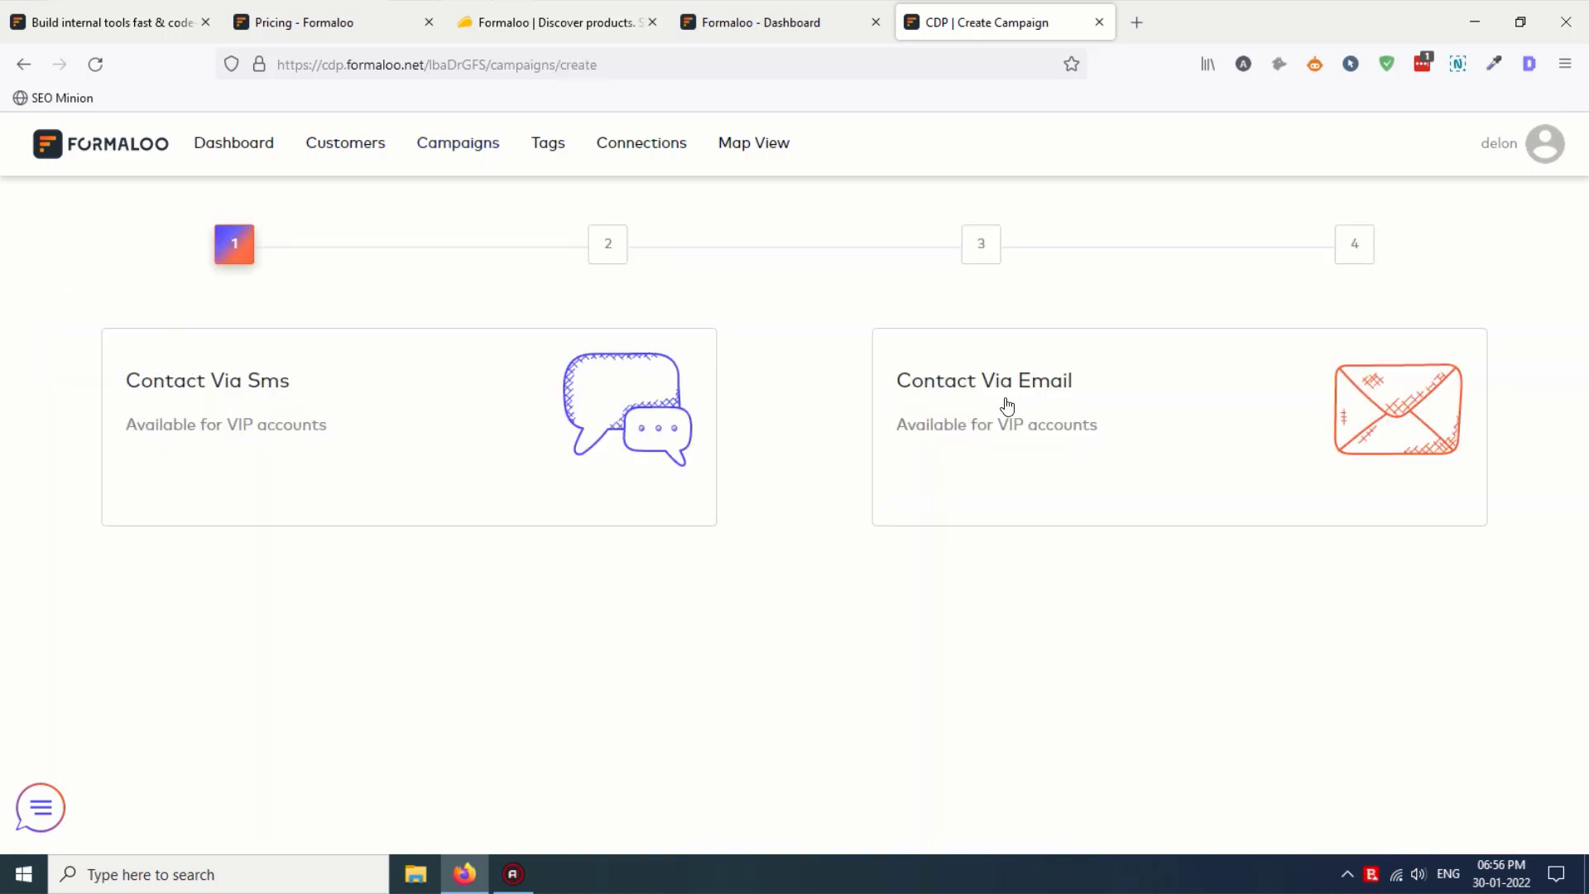
Step: View the CDP's tags list, its data source connections and the customer map view
{"action": "left_click", "coordinate": [550, 153]}
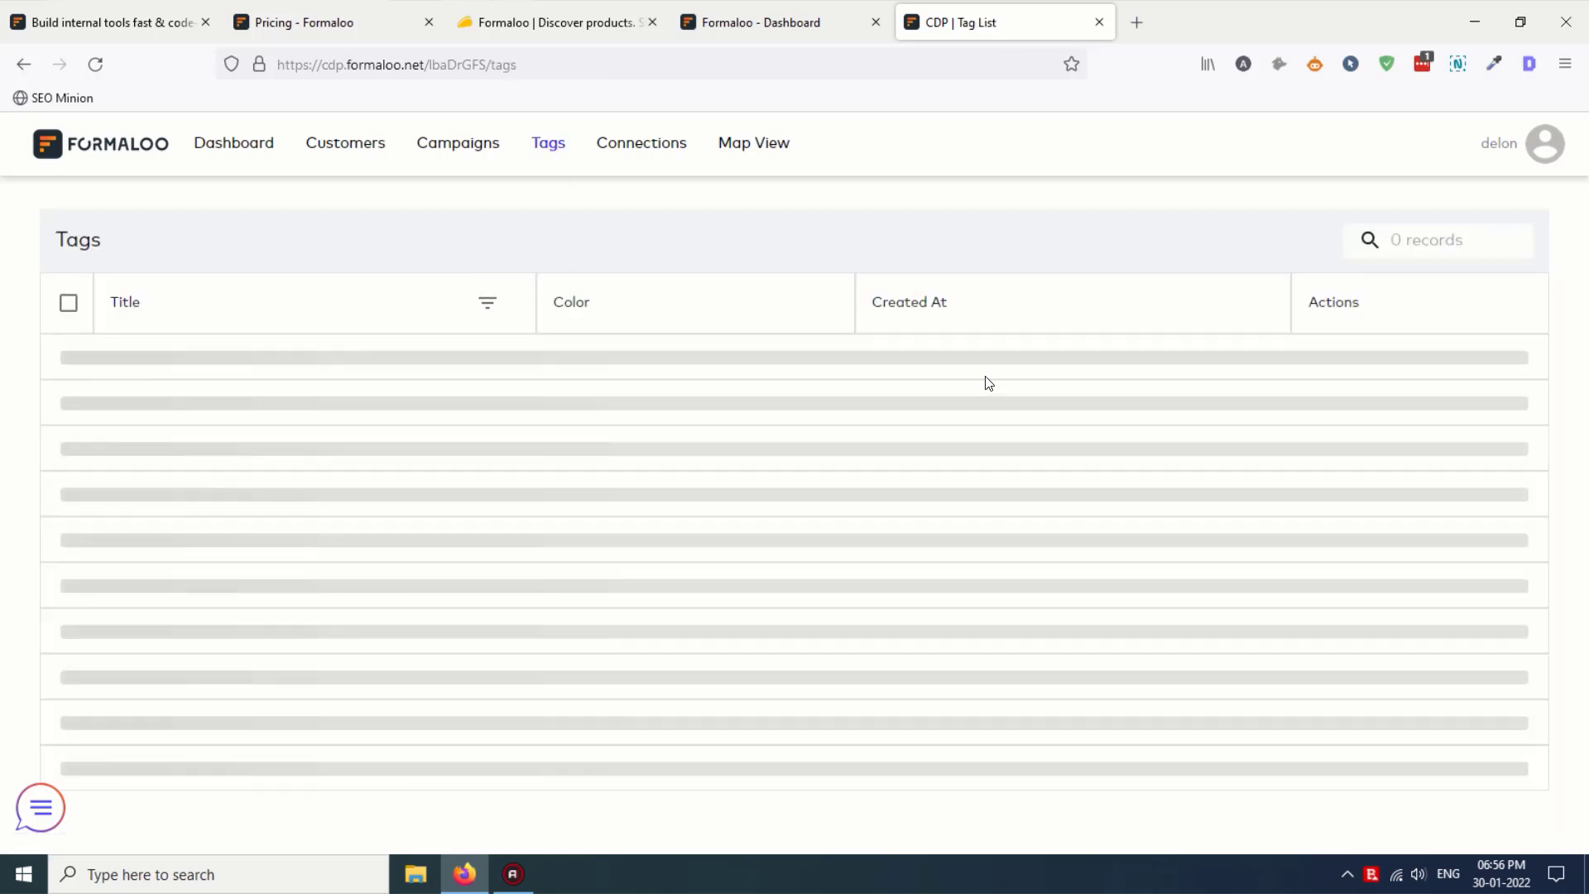
{"action": "left_click", "coordinate": [656, 160]}
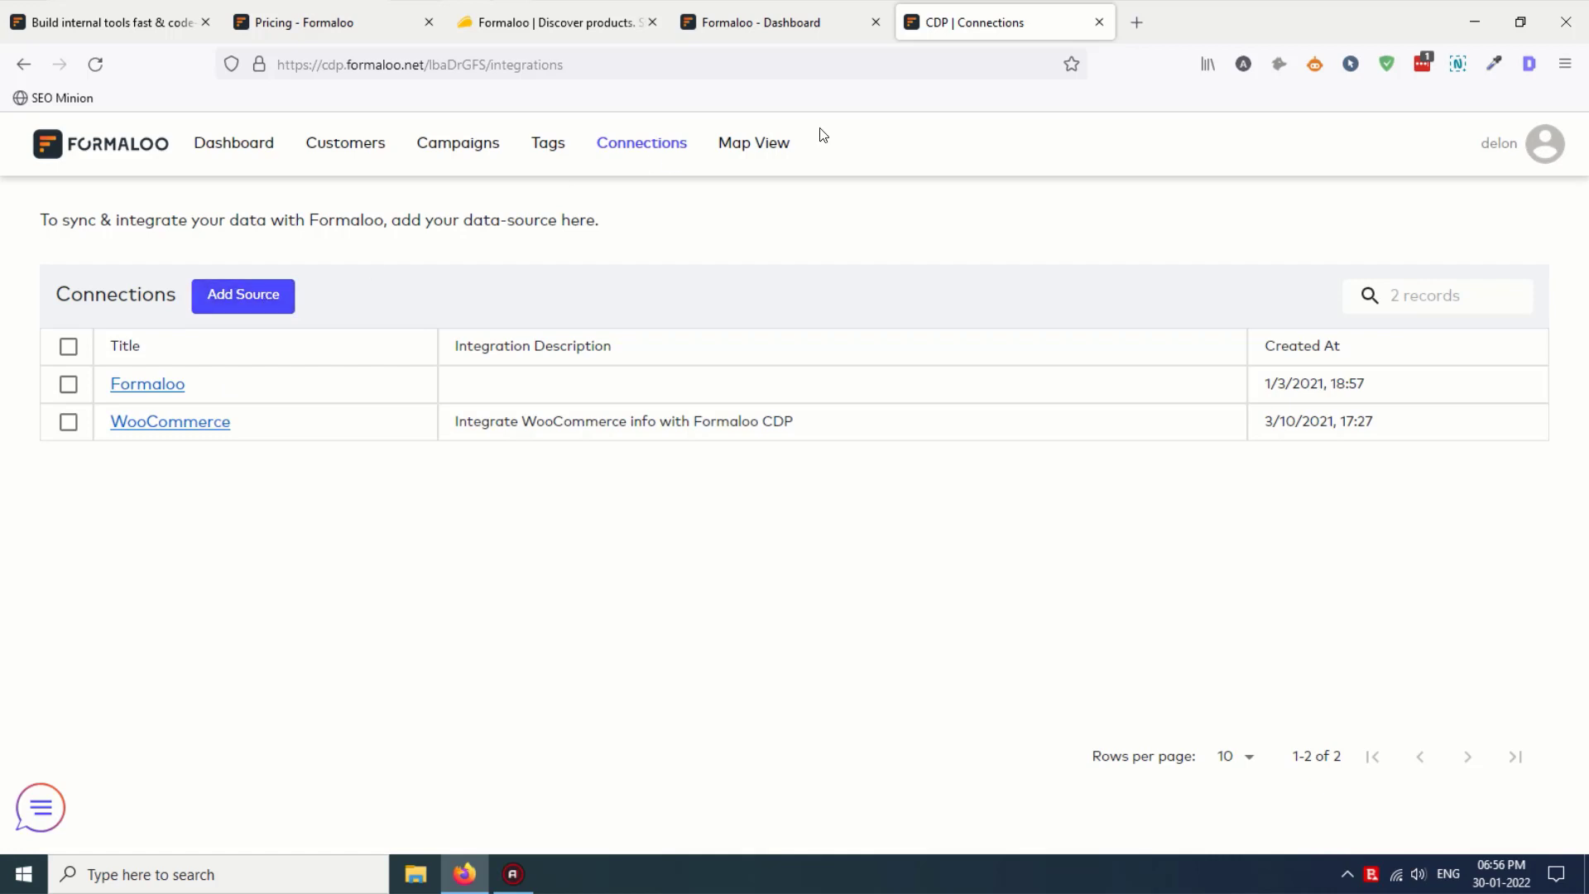
{"action": "left_click", "coordinate": [753, 152]}
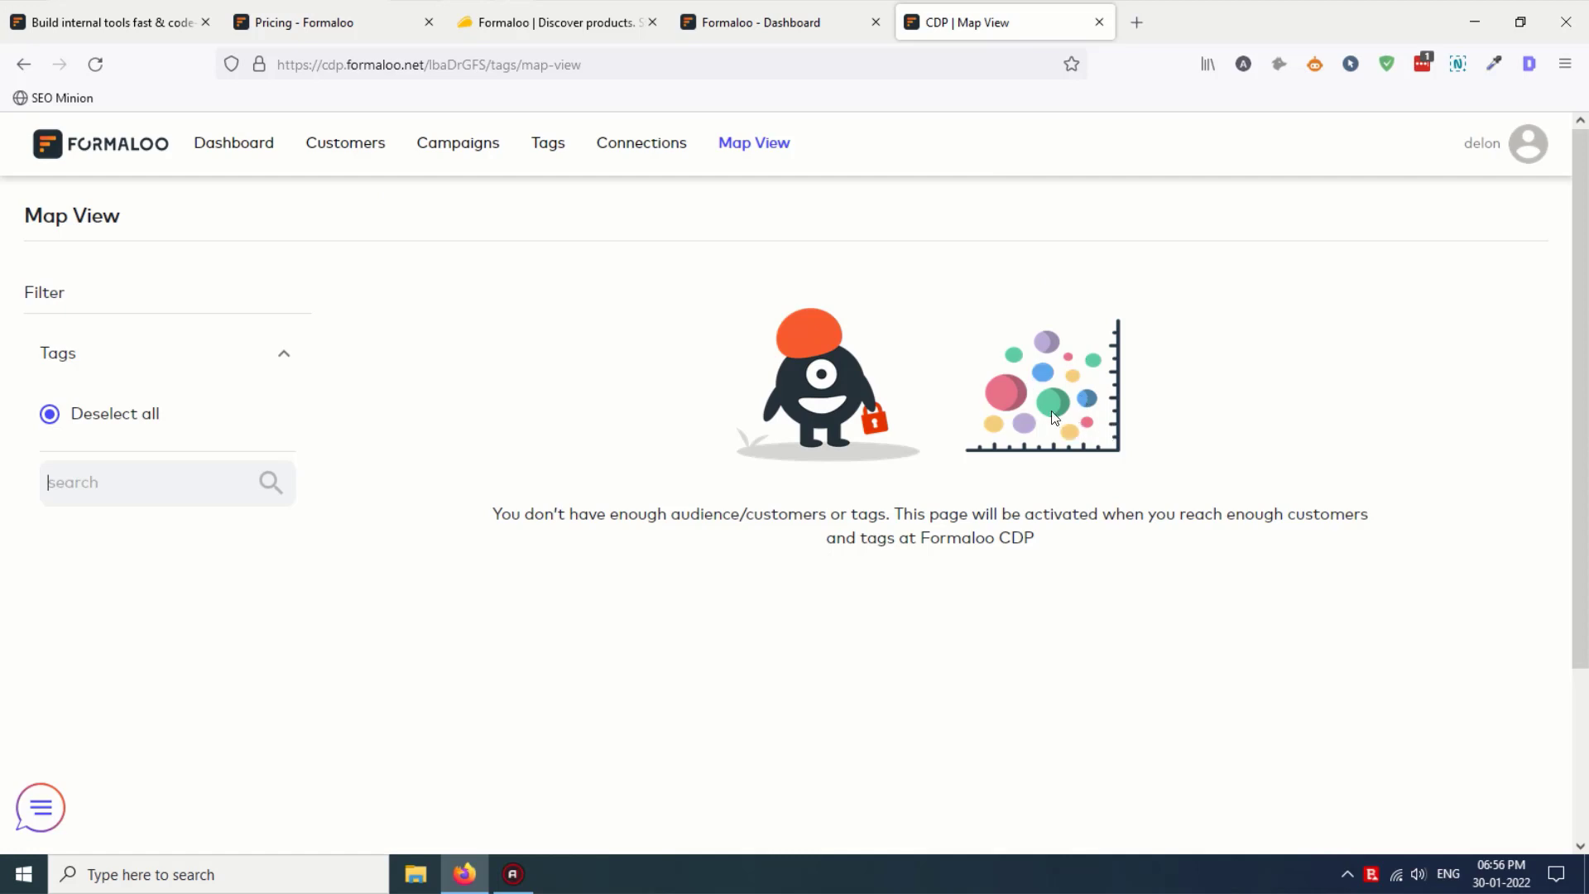
Step: Return to the CDP dashboard overview, glancing at the My formaloos page in between
{"action": "left_click", "coordinate": [122, 144]}
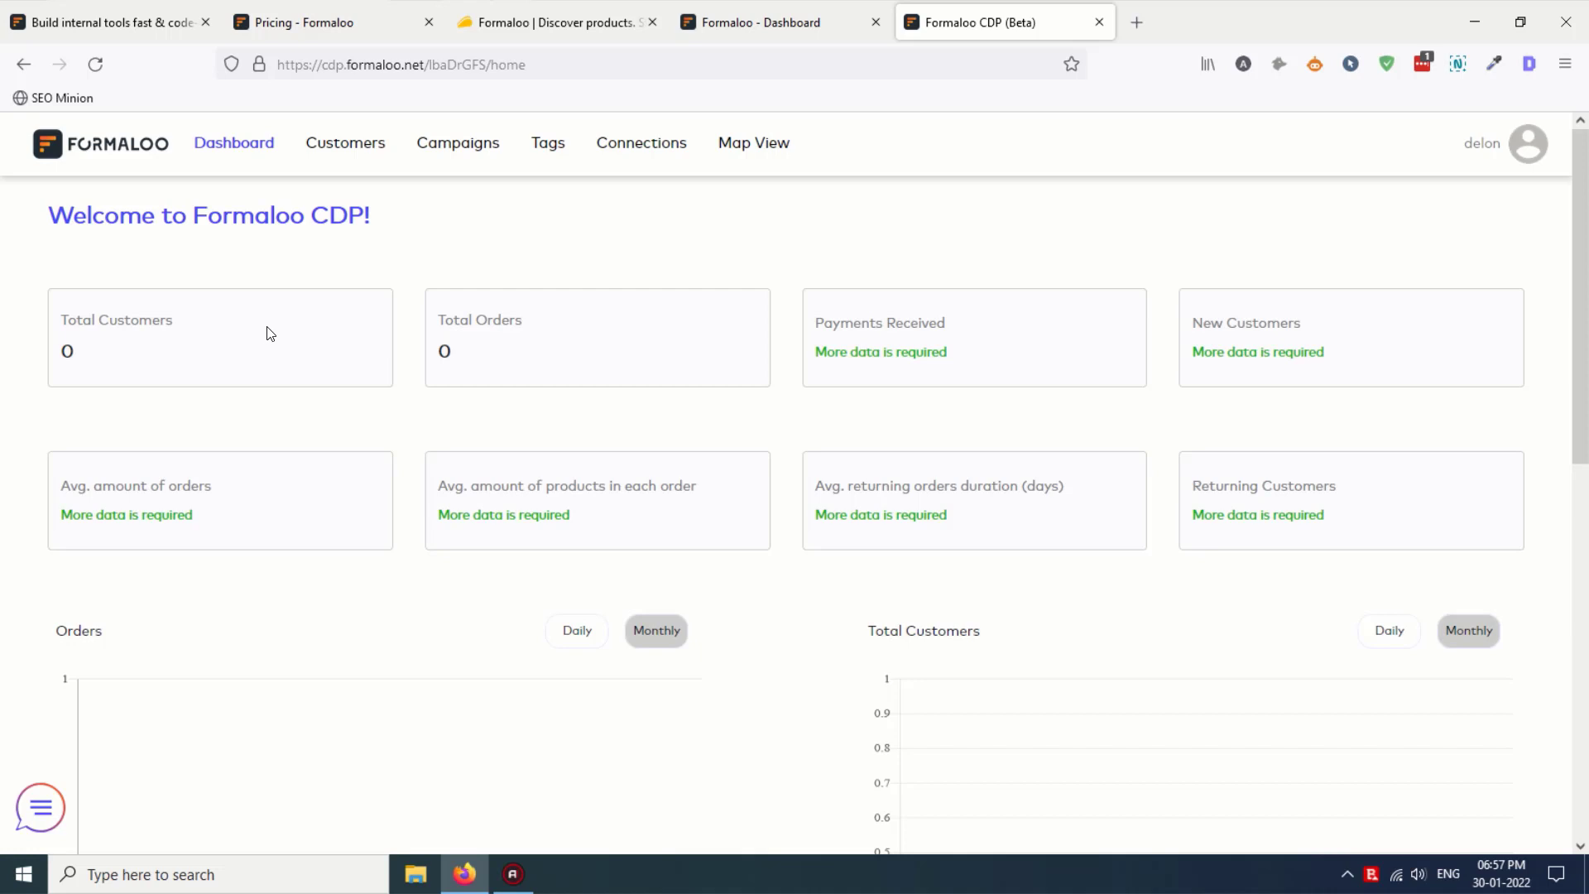
{"action": "left_click", "coordinate": [703, 10]}
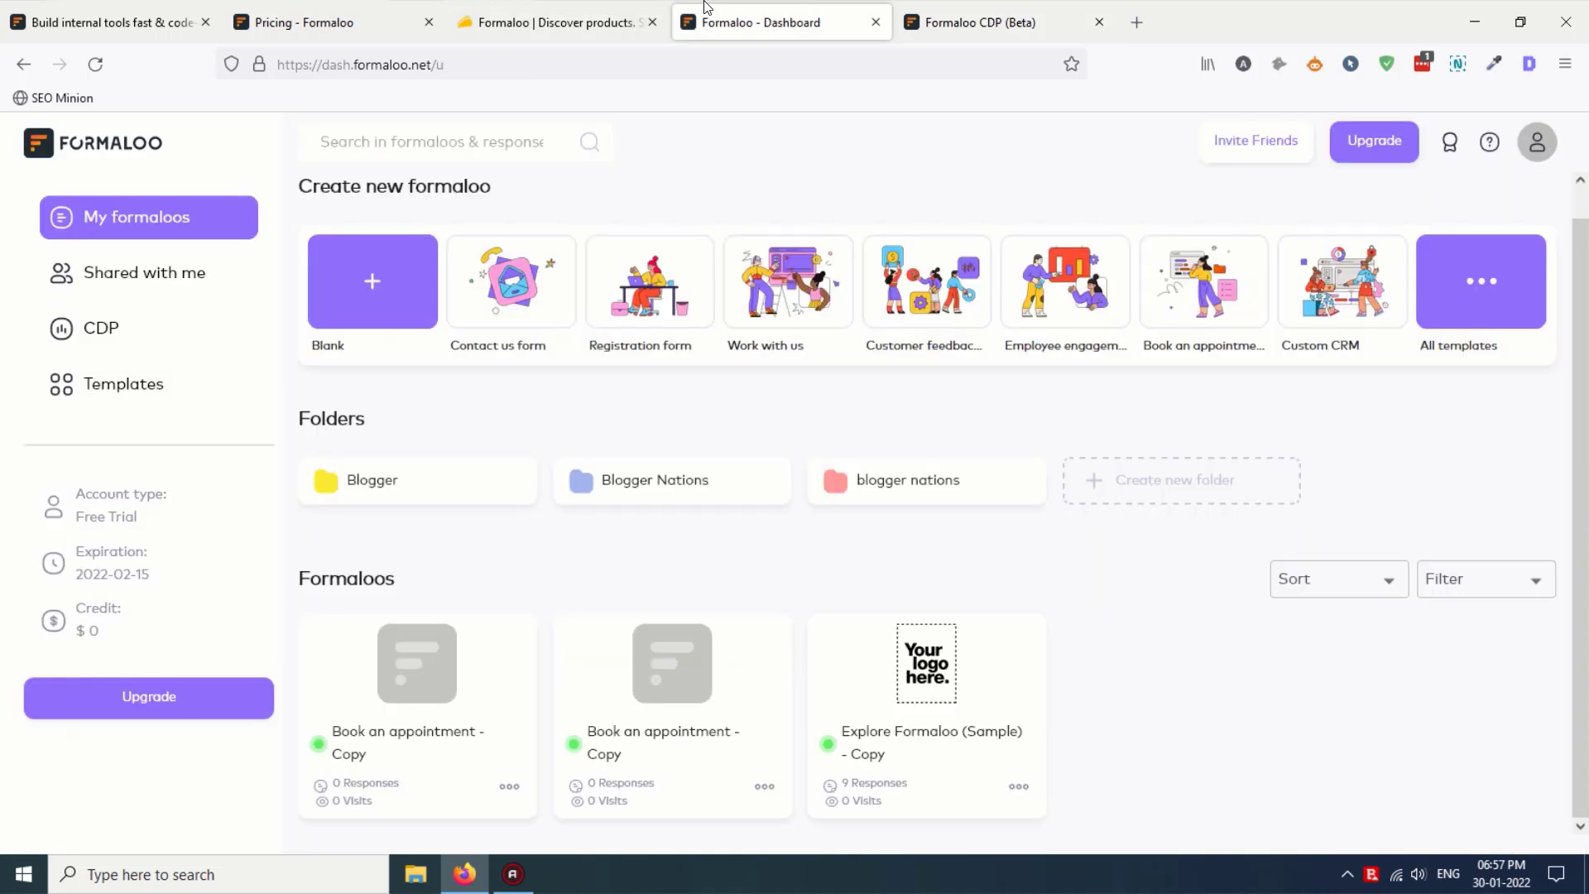
{"action": "left_click", "coordinate": [1034, 8]}
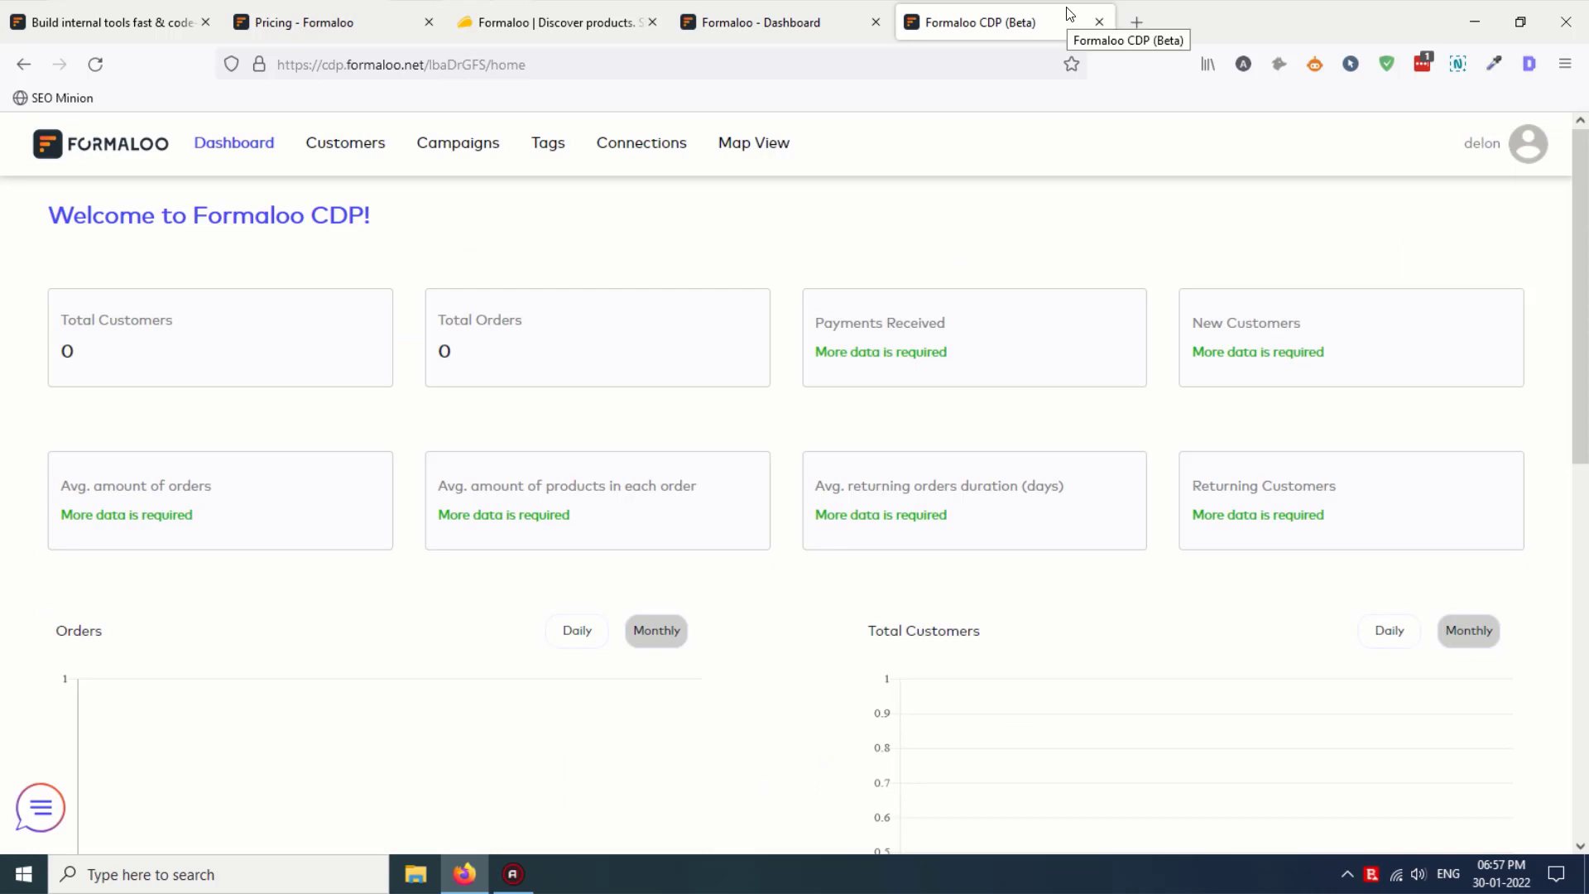